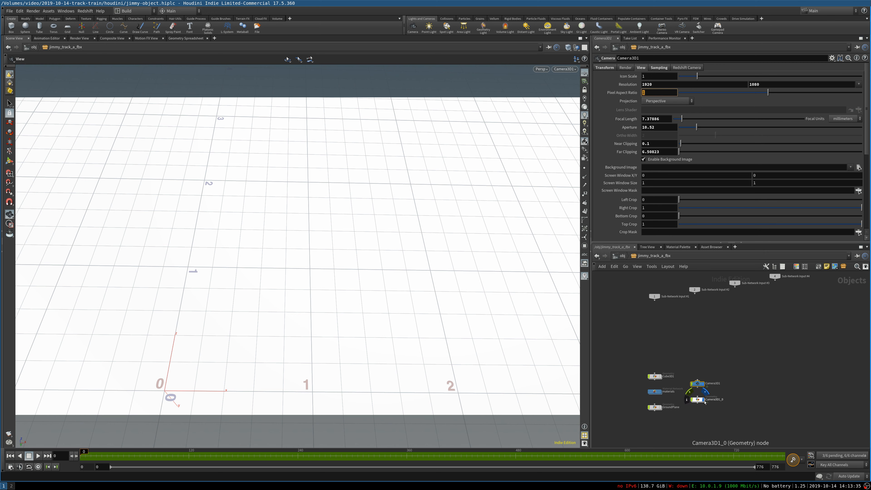
Turn off display of the Camera3D1_0 geometry, preview and hide GroundPlane, and show the Cube3D1 geometry.
left_click(704, 401)
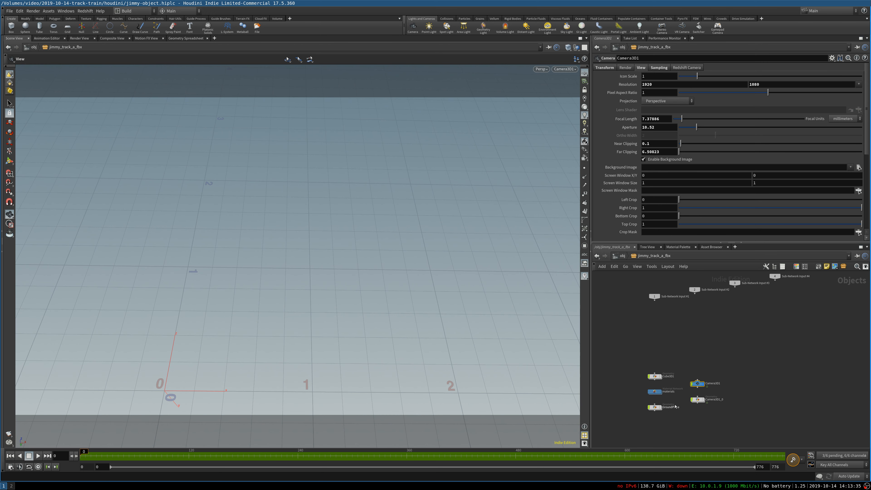
left_click(662, 408)
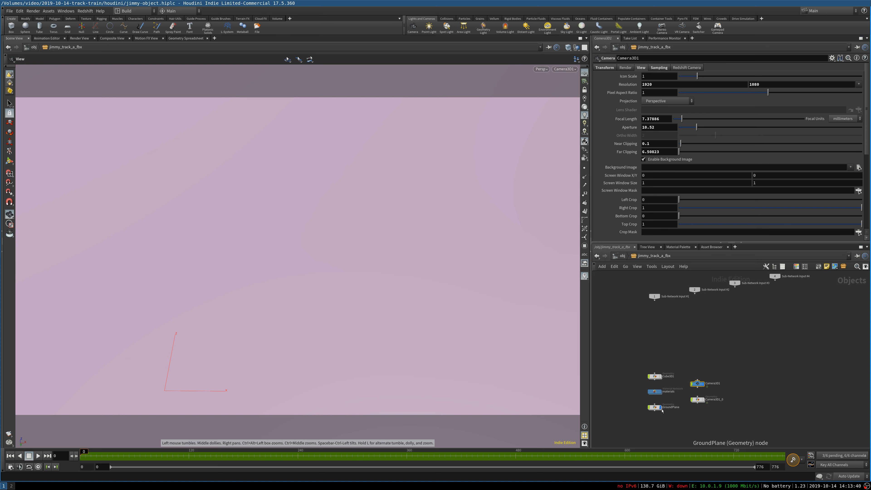
left_click(660, 408)
left_click(662, 376)
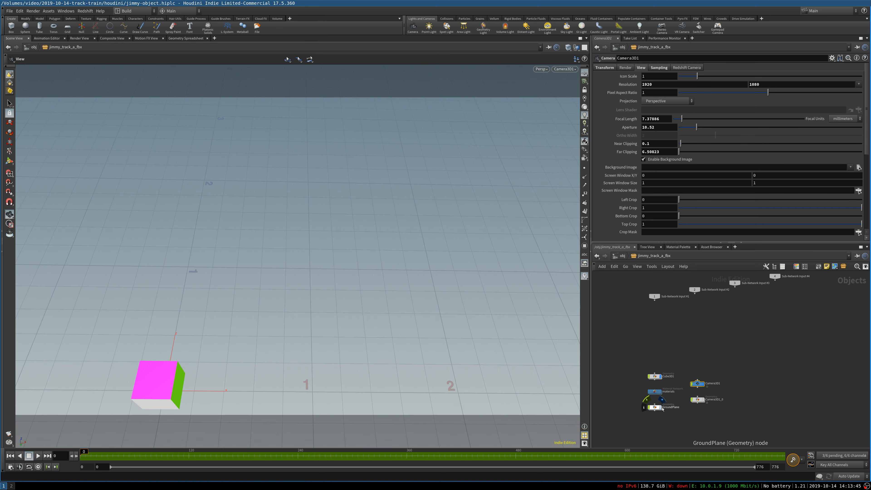
At frame 1, load the jimmy$F4.png sequence from the src folder as Camera3D1's background image.
mouse_move(84, 457)
left_mouse_down()
mouse_move(751, 463)
mouse_move(243, 473)
mouse_move(81, 465)
left_mouse_up()
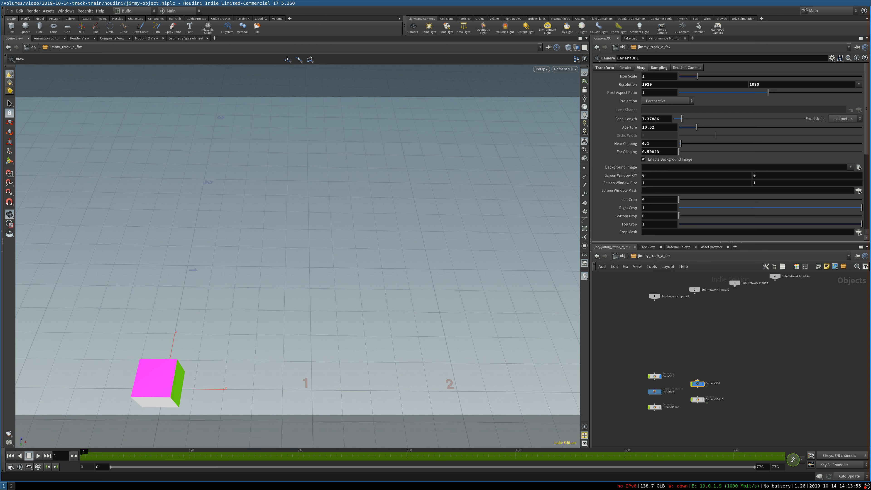
left_click(858, 167)
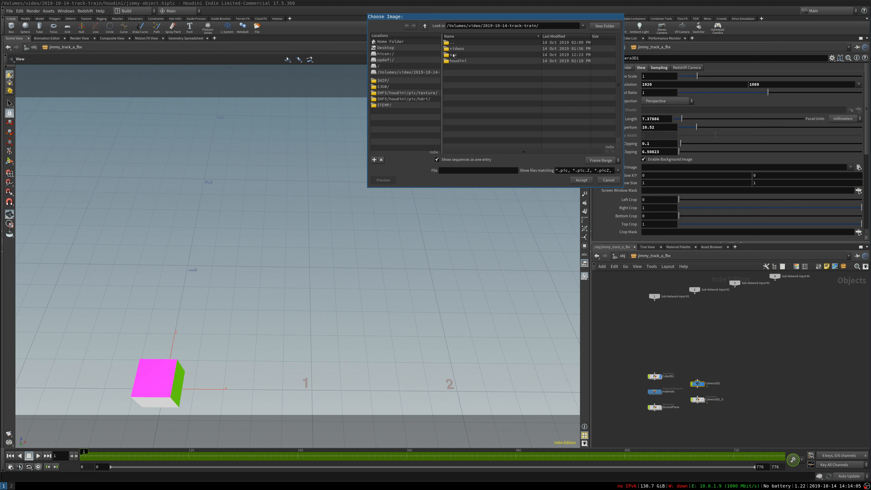
double_click(453, 55)
left_click(469, 49)
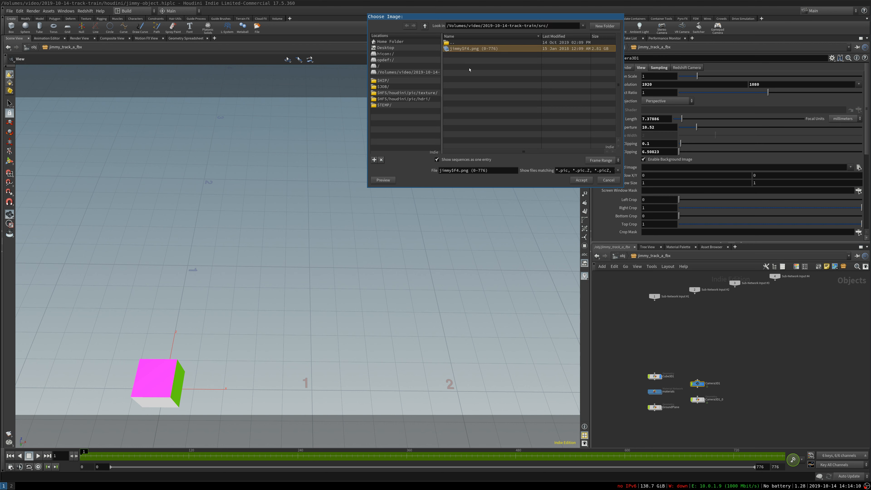
left_click(581, 180)
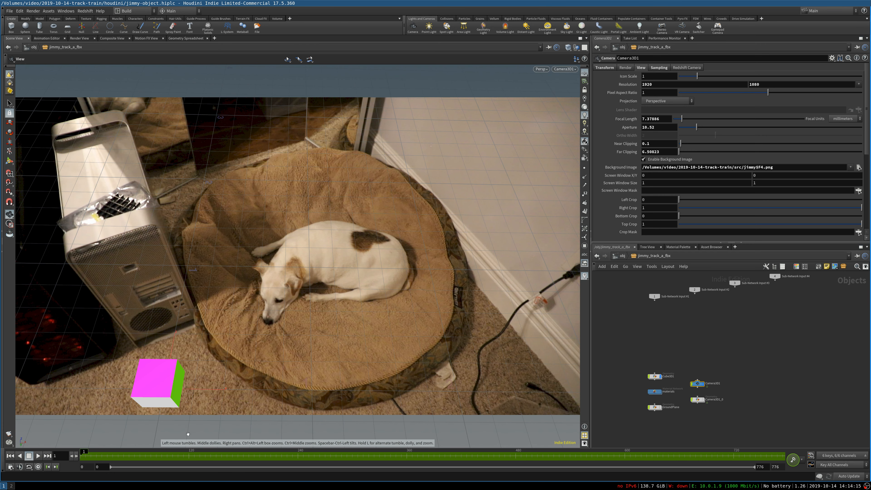
Scrub the footage back to frame 0 and enable Realtime Playback in the global animation options.
left_click_drag(195, 460, 241, 459)
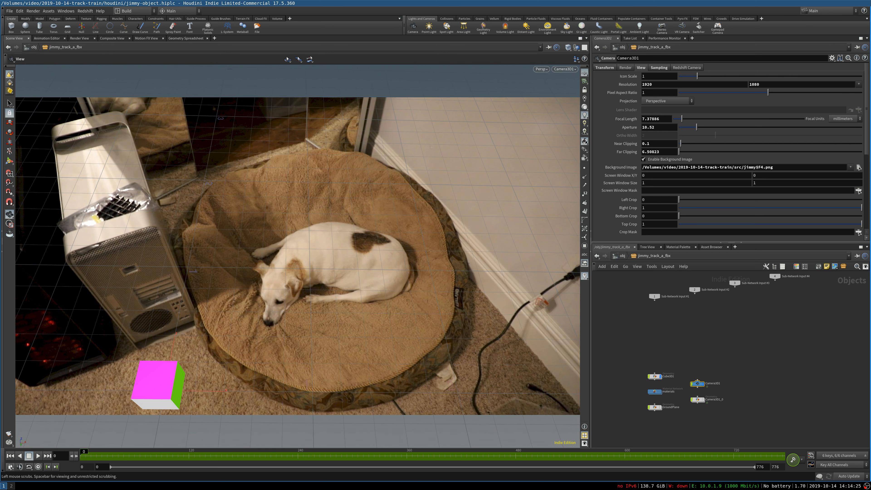
left_click(11, 467)
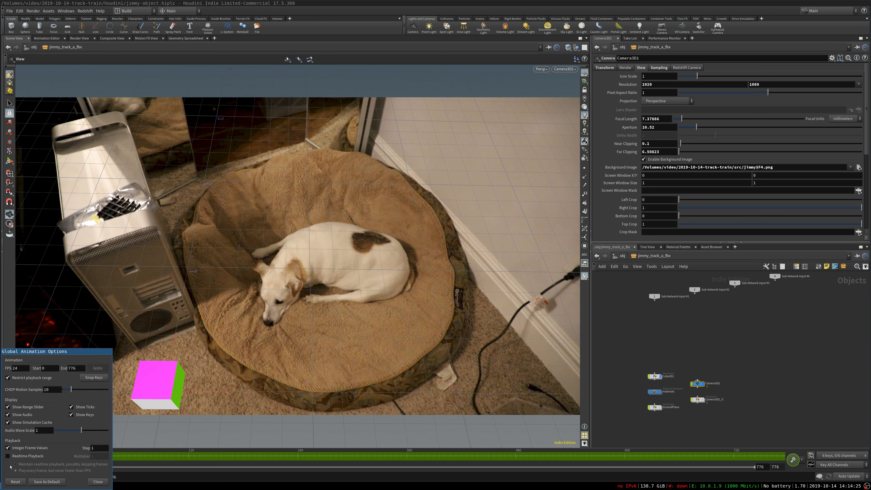
left_click(29, 458)
left_click(98, 481)
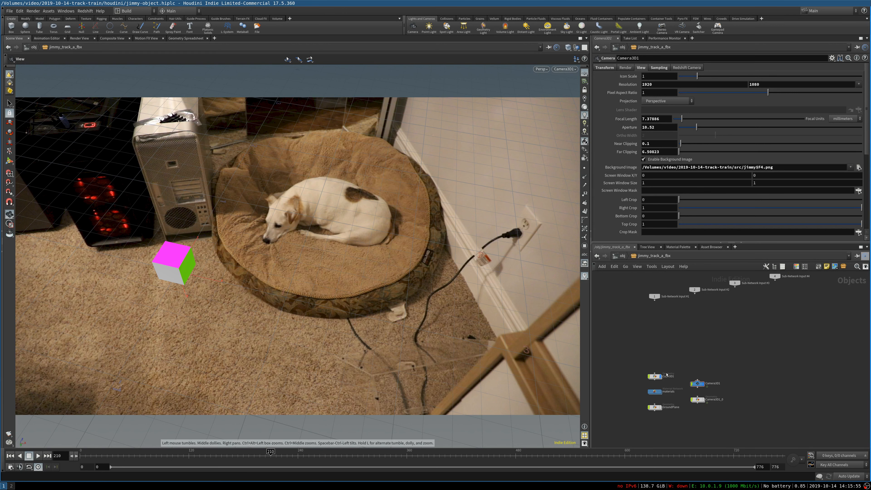
Hide the Cube3D1 geometry and go up to the obj network level.
left_click(661, 377)
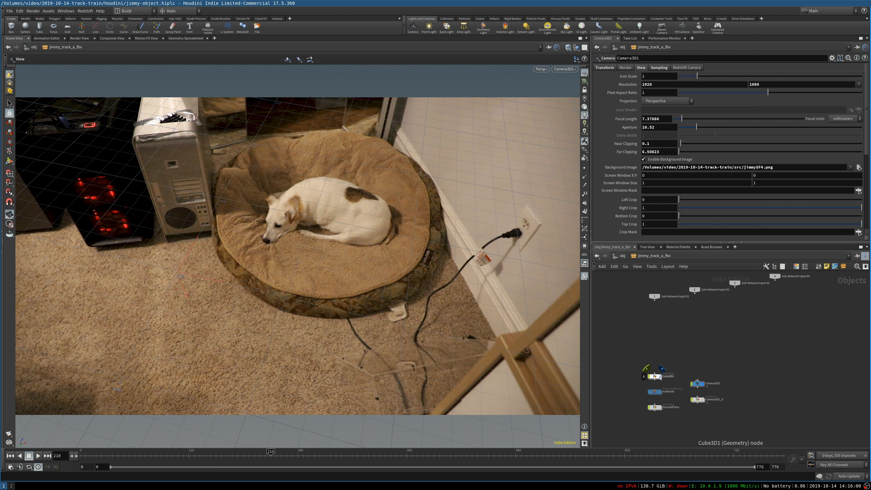
left_click(622, 256)
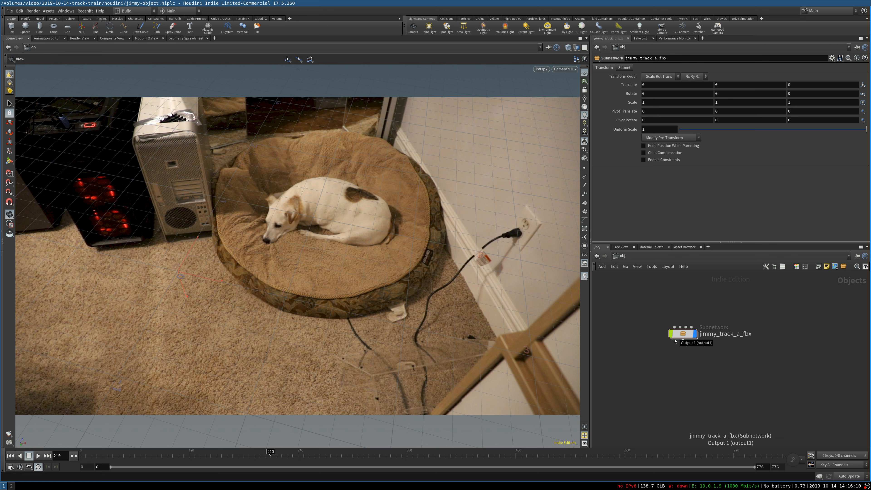
Add a Rubber Toy test geometry node above and beside the jimmy_track_a_fbx subnetwork.
key("Tab")
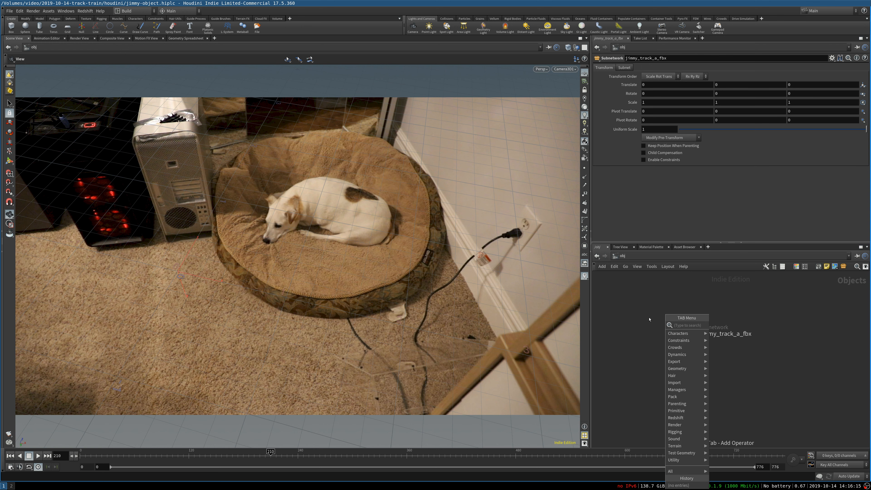
key("Escape")
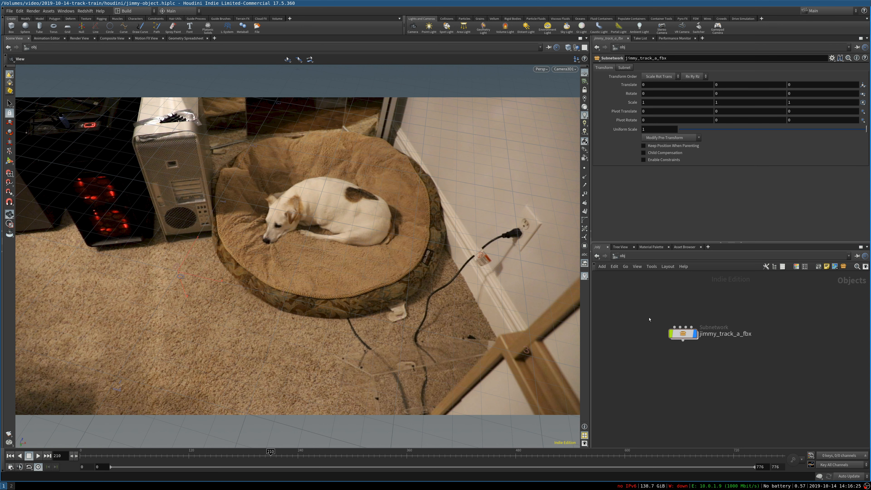
key("Tab")
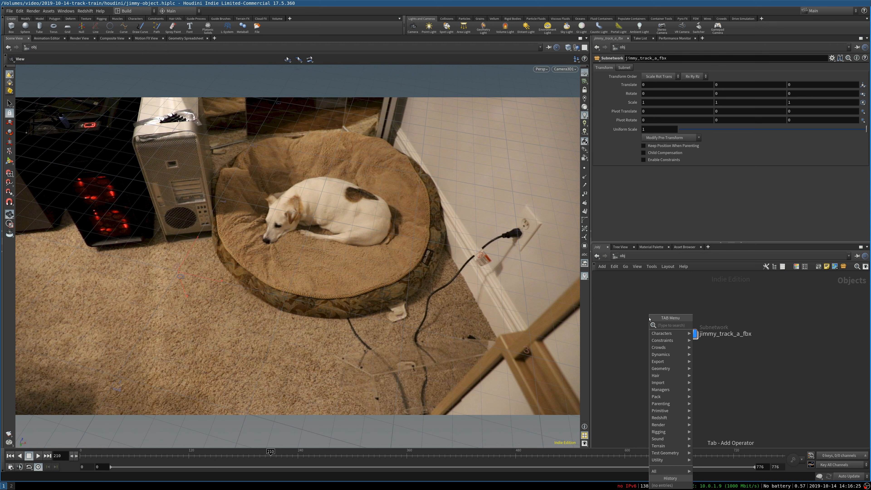
mouse_move(667, 454)
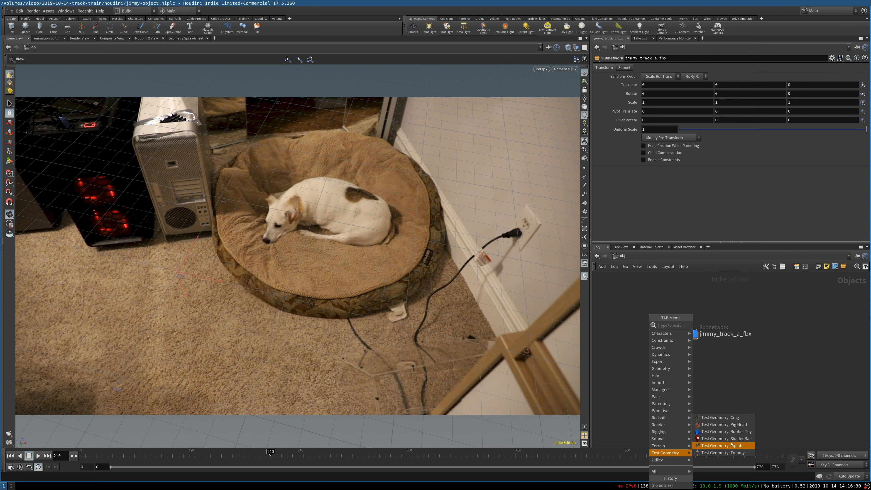
left_click(726, 436)
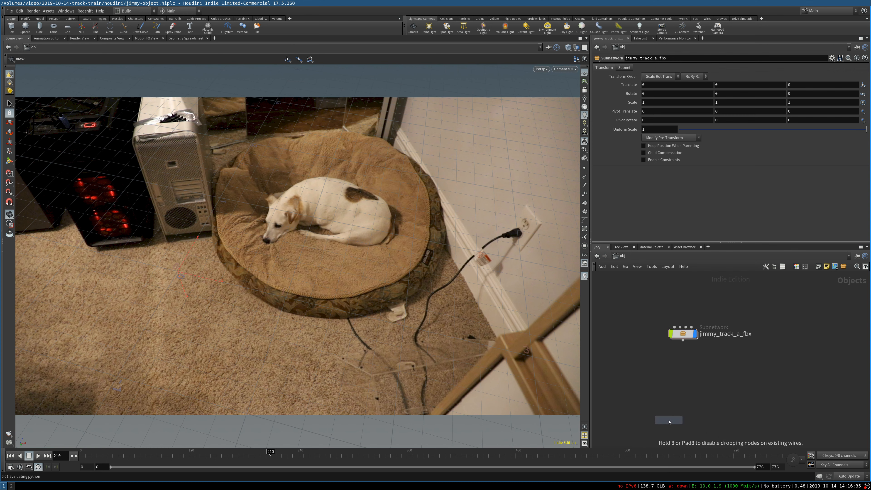
left_click(641, 317)
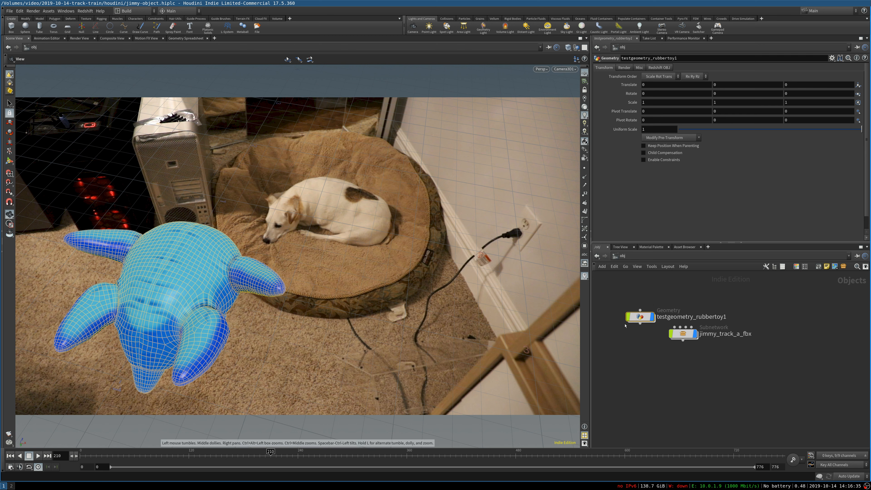
left_click_drag(644, 317, 629, 315)
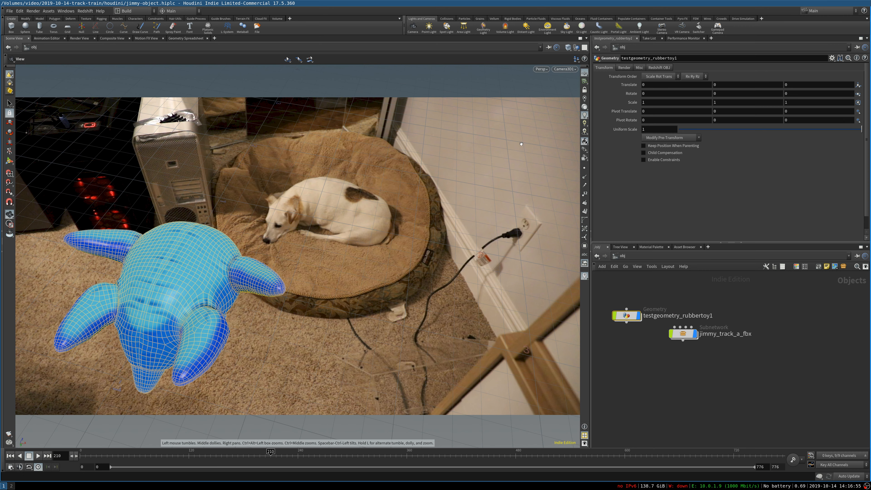
Examine the rubber toy from a free perspective angle and through Camera3D1 to check its orientation.
left_click_drag(521, 144, 523, 128)
left_click_drag(339, 303, 318, 262)
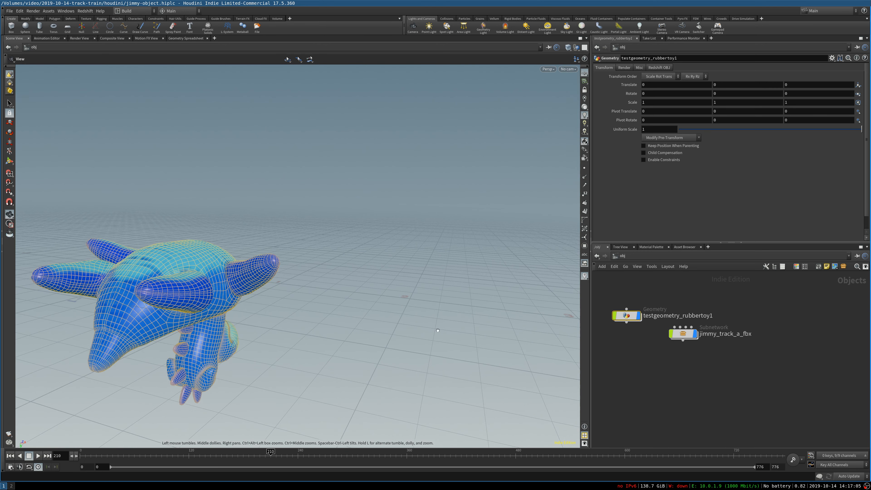
mouse_move(631, 314)
left_click_drag(631, 315, 653, 368)
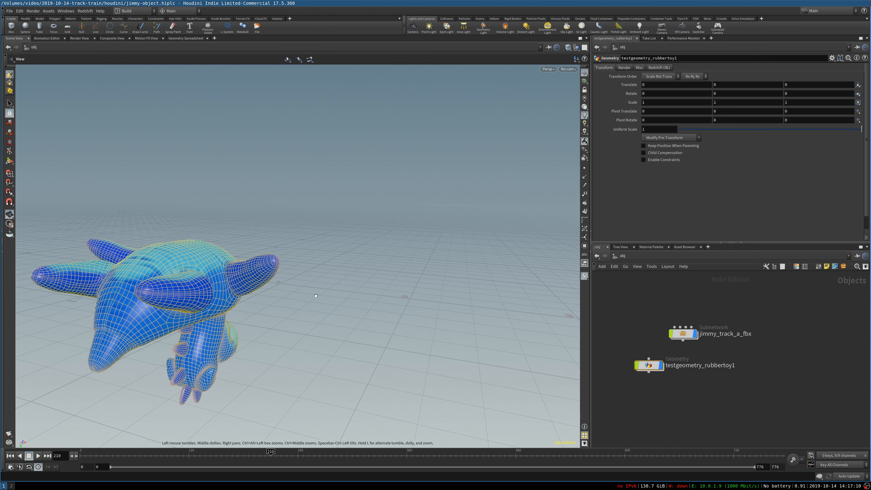
key("f")
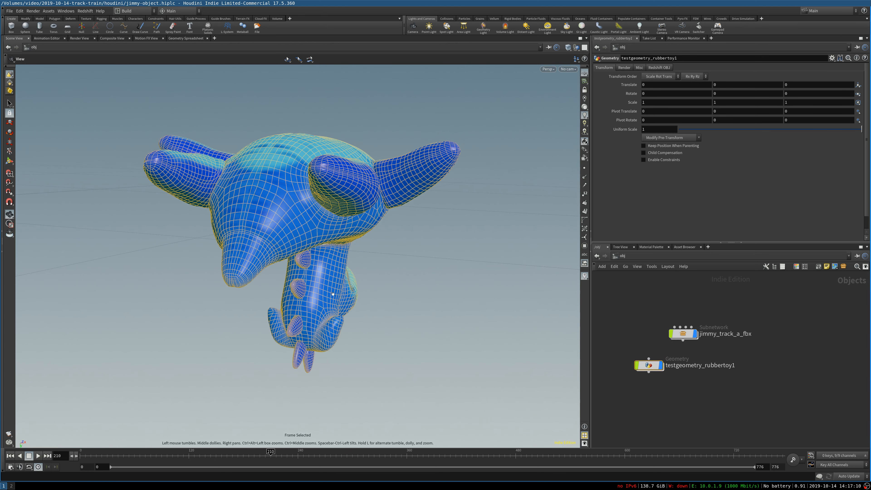
left_click(568, 70)
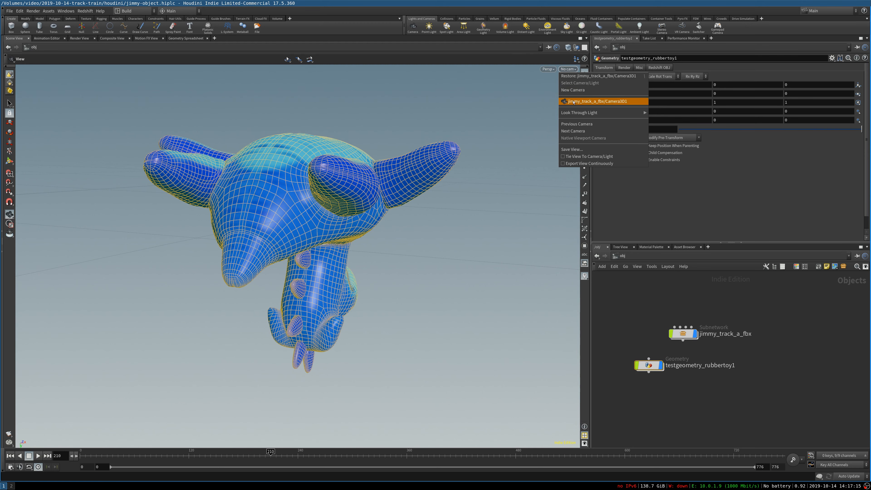
left_click(567, 101)
left_click_drag(341, 269, 345, 262)
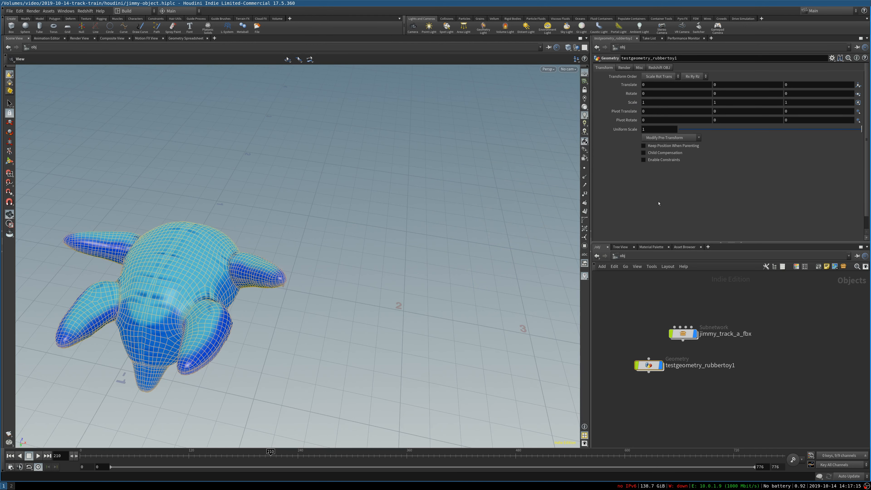
Add a Pig Head test geometry node above the jimmy_track_a_fbx subnetwork.
left_click(619, 316)
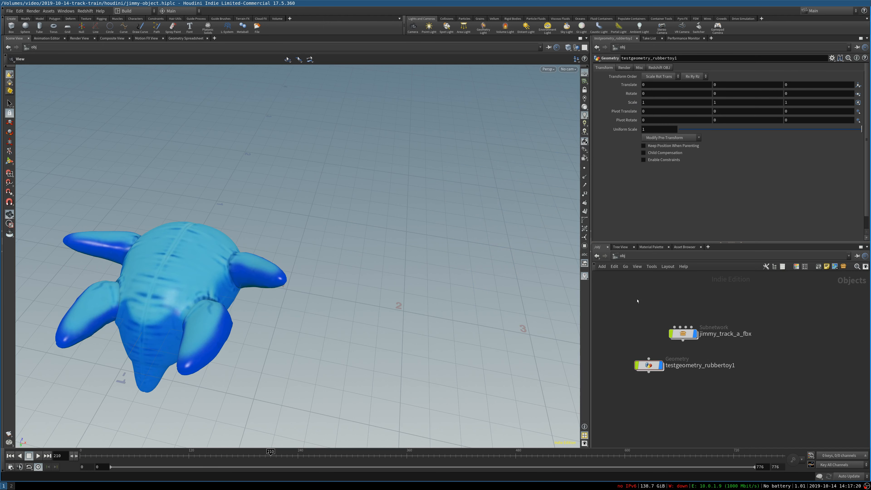
key("Tab")
key("Down")
key("Down")
key("Down")
key("Down")
key("Down")
key("Down")
key("Down")
key("Down")
key("Down")
key("Down")
key("Down")
key("Down")
key("Down")
key("Down")
key("Down")
key("Down")
key("Down")
key("Down")
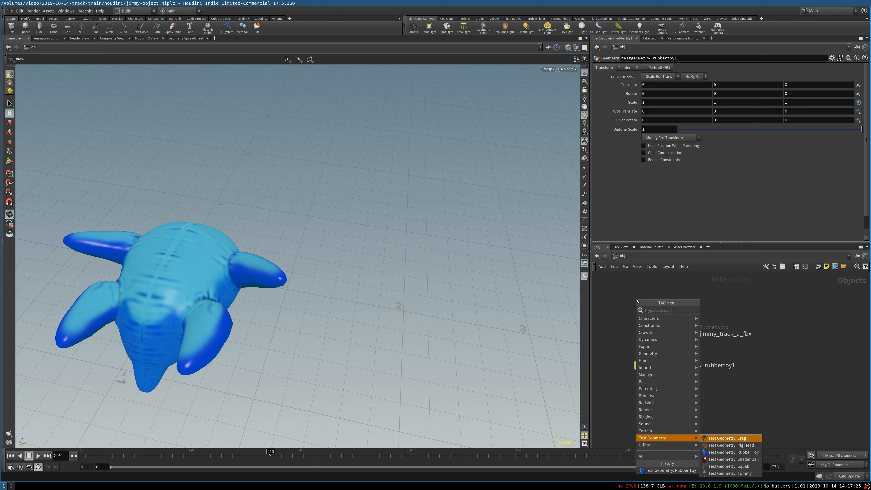
key("Down")
key("Return")
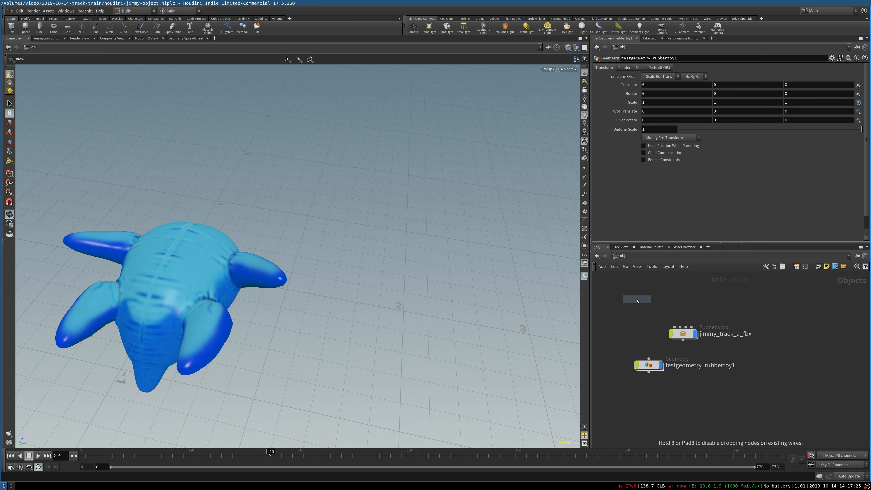
left_click(638, 300)
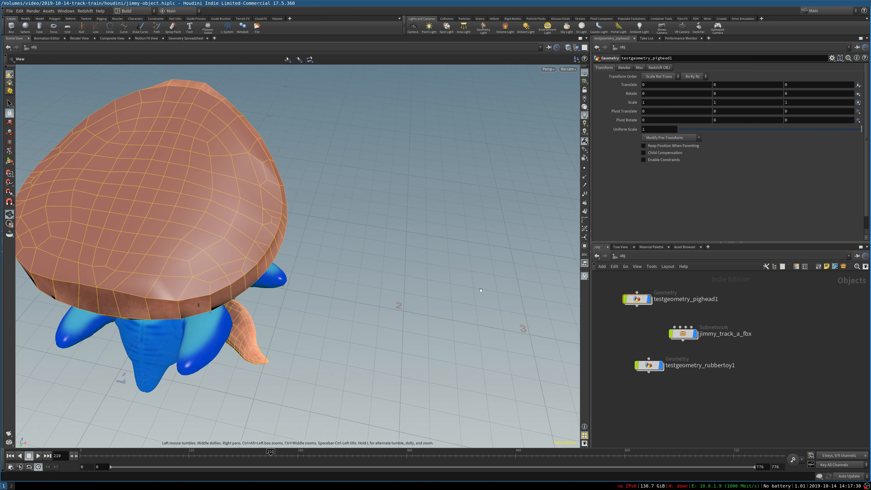
Remove the pig head test geometry node from the network by cutting it.
right_click(637, 305)
left_click(626, 308)
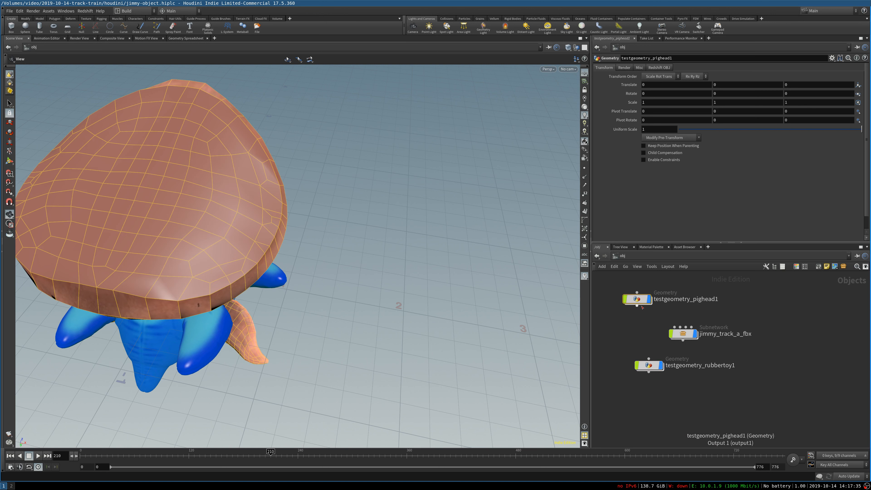
key("ctrl+x")
Place the rubber toy node above the jimmy_track_a_fbx subnetwork and set its Z rotation to 180.
left_click_drag(649, 372, 634, 315)
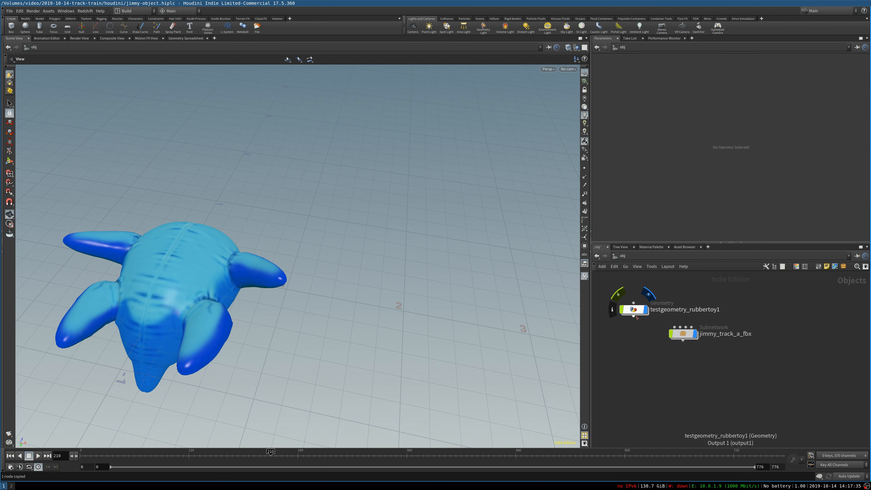
left_click(634, 311)
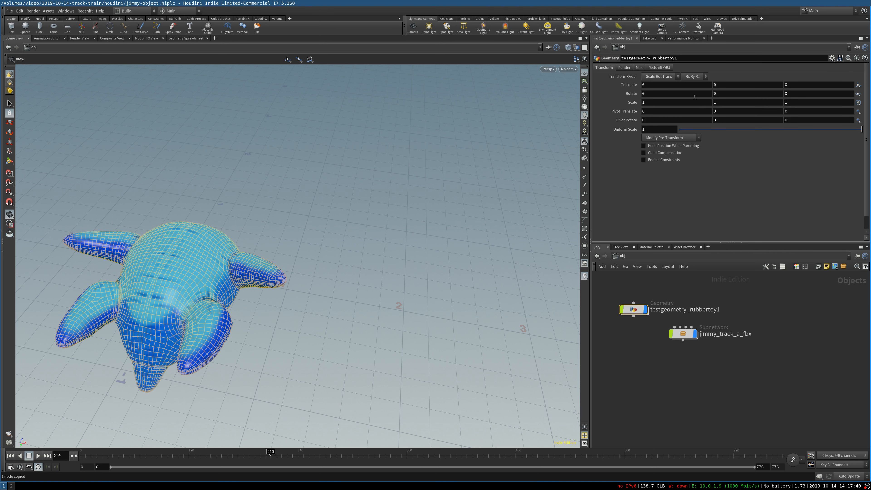
left_click(737, 101)
left_click(725, 93)
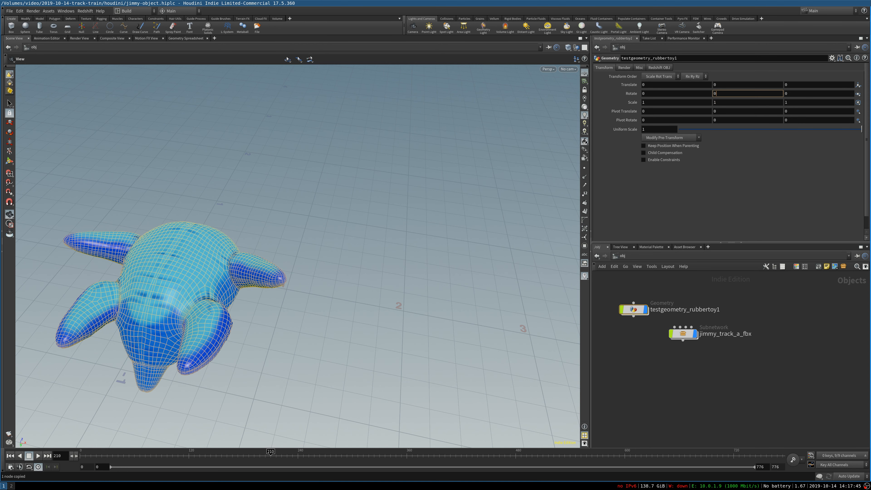
left_click(804, 93)
type("180")
key("Return")
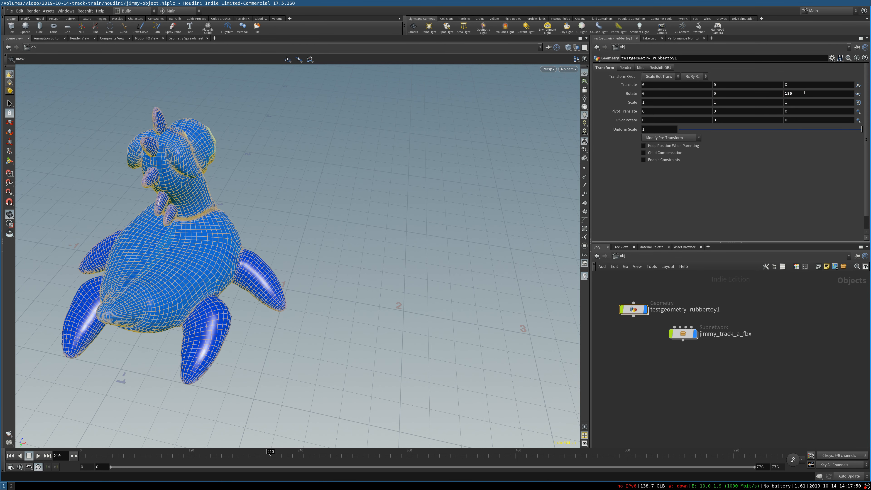
Set the rubber toy's Y rotation to 90.
left_click(720, 95)
type("8999")
key("BackSpace")
key("BackSpace")
key("BackSpace")
type("89")
key("BackSpace")
key("BackSpace")
type("90")
key("Return")
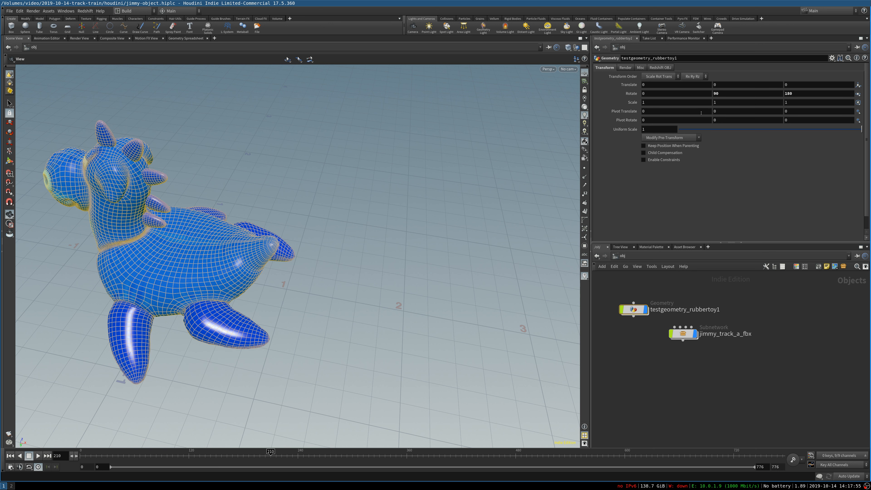
Set the rubber toy's uniform scale to .5.
key("BackSpace")
type(".25")
key("Return")
left_click(656, 131)
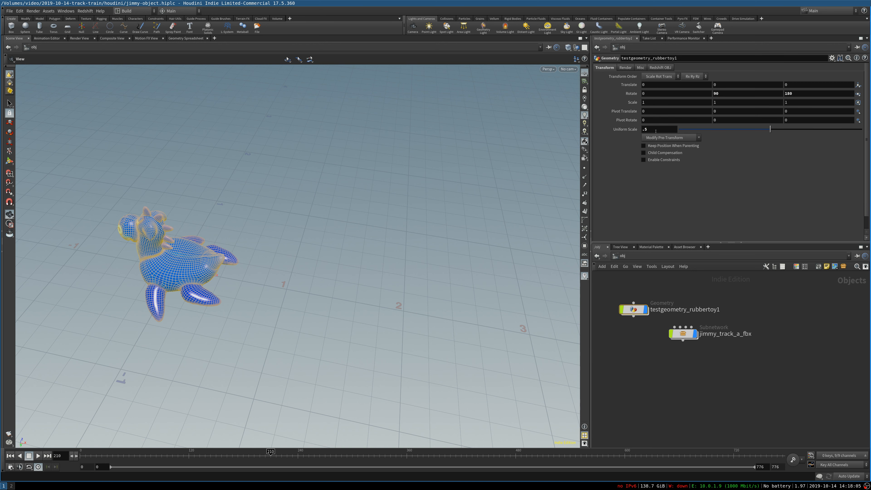
Switch the viewport to no camera and set the rubber toy's Y translation to -0.1.
left_click(566, 69)
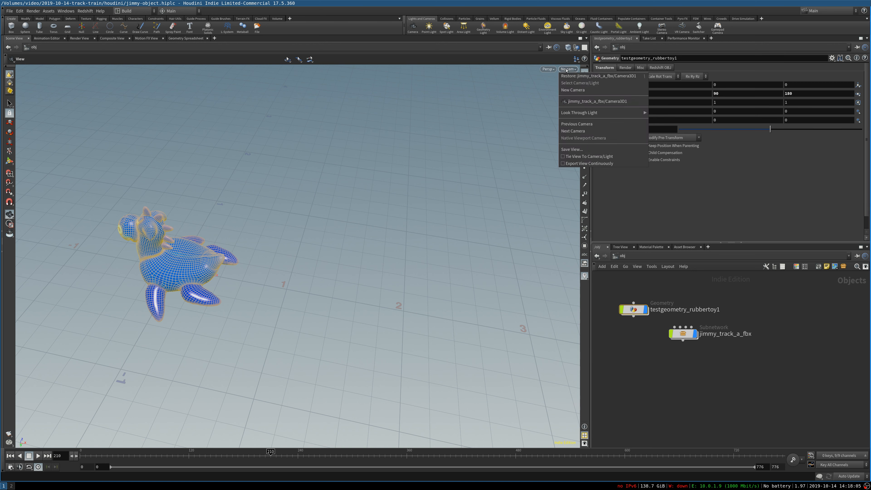
left_click(567, 71)
left_click_drag(298, 264, 309, 235)
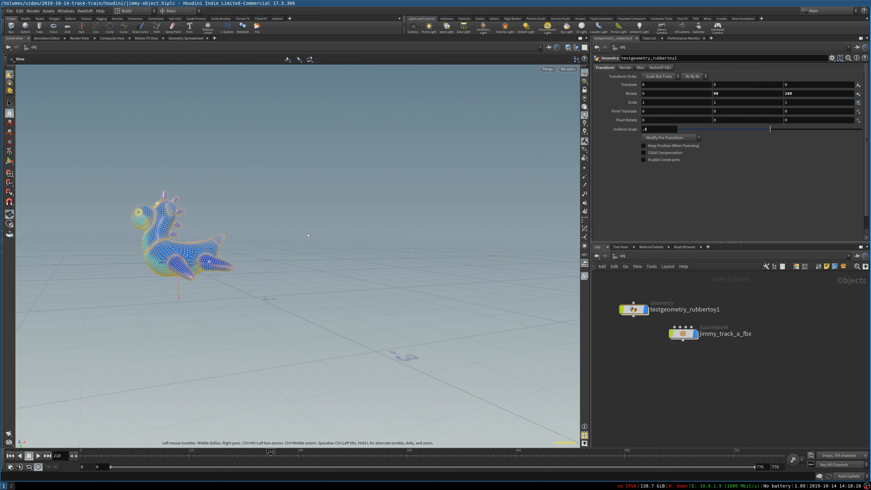
middle_click(722, 84)
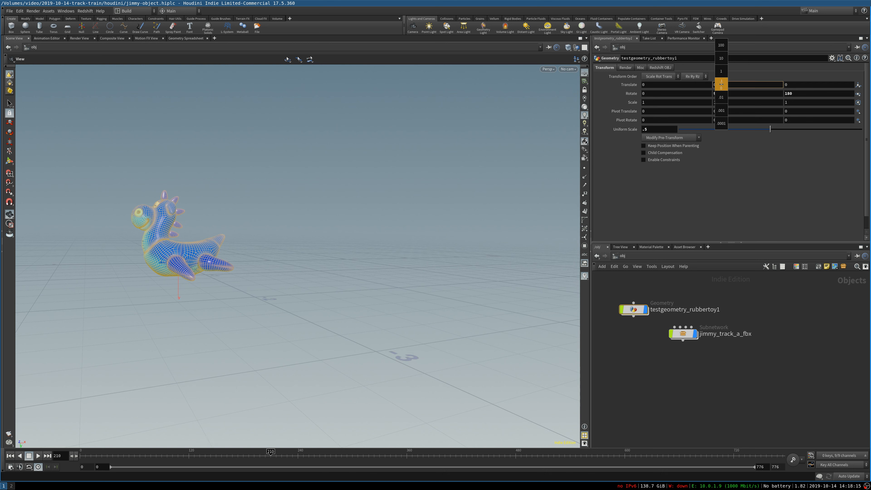
middle_click_drag(722, 85, 712, 85)
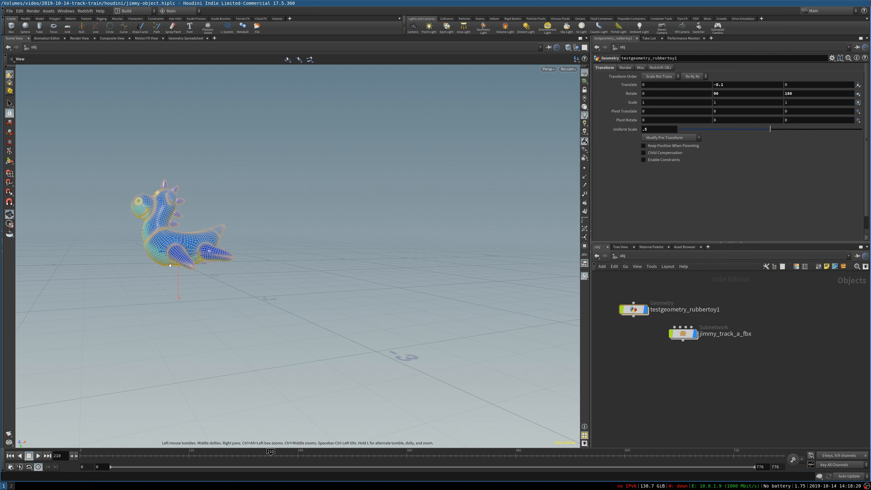
Check the toy's underside against the ground grid, trying a Y translation of -0.15 before setting it to -0.12.
scroll(170, 265, "up", 10)
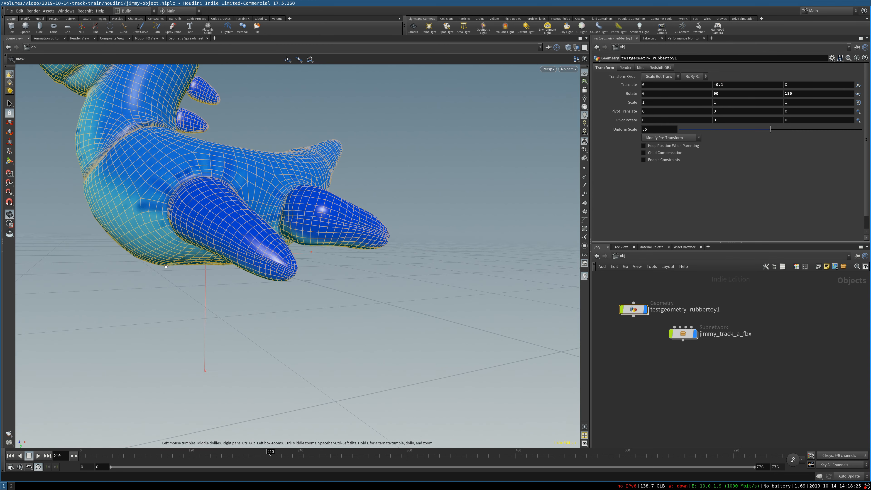
scroll(166, 267, "up", 3)
left_click_drag(168, 267, 136, 272)
left_click(731, 85)
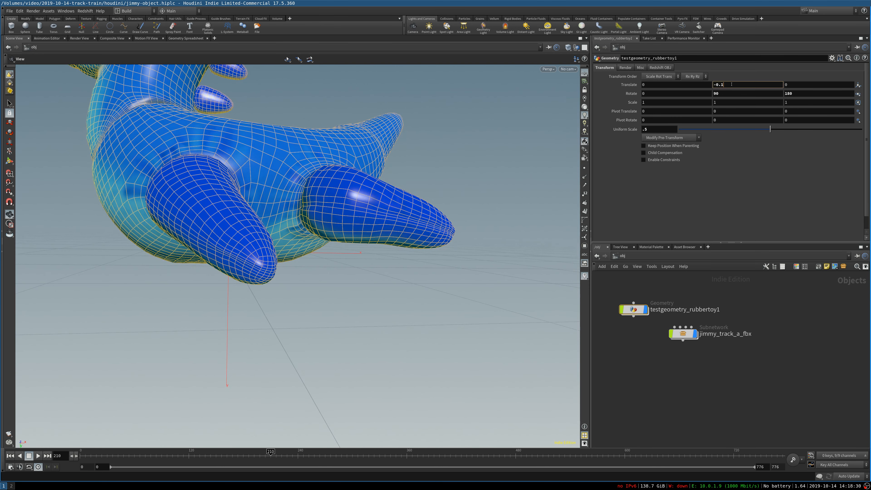
key("Return")
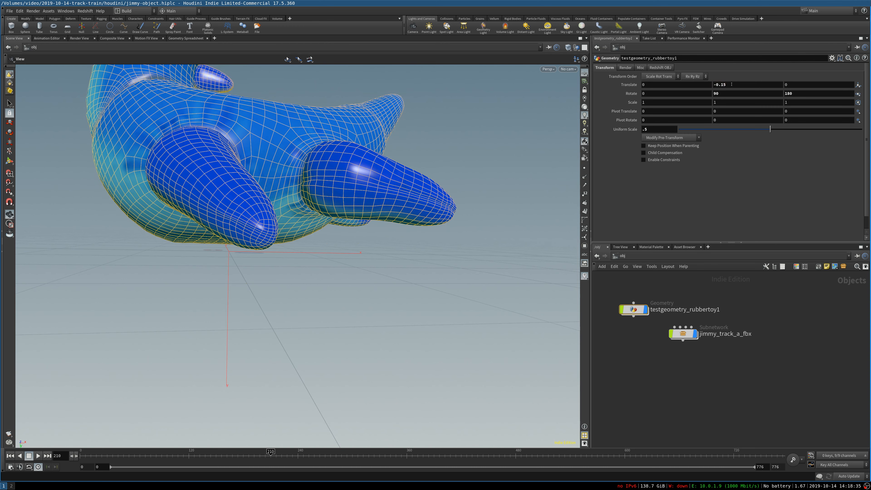
left_click(743, 84)
key("Return")
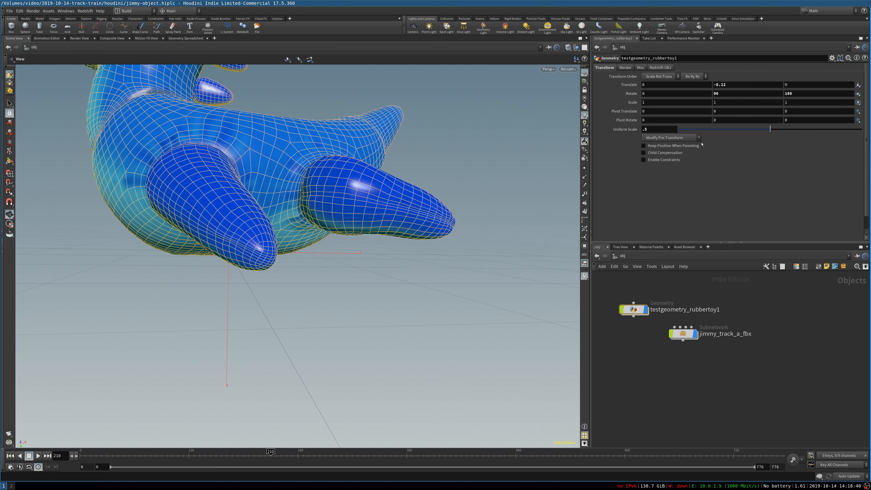
Look through jimmy_track_a_fbx/Camera3D1 and move the rubber toy along Z to about -0.31.
left_click(571, 69)
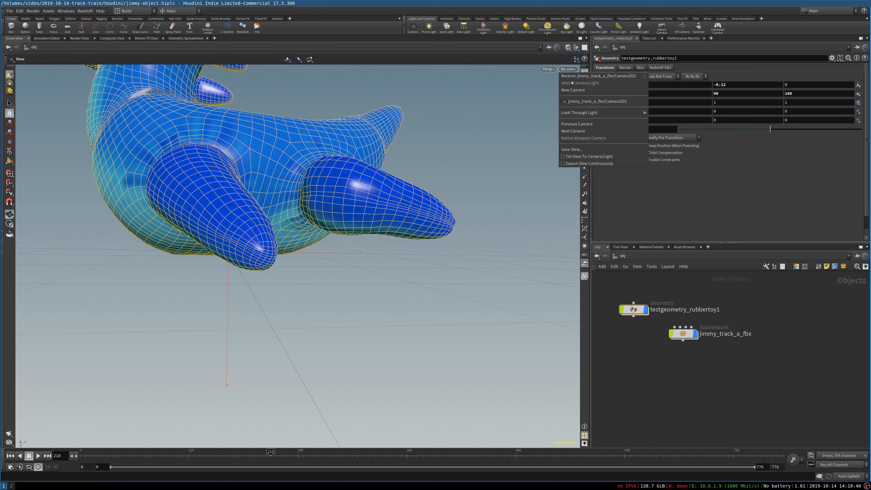
left_click(572, 102)
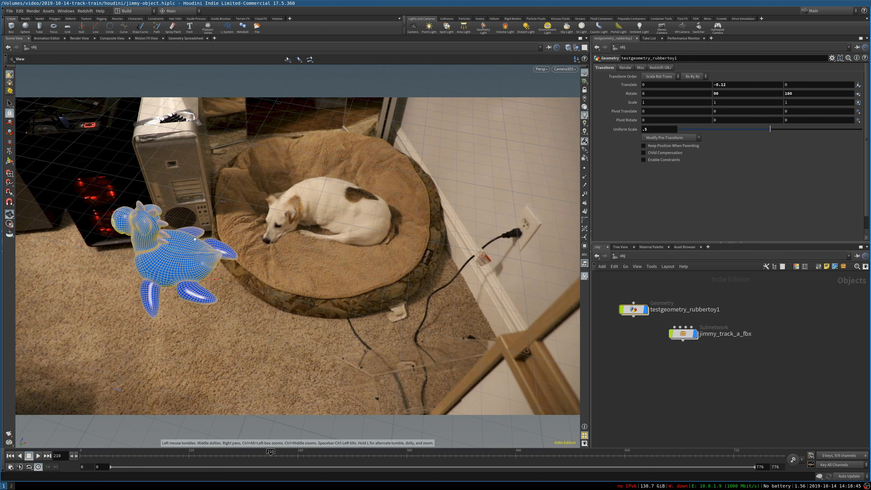
key("r")
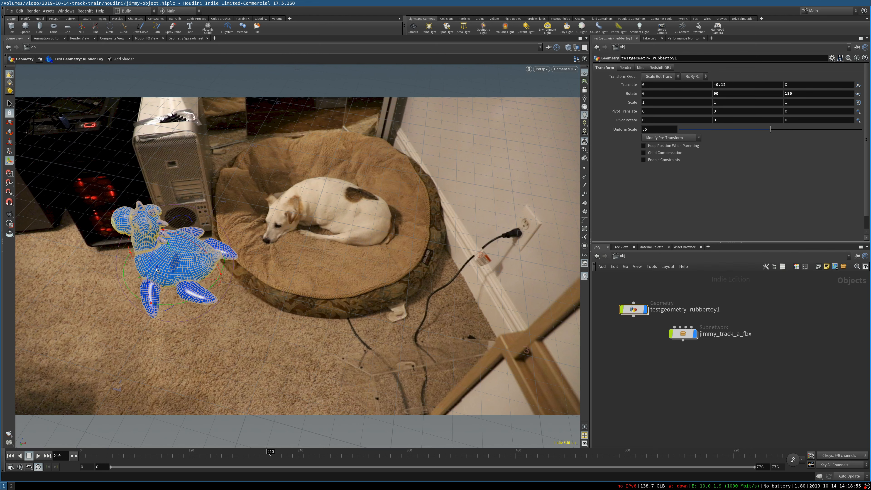
left_click_drag(168, 278, 148, 310)
key("r")
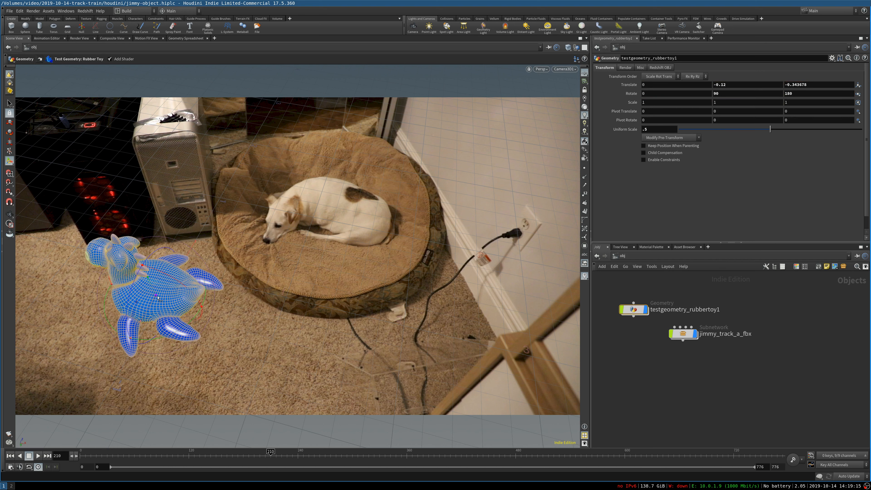
left_click_drag(151, 304, 153, 302)
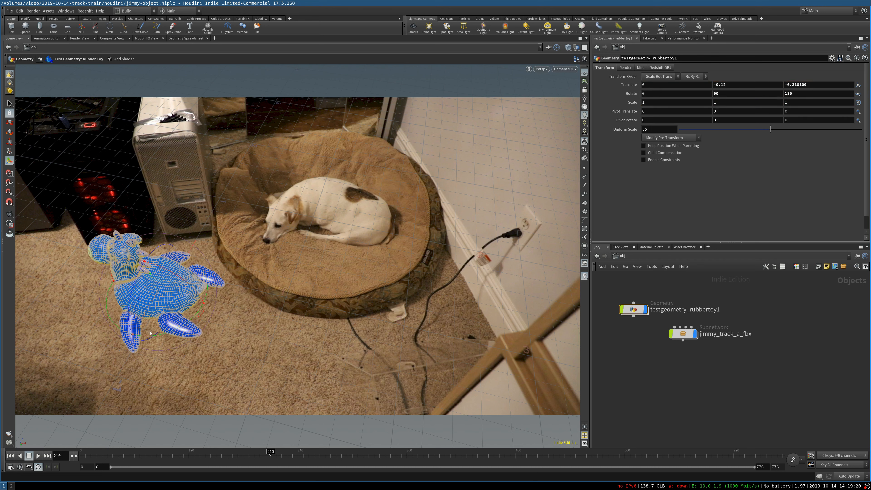
Rotate the rubber toy about Y to about 100.5 degrees, deselect it and go to frame 228.
left_click_drag(157, 337, 167, 335)
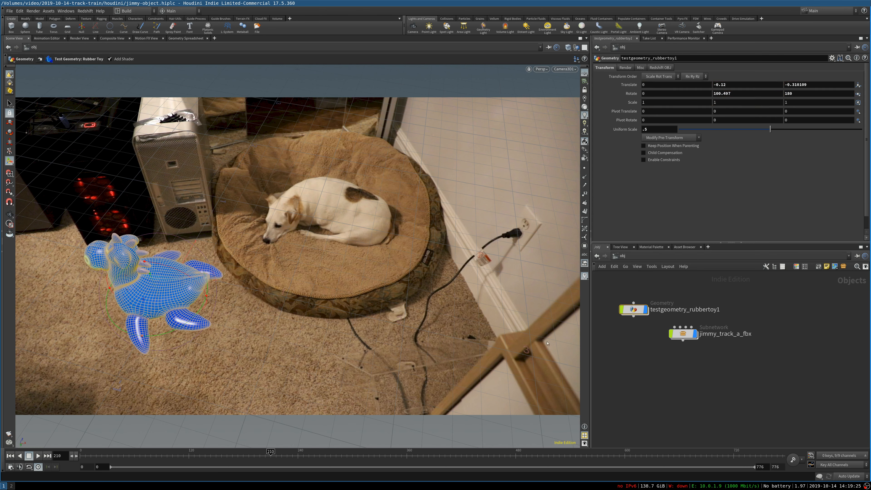
left_click(661, 369)
left_click_drag(249, 455, 287, 460)
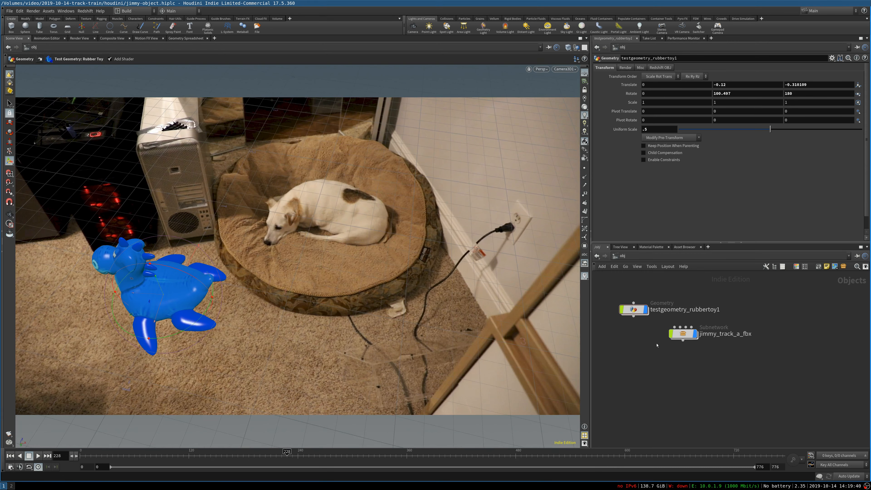
Add a Redshift dome light and arrange the rubber toy and dome light nodes around the jimmy_track_a_fbx subnetwork.
mouse_move(698, 335)
left_click(83, 11)
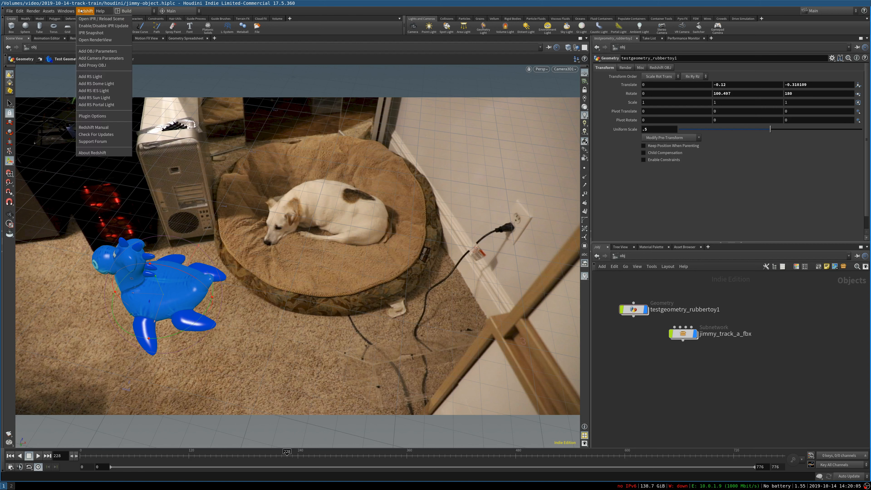
left_click(92, 83)
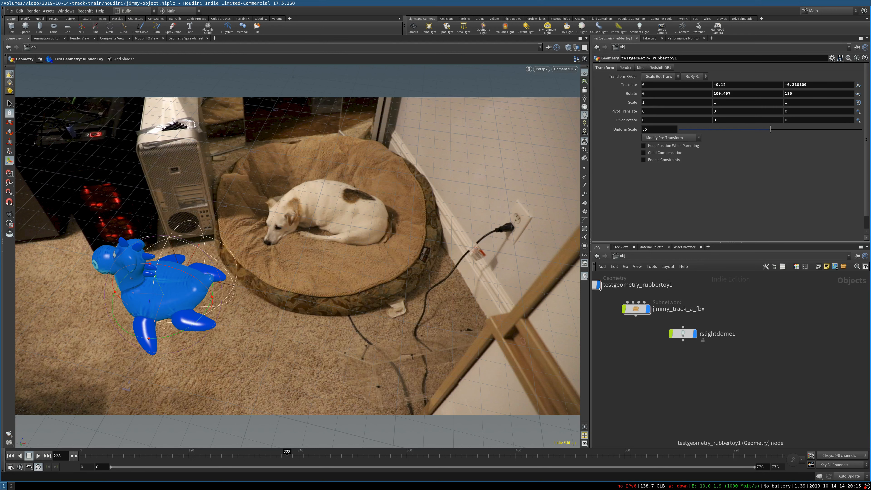
left_click_drag(598, 286, 745, 298)
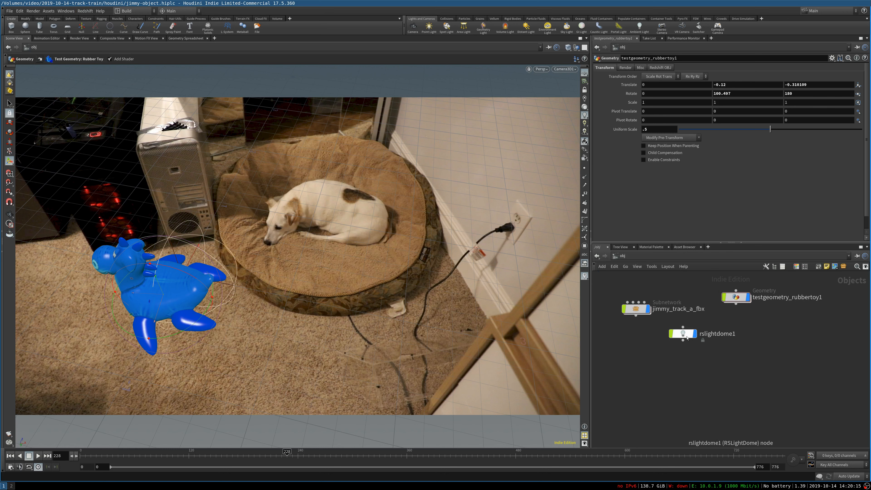
left_click_drag(683, 335, 688, 336)
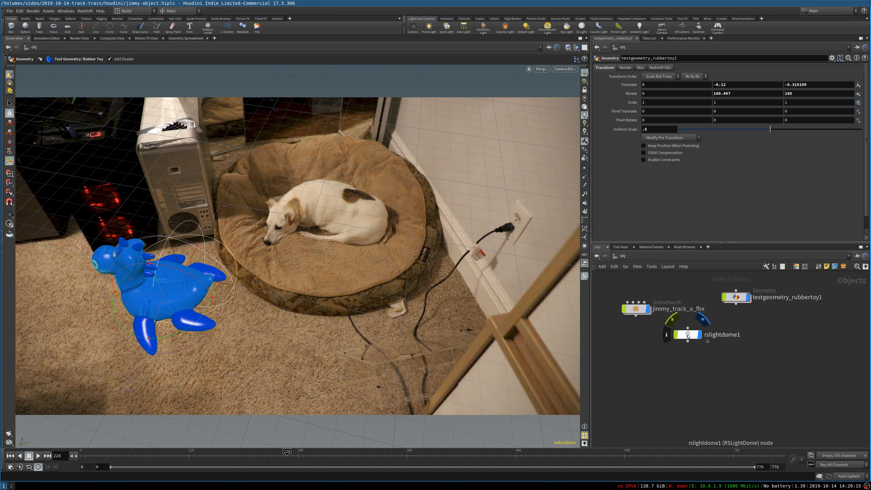
Preview the scene as a Mantra render in the Render View, returning to the Scene View.
left_click(80, 38)
left_click(25, 48)
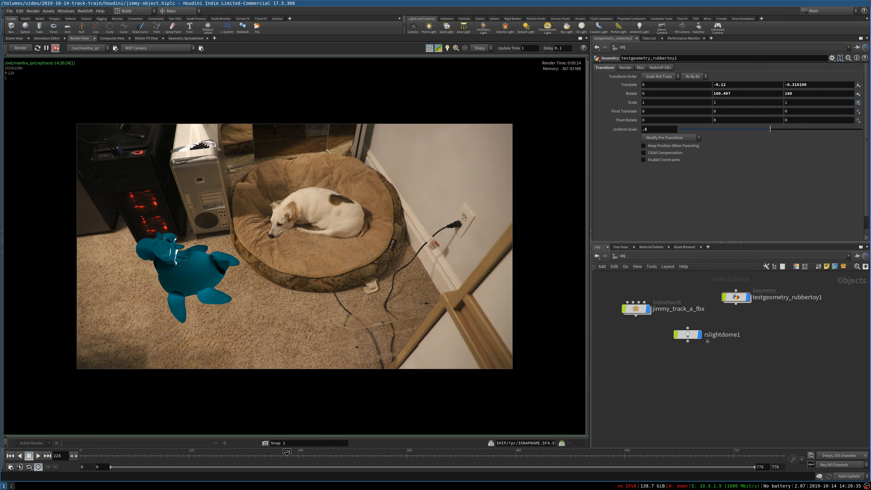
left_click(15, 38)
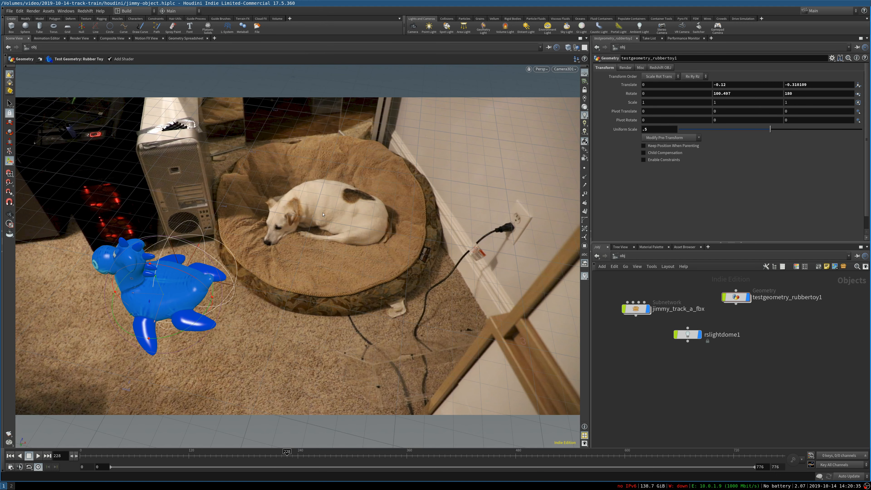
Select the Redshift dome light and examine its light and shader settings.
left_click(687, 334)
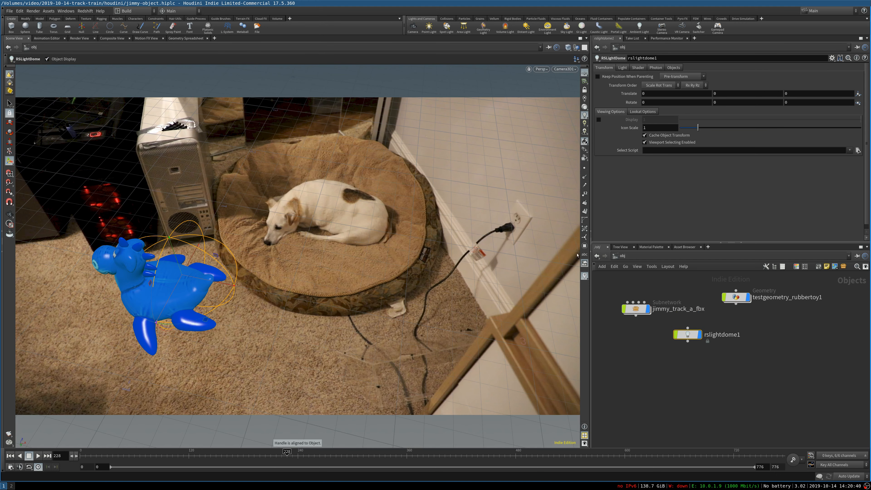
left_click(623, 68)
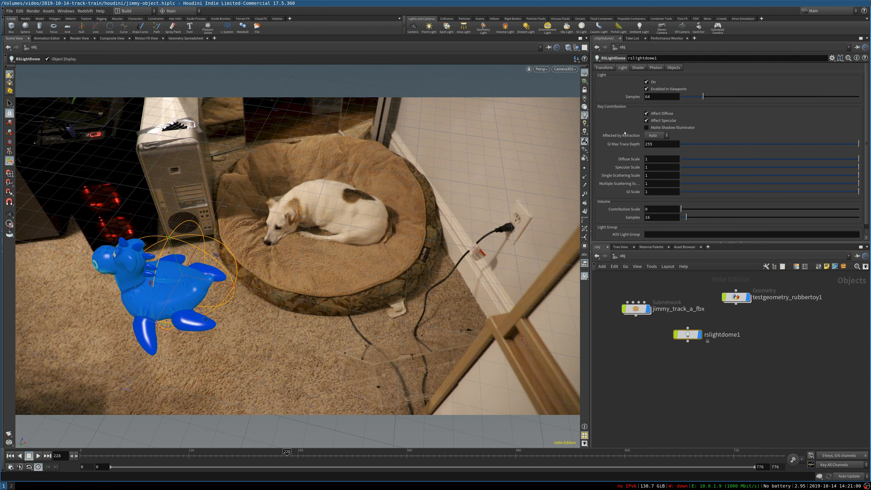
left_click(638, 67)
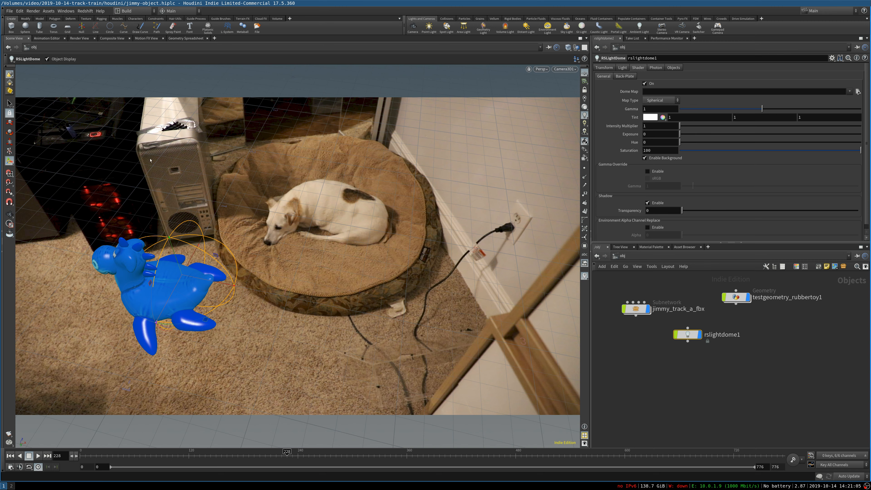
Go to the out network and remove the mantra_ipr node by cutting it.
left_click(79, 38)
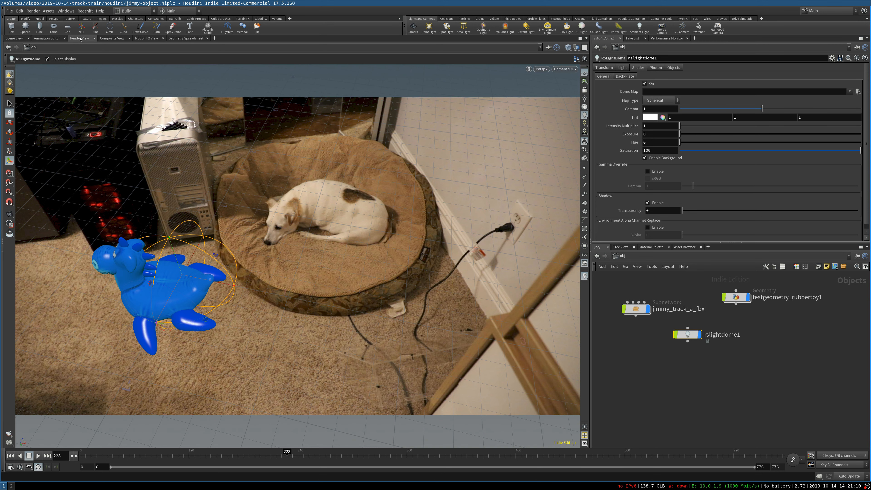
left_click(14, 38)
left_click(621, 256)
left_click(631, 294)
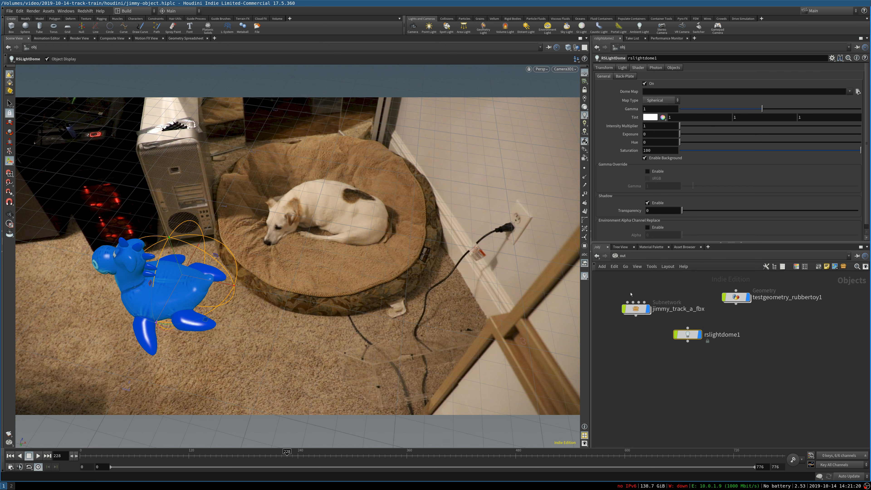
right_click(736, 376)
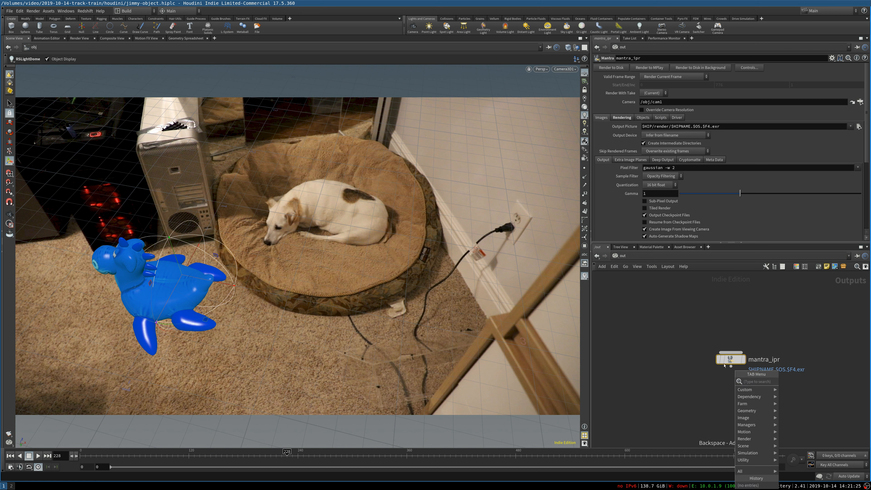
key("Escape")
key("ctrl+x")
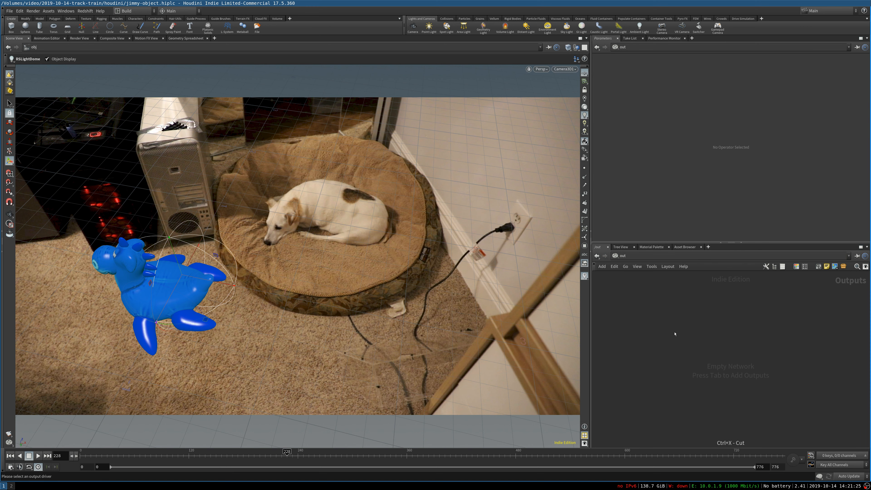
Add a Redshift_IPR node to the out network and place it directly below Redshift_ROP1.
key("Tab")
type("red")
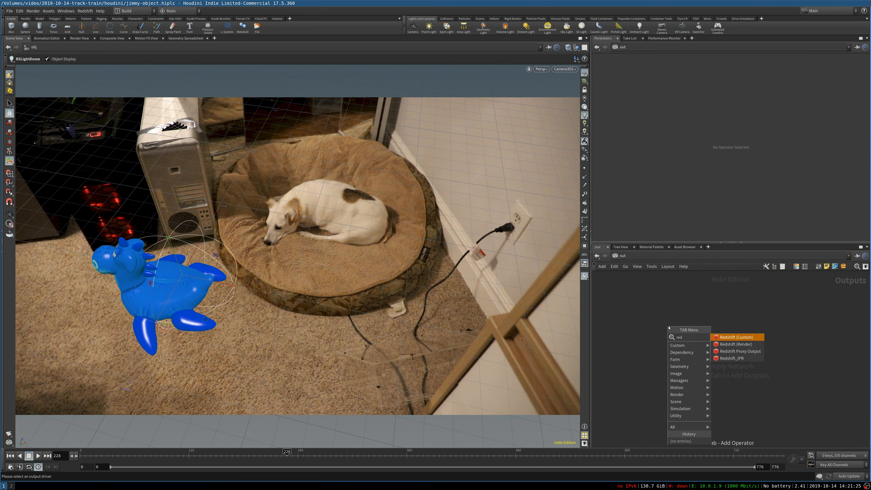
key("Down")
key("Down")
key("Down")
key("Return")
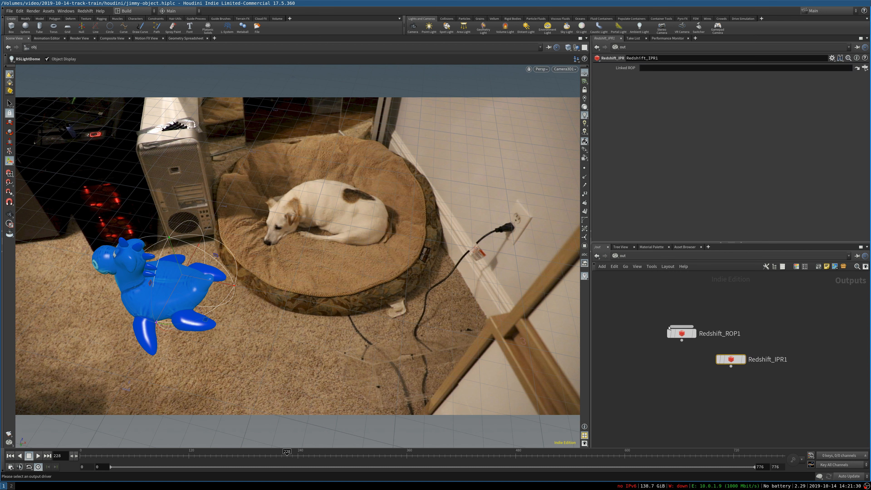
left_click_drag(734, 365, 680, 368)
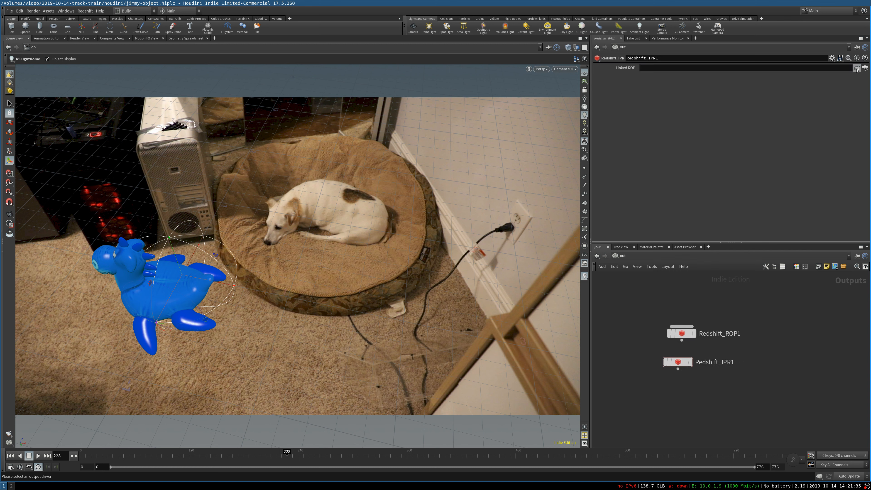
Set the Redshift_IPR1 node's linked ROP to Redshift_ROP1.
left_click(864, 68)
left_click(822, 29)
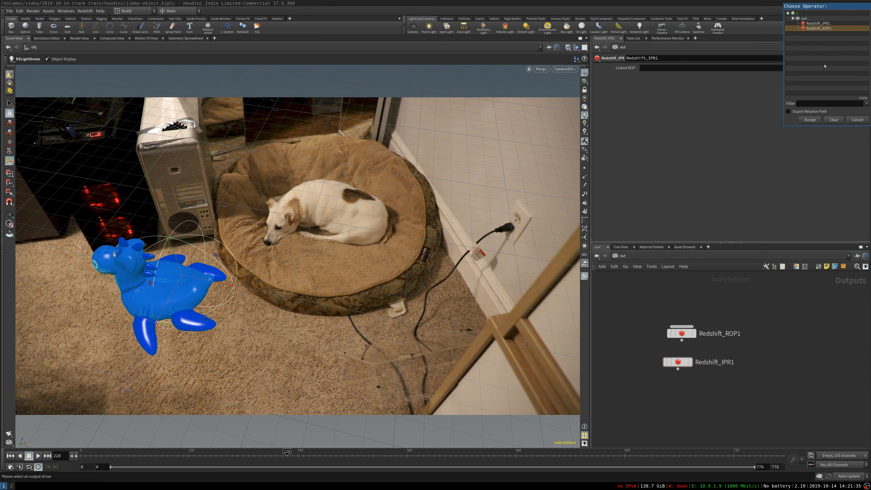
left_click(816, 117)
Set the render camera of Redshift_ROP1 to /obj/jimmy_track_a_fbx/Camera3D1.
left_click(682, 334)
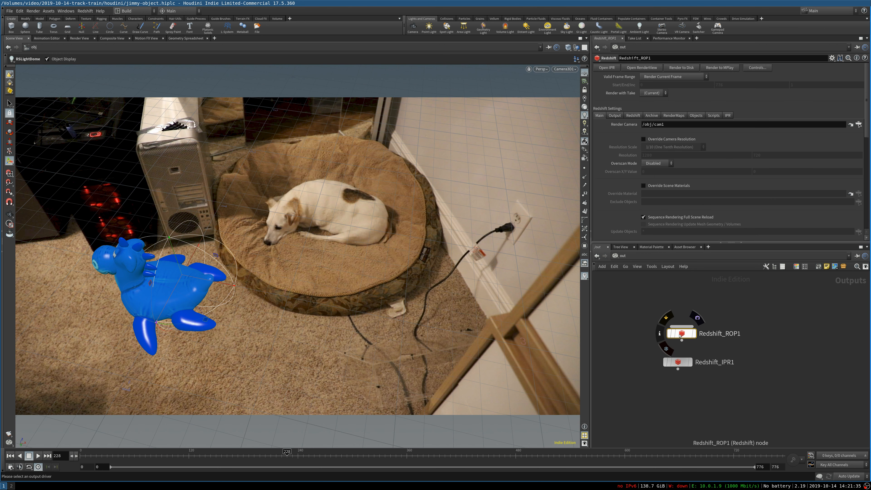
left_click(858, 124)
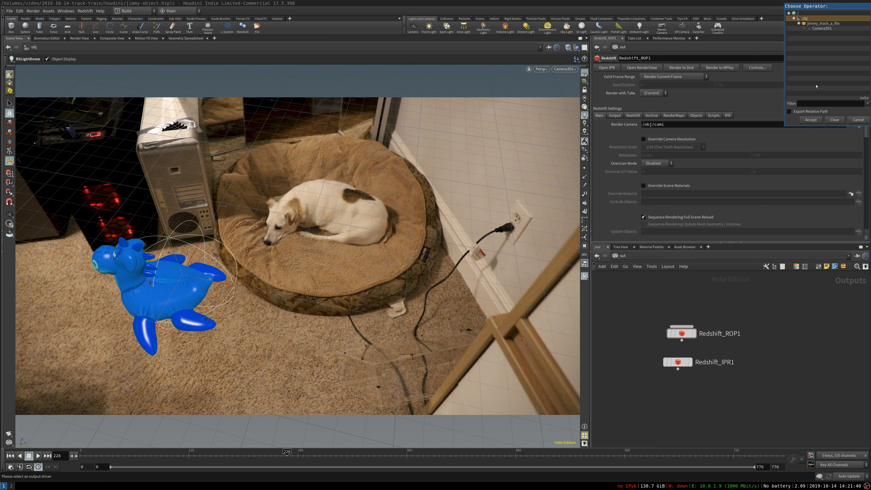
left_click(823, 29)
left_click(812, 119)
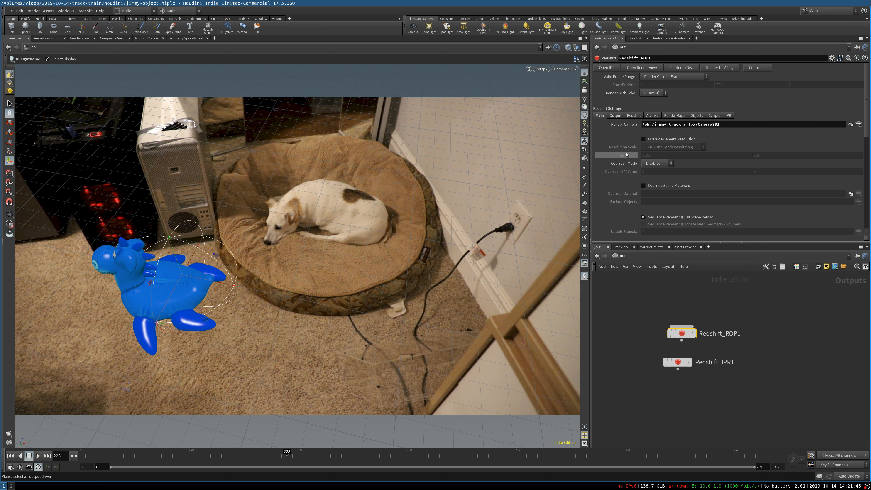
Try a test render with Redshift_IPR1 in the render view and stop it.
left_click(79, 38)
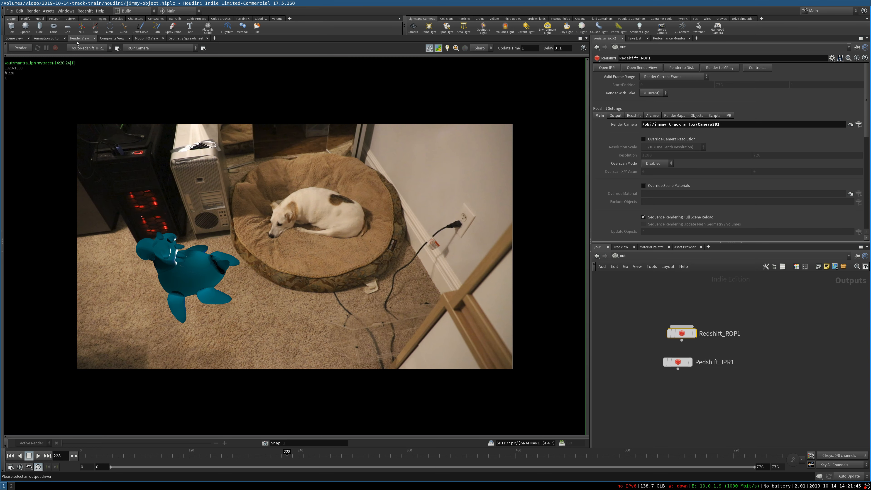
left_click(21, 48)
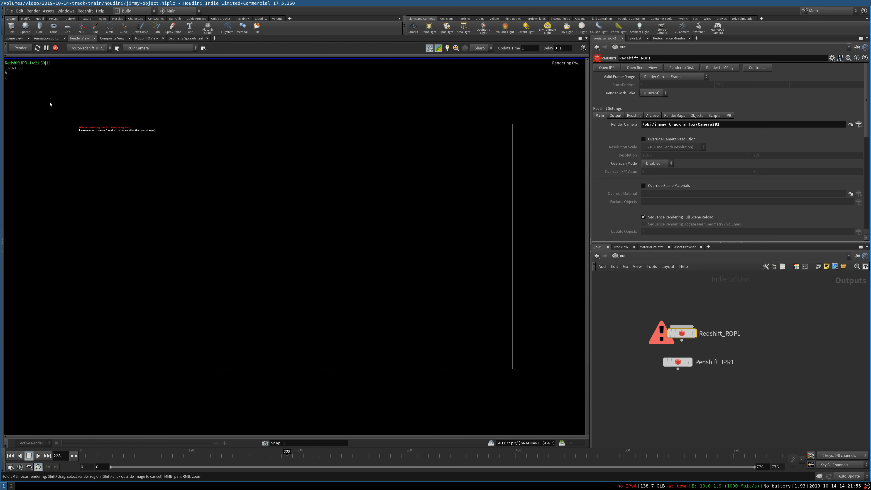
left_click(54, 49)
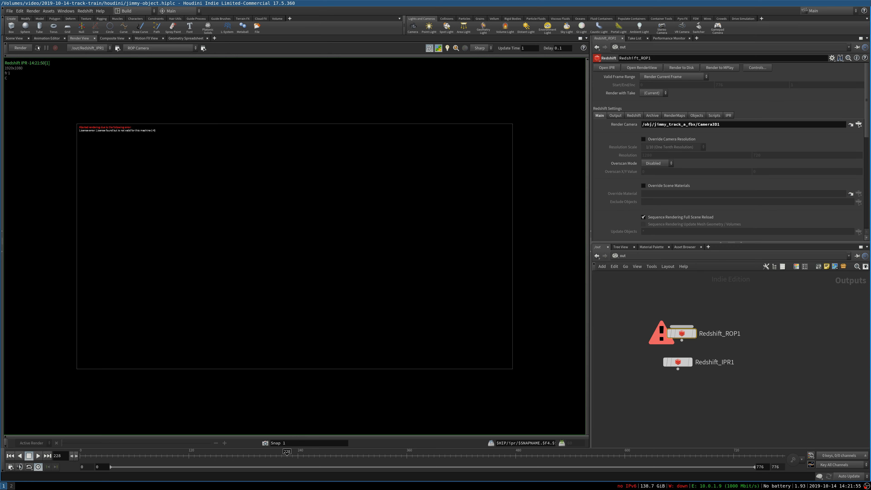
Return to the scene view, save the scene file and quit the program.
left_click(14, 38)
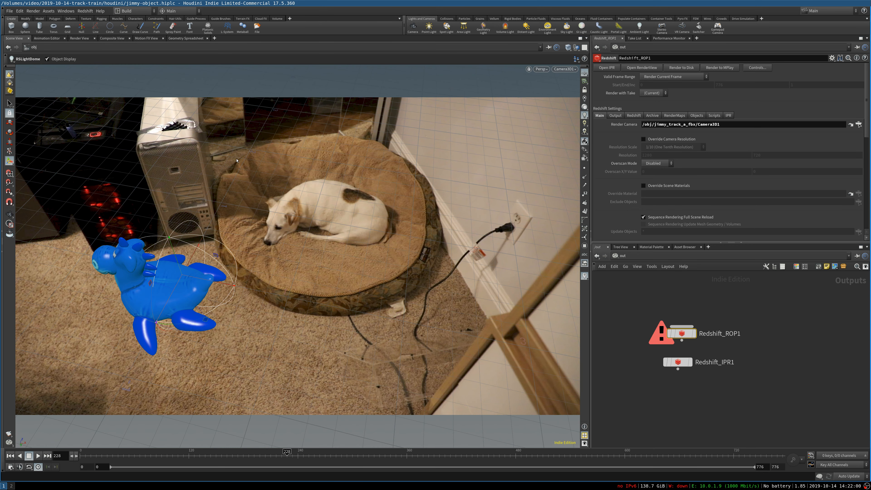
key("ctrl+s")
key("ctrl+q")
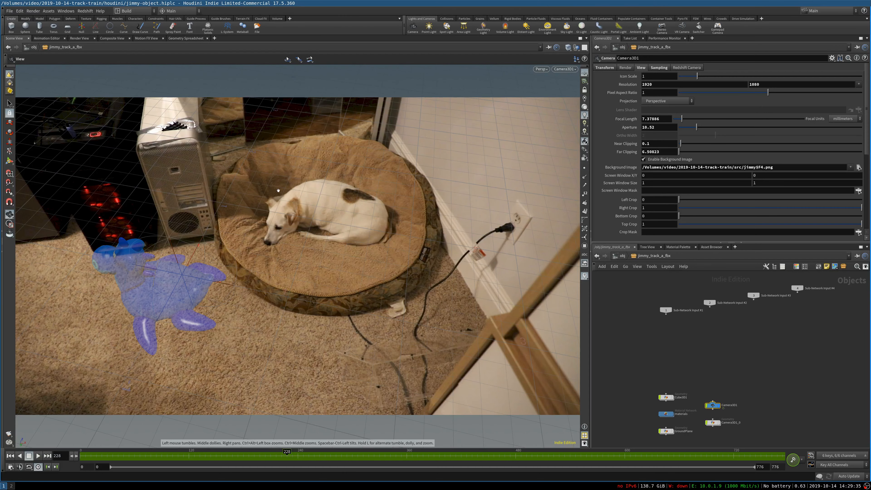
Run a test render of Redshift_IPR1 in the render view, stop it and return to the scene view.
left_click(80, 38)
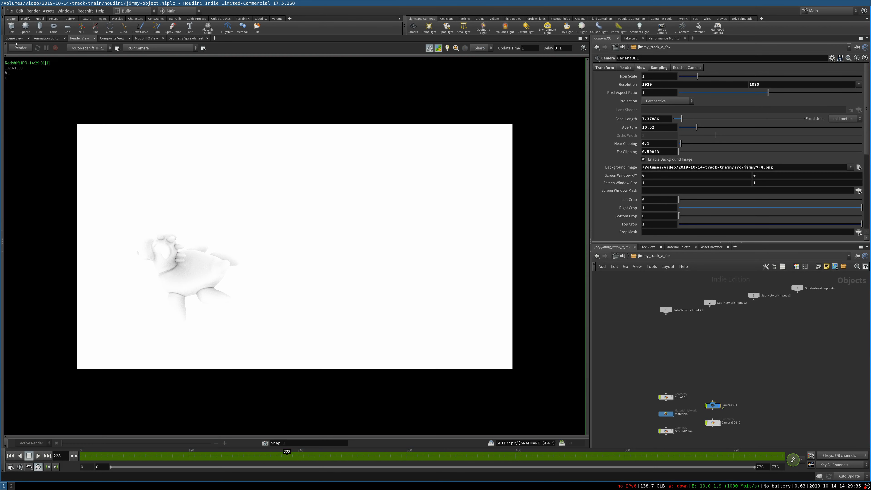
left_click(19, 48)
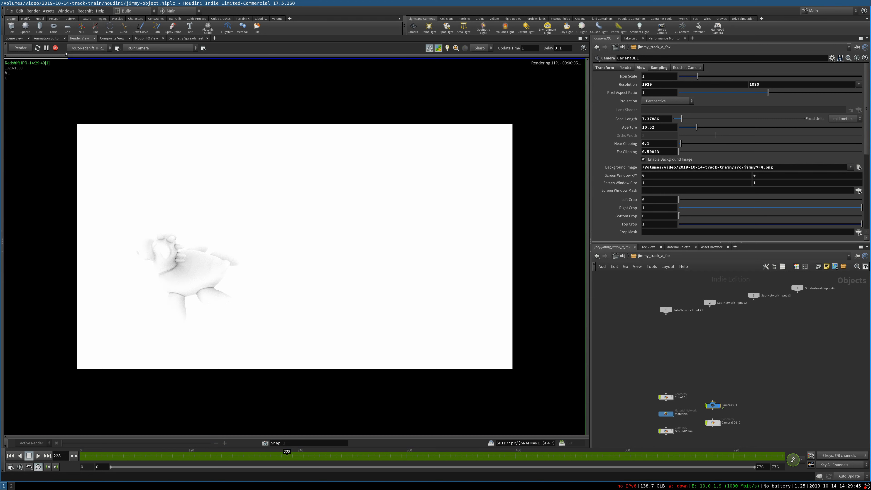
left_click(55, 48)
left_click(20, 38)
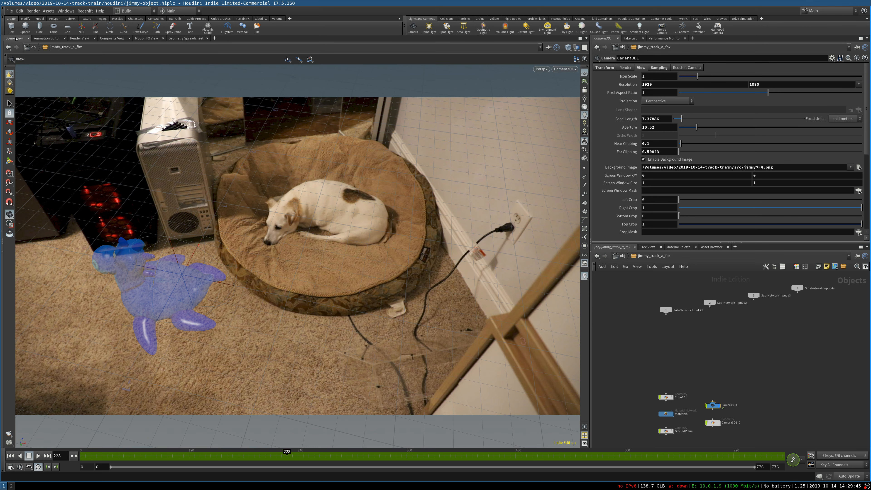
Go to the mat network and add an RS Material Builder node.
left_click(674, 353)
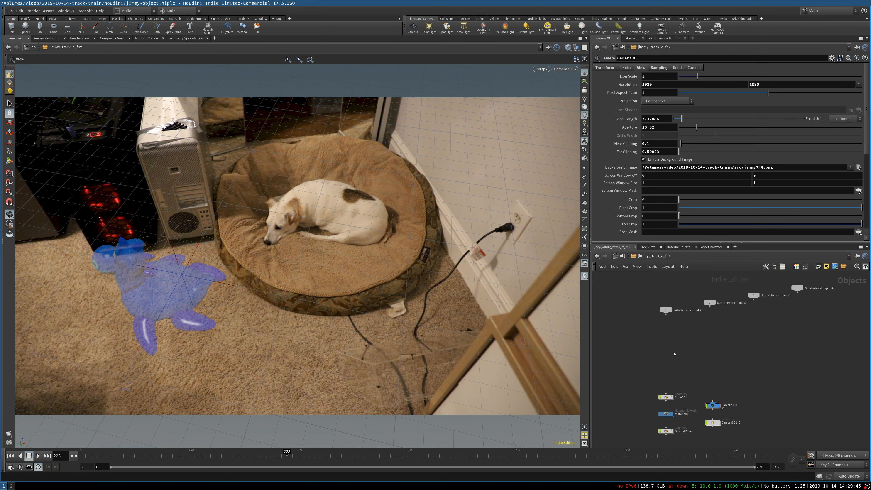
left_click(623, 256)
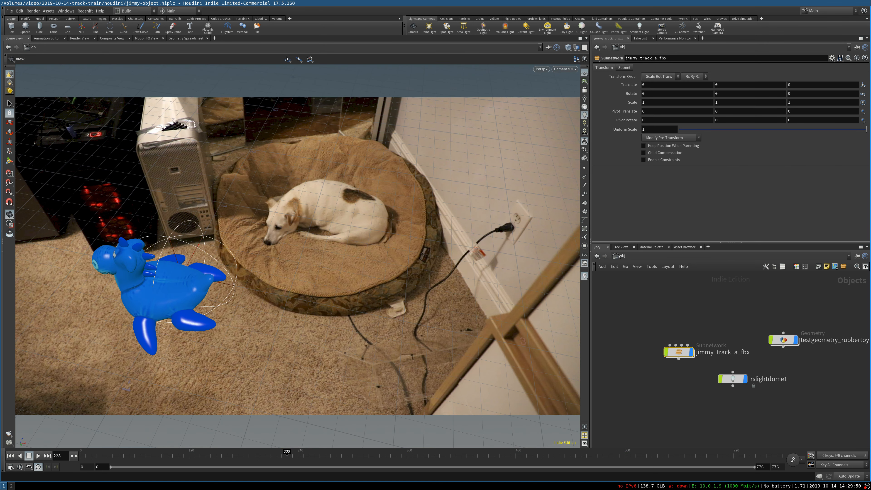
left_click(623, 256)
left_click(630, 279)
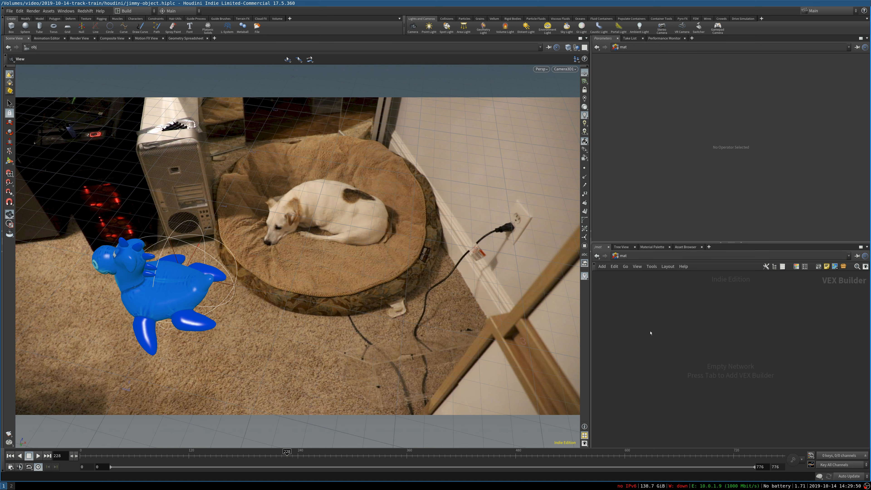
key("Tab")
type("rs")
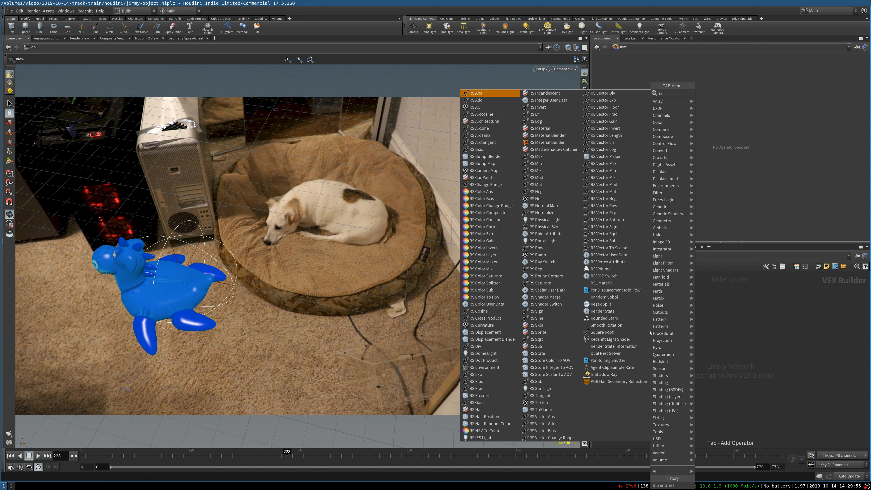
type("mabu")
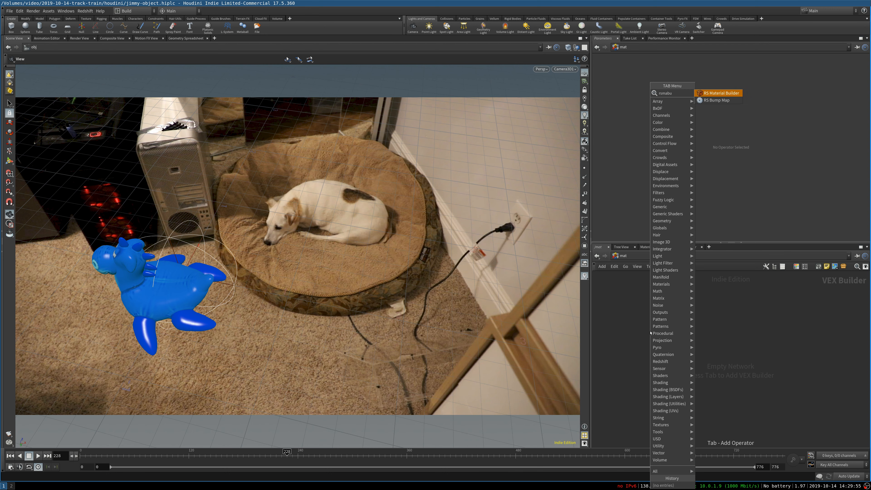
key("Return")
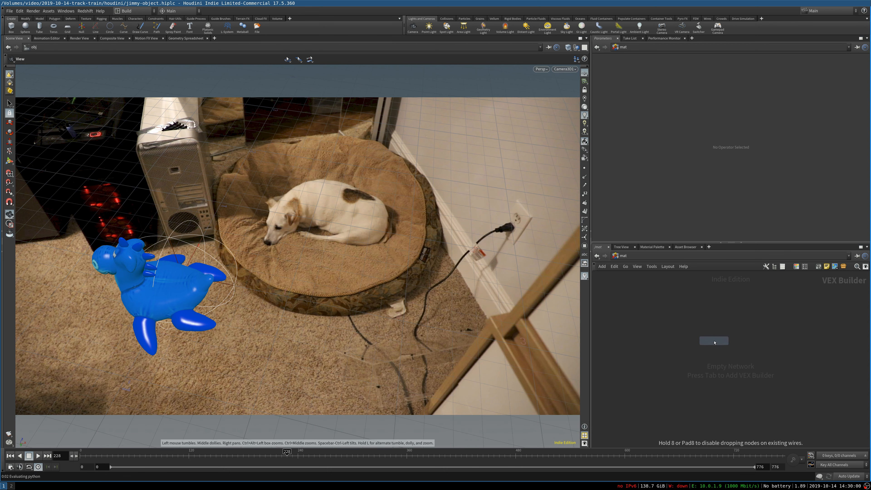
left_click(707, 326)
Rename the new RS Material Builder node to rubber.
double_click(702, 315)
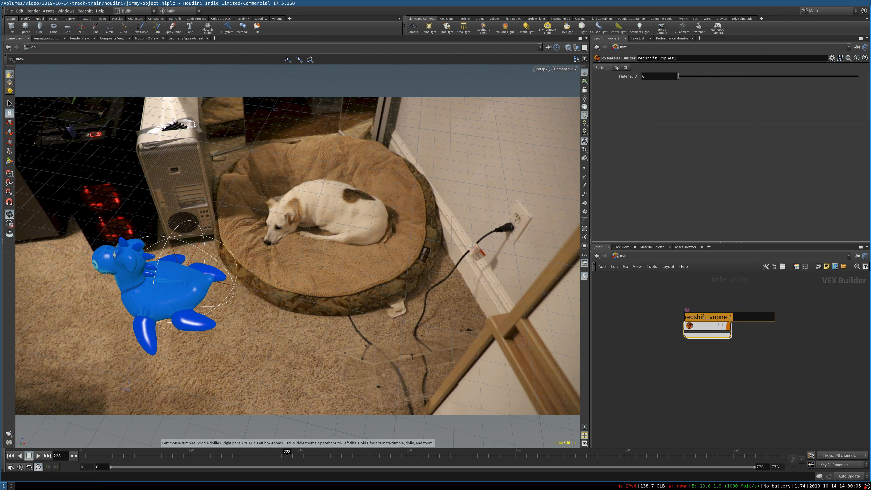
type("rubber")
key("Return")
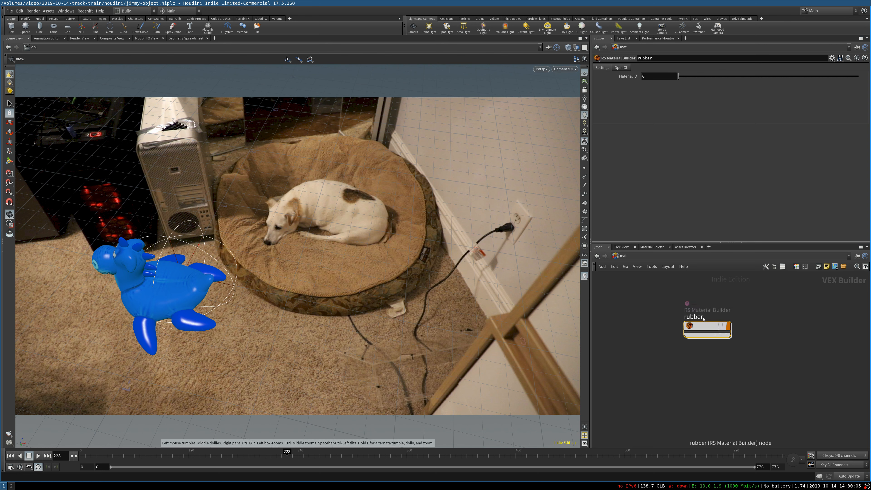
Add a second RS Material Builder node below the rubber material in the mat network.
left_click(713, 362)
key("Tab")
type("rsmat")
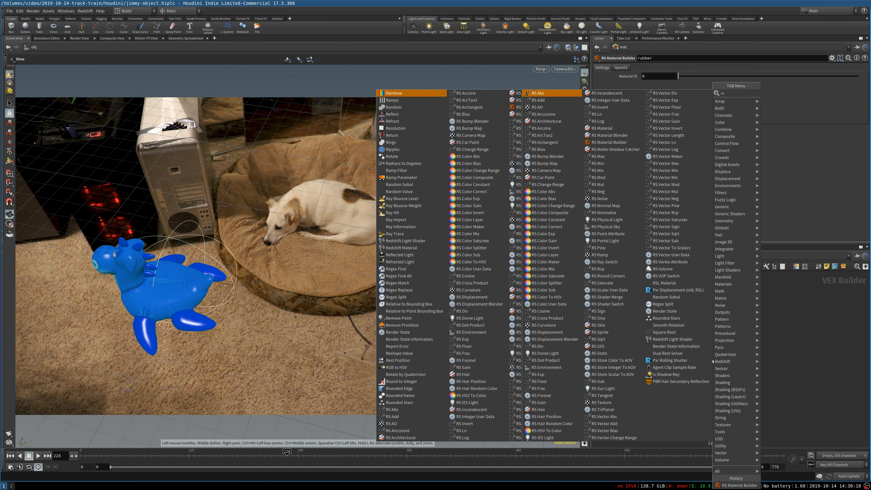
key("Down")
key("Down")
key("Down")
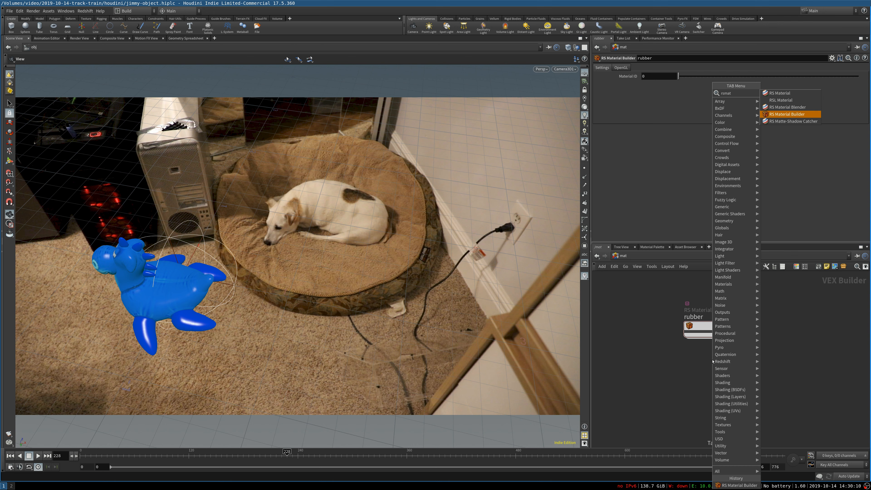
key("Return")
left_click(703, 364)
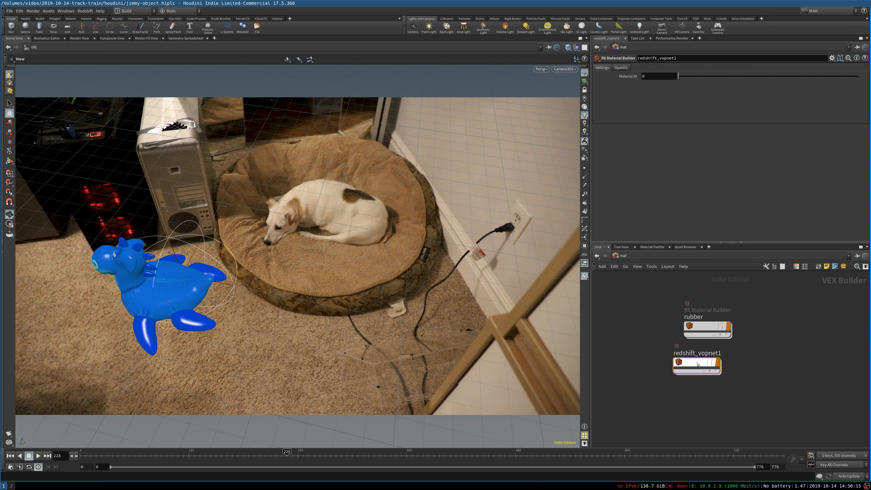
Rename the second RS Material Builder node to shadow.
double_click(709, 358)
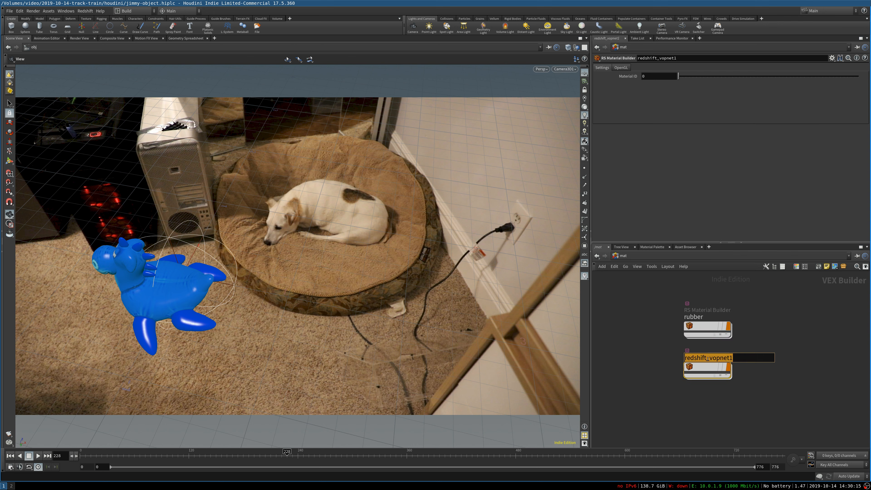
type("shadow")
key("Return")
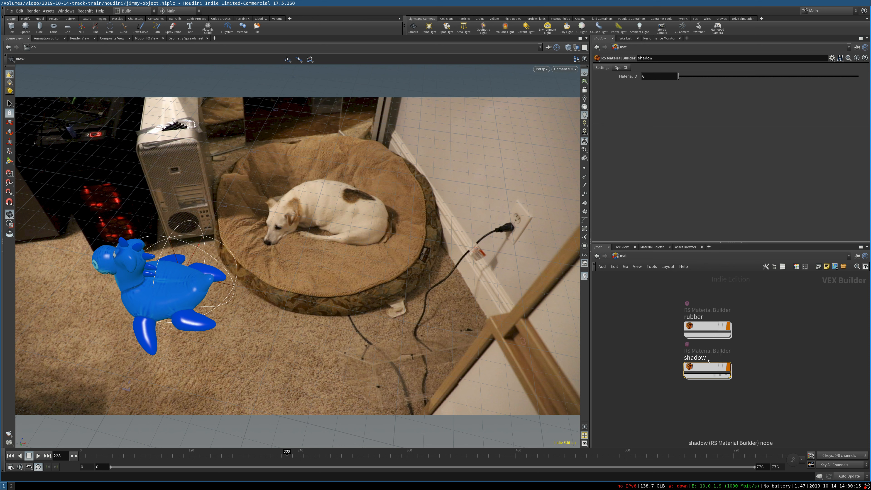
Open the rubber material builder and move the redshift_material1 node to the right to make room.
double_click(704, 326)
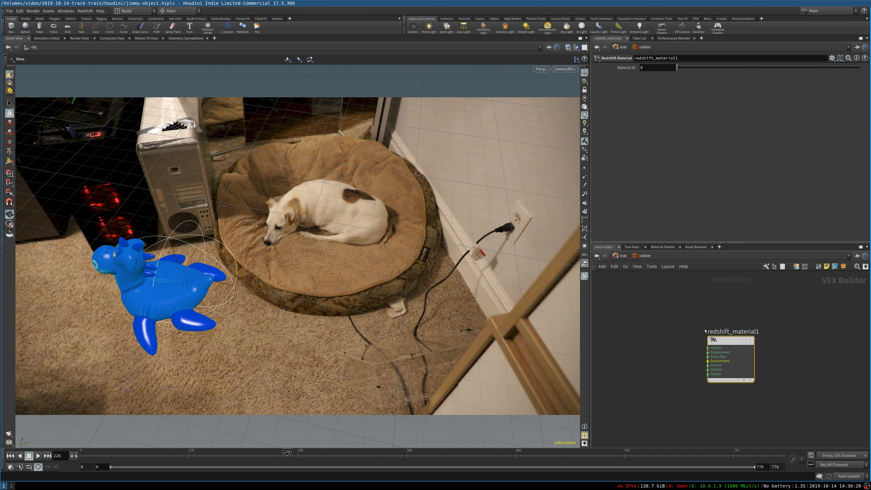
left_click_drag(737, 339, 815, 333)
left_click(743, 346)
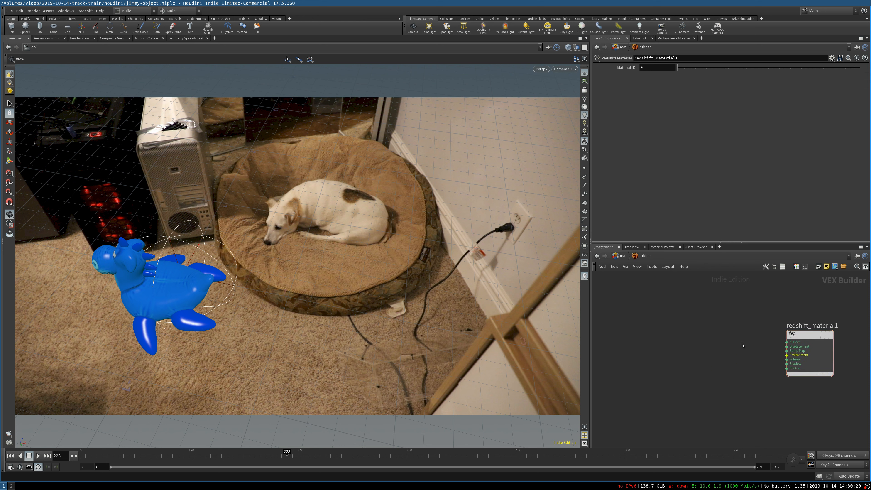
Add an RS Material node left of redshift_material1 and connect its outColor output to the Surface input.
key("Tab")
type("rs")
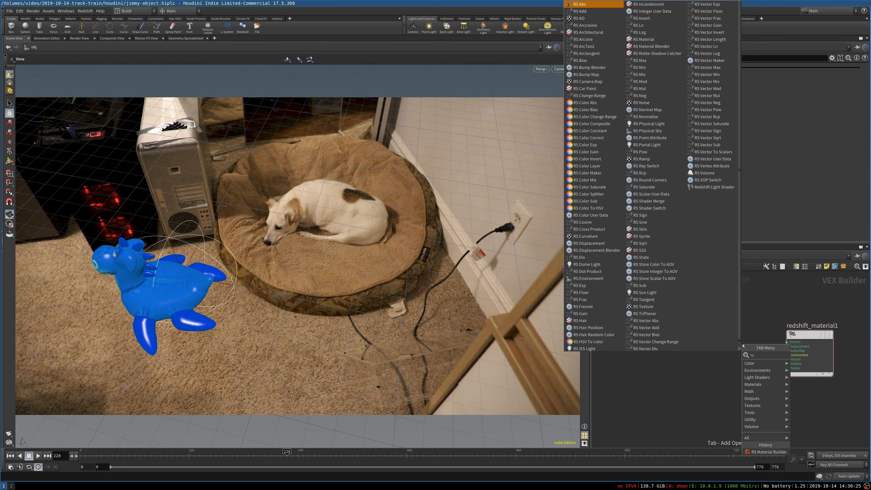
type(" mater")
key("Return")
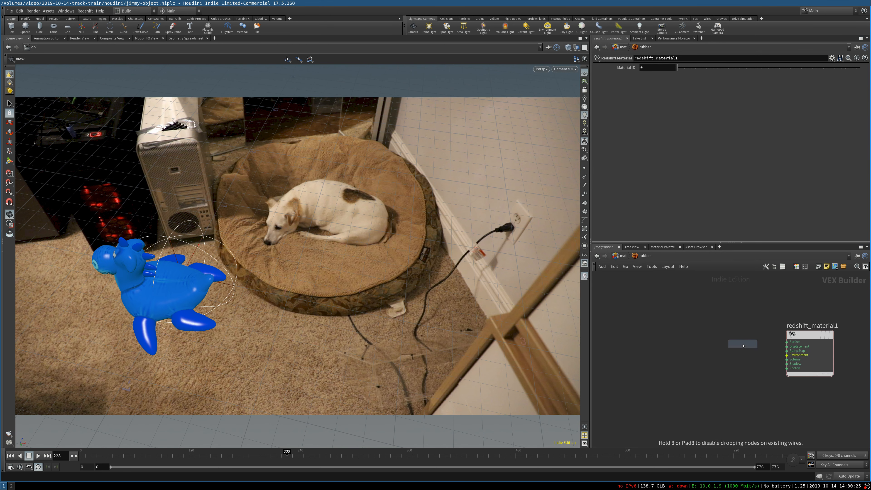
left_click(743, 346)
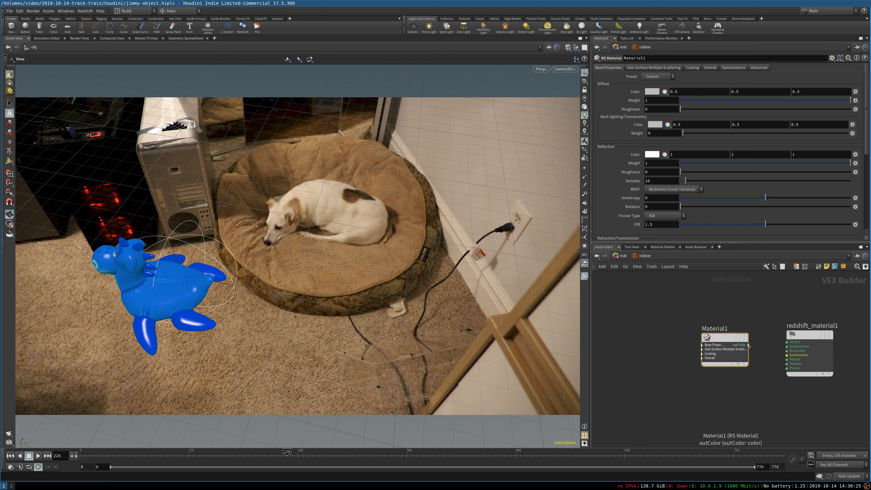
left_click(747, 345)
left_click(787, 342)
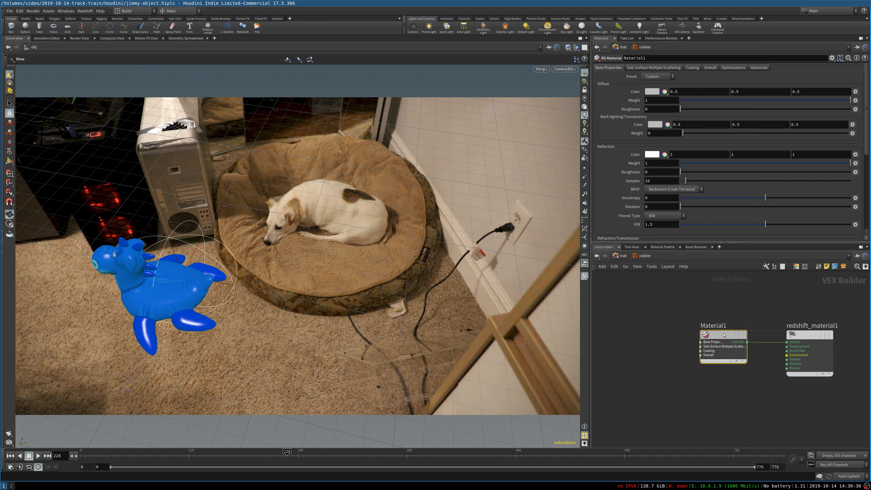
left_click_drag(725, 335, 718, 332)
Give Material1 the Plastic preset and a blue diffuse color of 0.1425, 0.1425, 0.5, and return to the mat network.
left_click(652, 76)
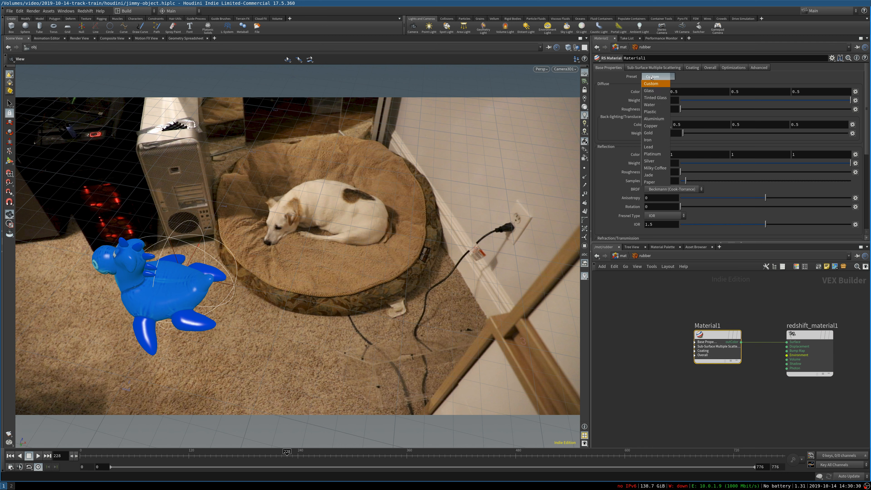
left_click(653, 112)
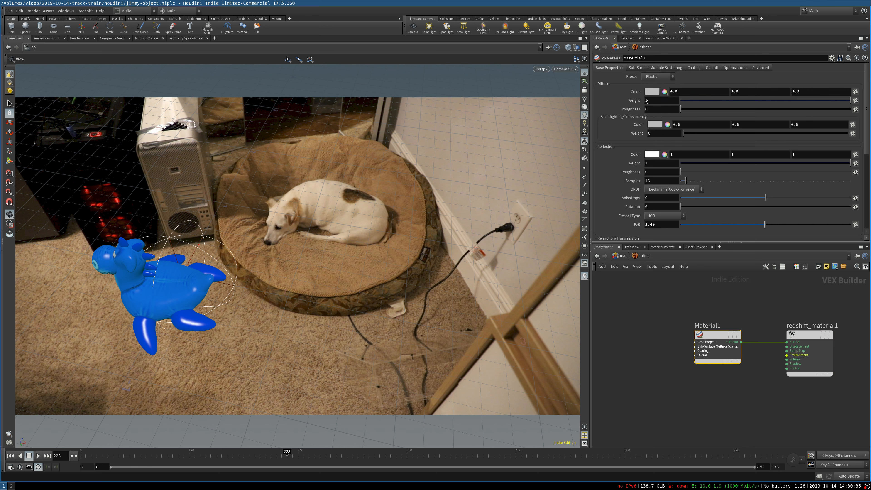
left_click(652, 92)
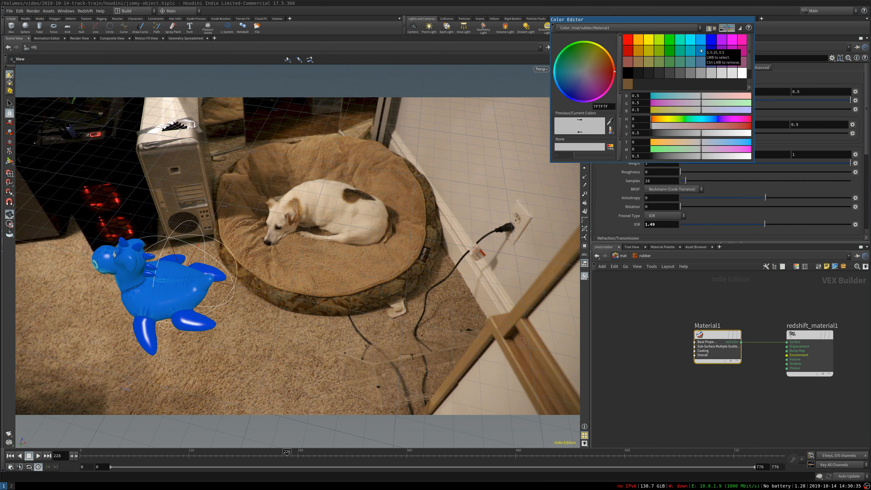
left_click(702, 62)
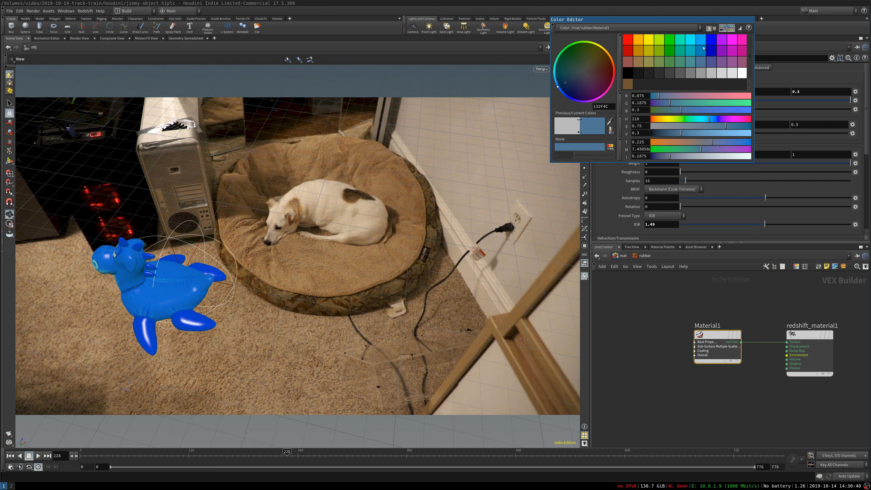
left_click(711, 50)
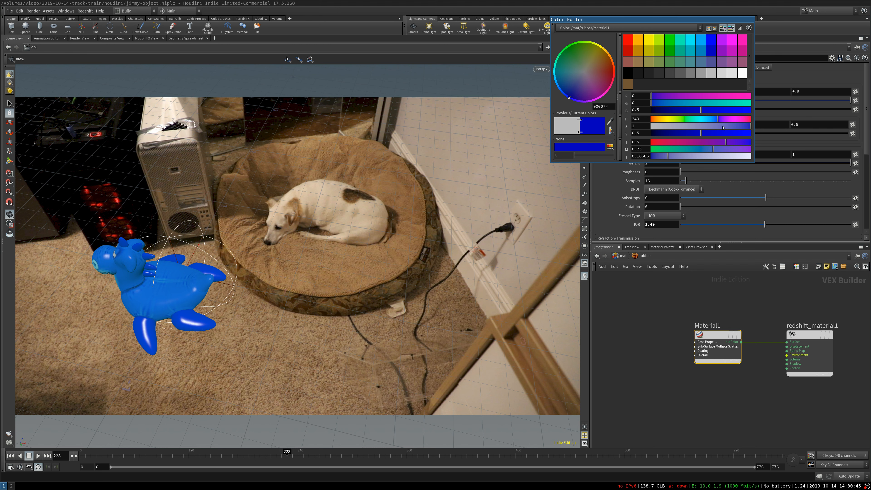
left_click_drag(722, 126, 722, 128)
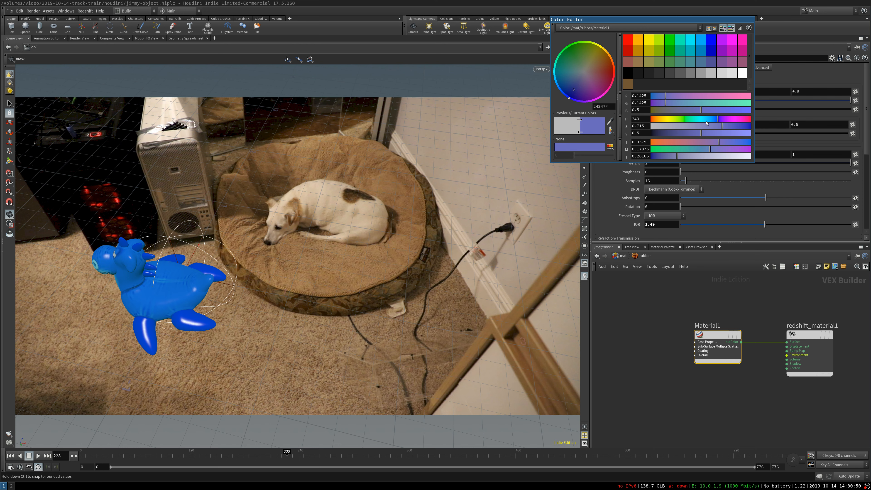
key("super+shift+q")
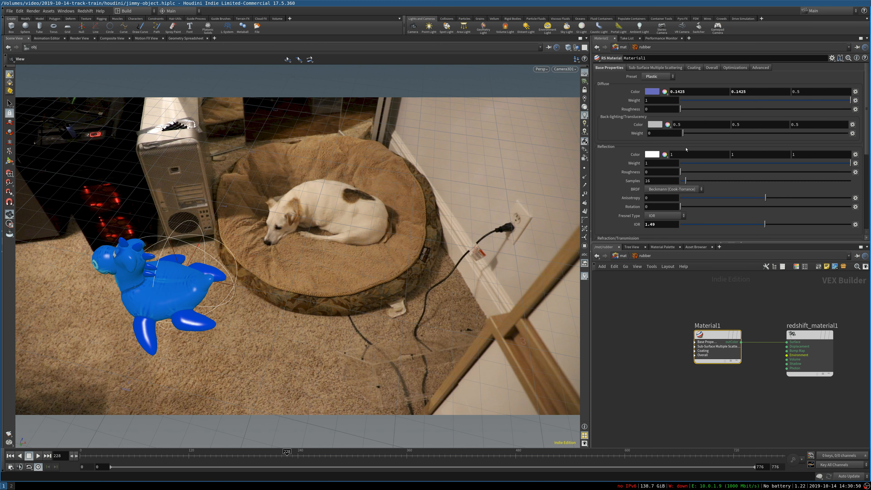
left_click(624, 256)
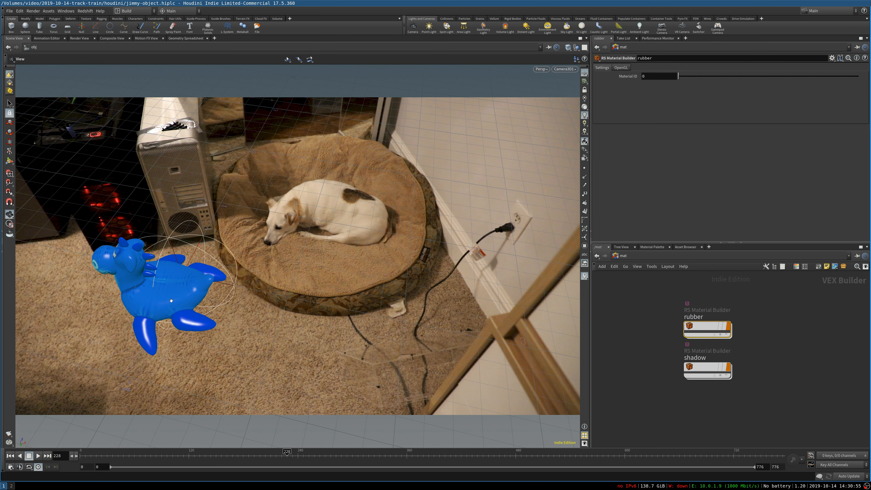
Open the testgeometry_rubbertoy1 network at object level and inspect its primitive attributes in the Geometry Spreadsheet.
left_click(79, 38)
left_click(623, 256)
left_click(627, 286)
double_click(689, 319)
left_click(185, 39)
left_click(198, 59)
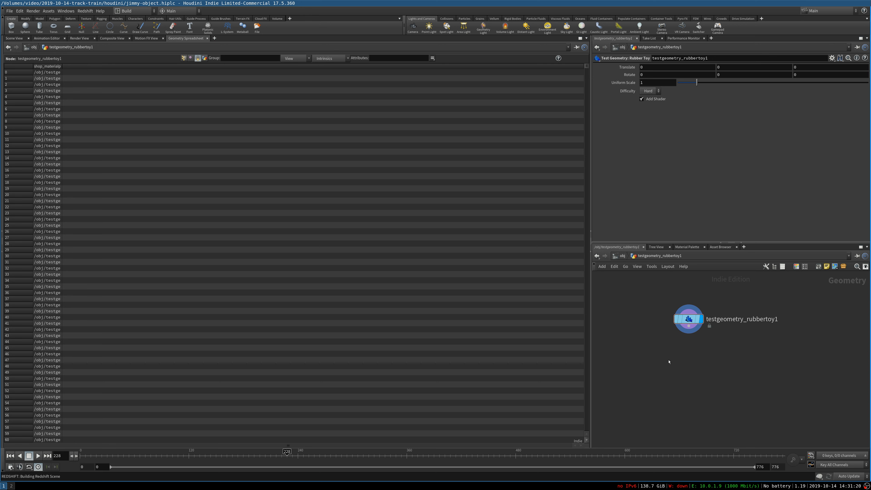
Add an Attribute Delete node below testgeometry_rubbertoy1, connect it to the toy's output, and make it the displayed node.
key("Tab")
type("attribdel")
key("Return")
left_click(689, 348)
left_click_drag(689, 326, 689, 340)
left_click(703, 334)
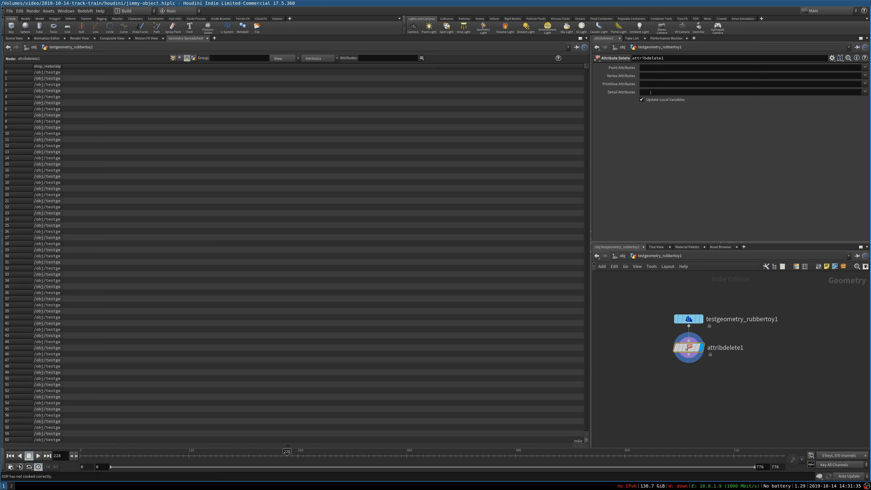
Delete the shop_materialpath primitive attribute with attribdelete1, check the point attributes, and re-render the toy.
left_click(651, 84)
type("s")
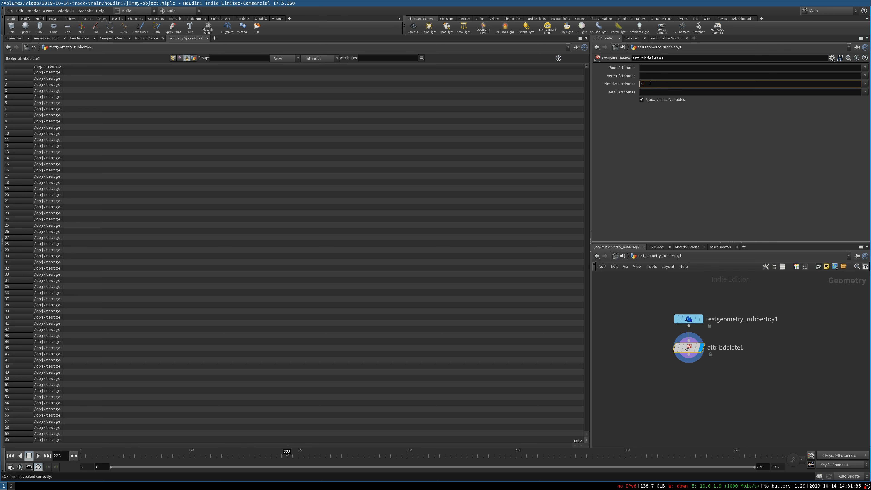
type("hop_materialpath")
key("Return")
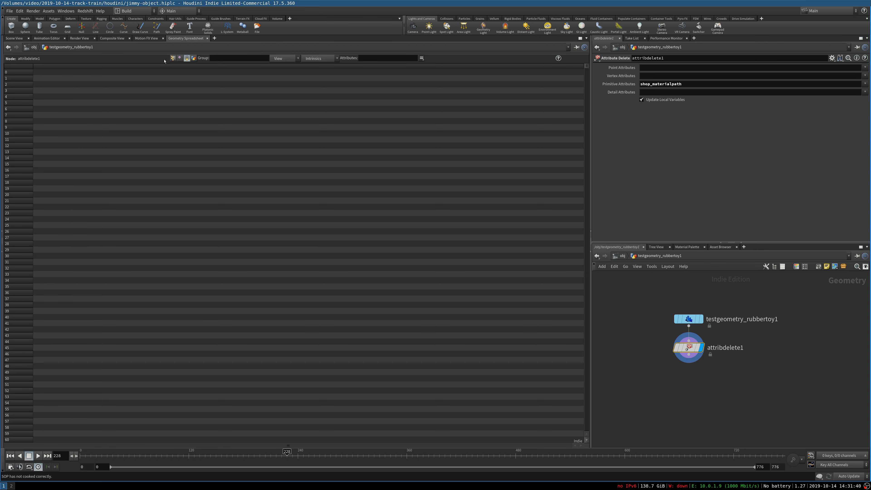
left_click(173, 58)
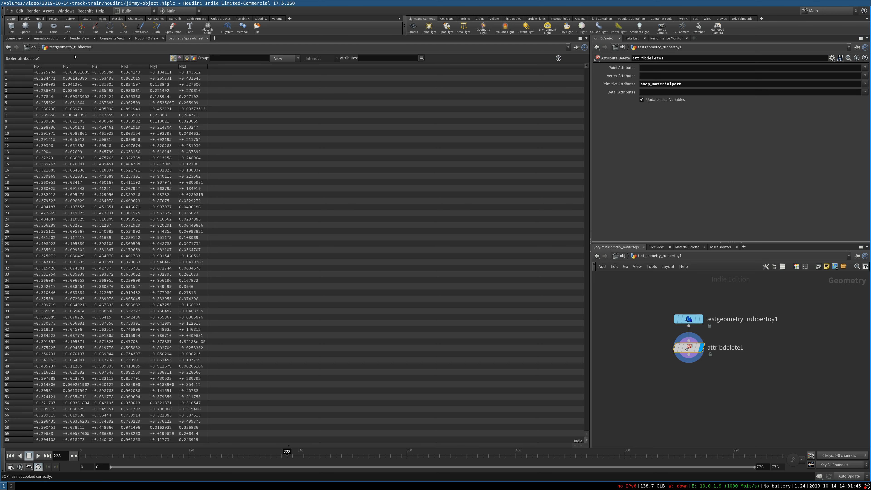
left_click(76, 39)
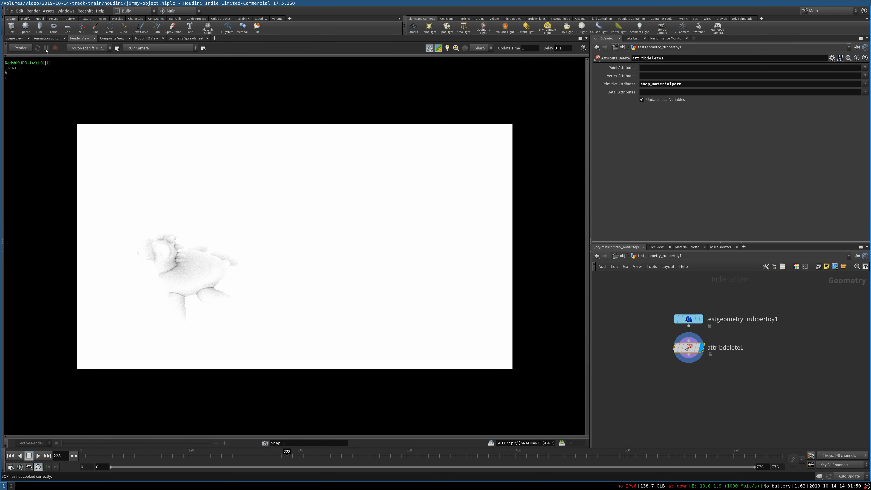
left_click(20, 47)
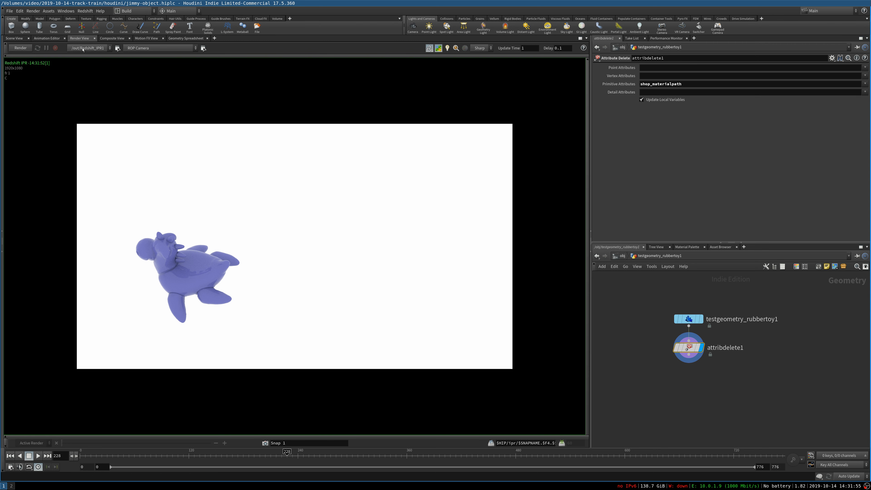
Move the jimmy_track_a_fbx node further left in the obj network, and open the rubber material builder in mat.
left_click(621, 256)
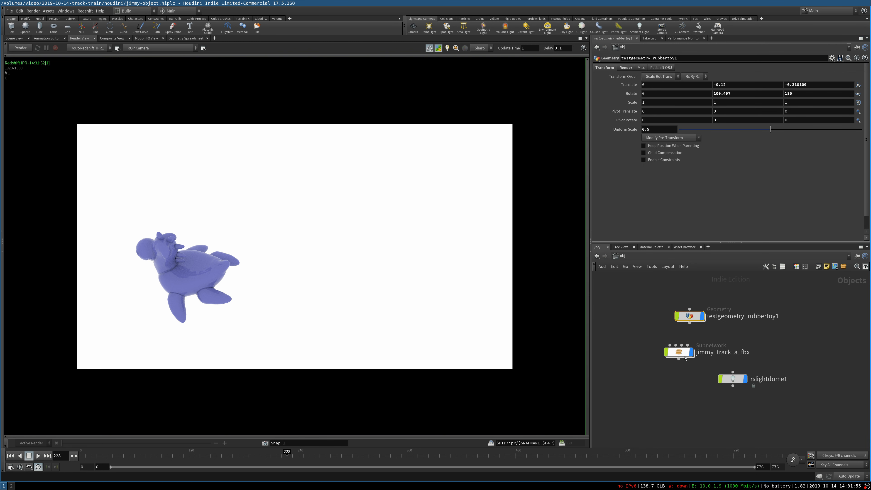
mouse_move(697, 327)
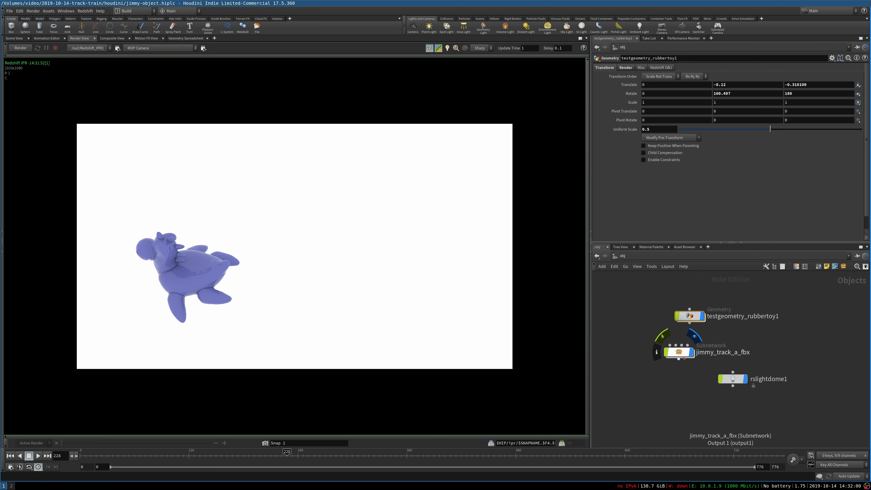
left_click_drag(679, 352, 661, 356)
left_click(615, 259)
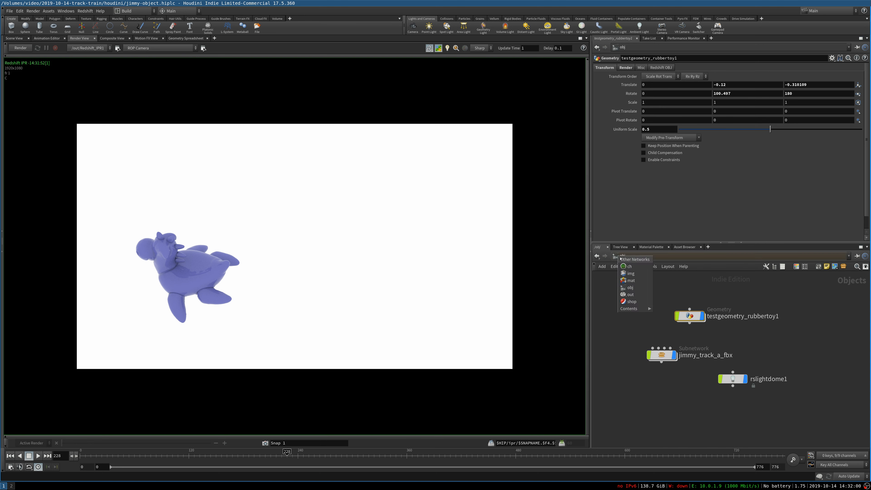
left_click(631, 280)
double_click(703, 326)
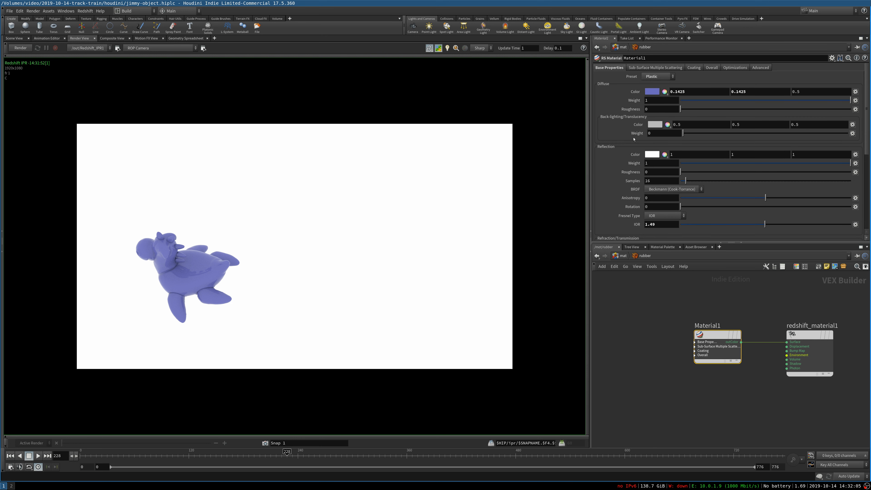
Set both the diffuse roughness and the reflection roughness of Material1 to 0.25.
left_click(653, 109)
type(".25")
key("Return")
left_click(653, 172)
type(".25")
key("Return")
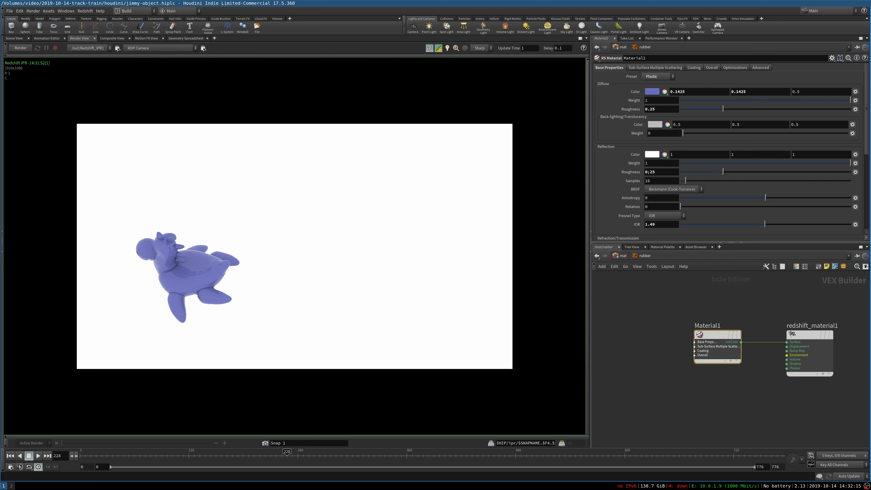
Test-render the toy while adjusting Material1 to a diffuse roughness of about 0.377 and a reflection roughness of about 0.46.
left_click(28, 49)
left_click(816, 110)
left_click(22, 48)
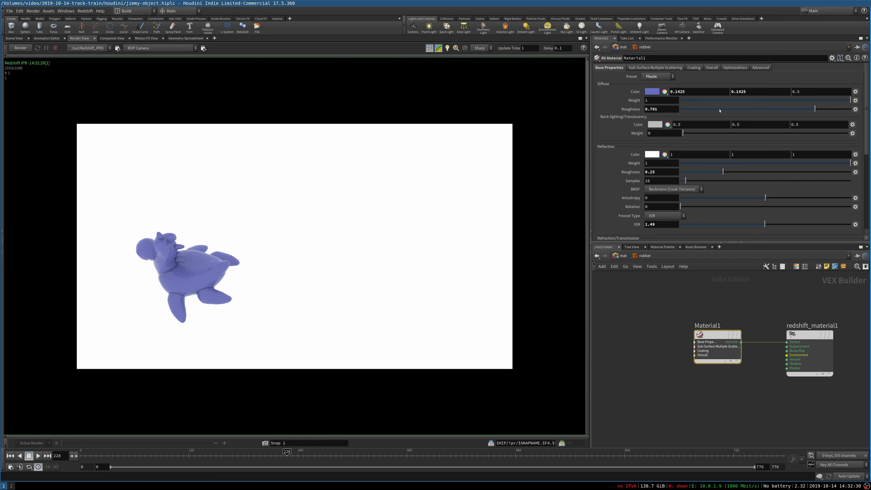
left_click_drag(716, 109, 744, 112)
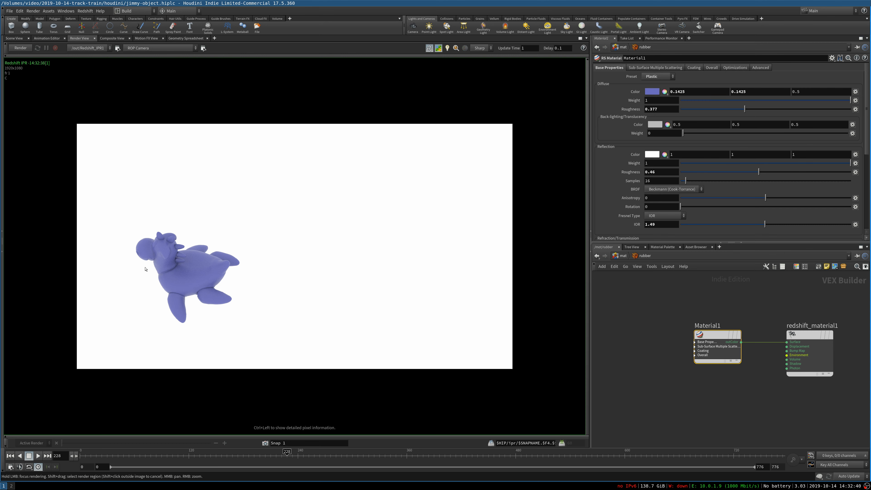
Show the scene view, open the shadow material builder, and move its redshift_material1 node to the right.
left_click(15, 38)
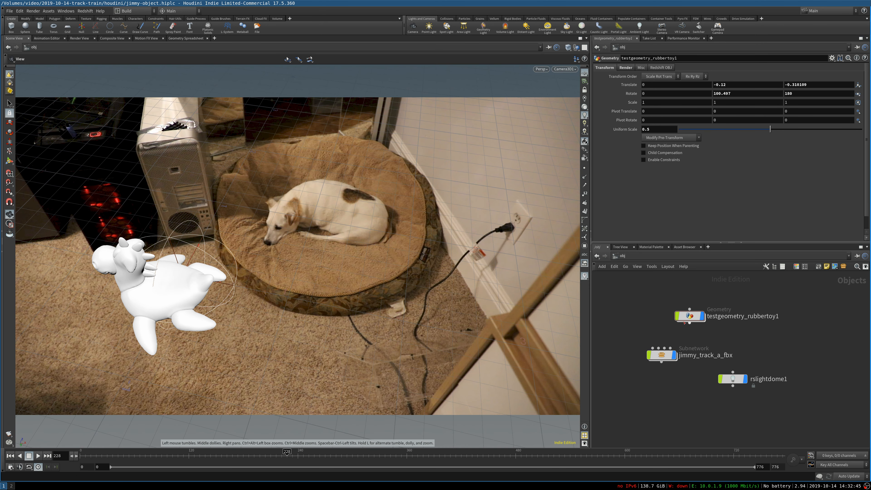
left_click(626, 266)
left_click(631, 282)
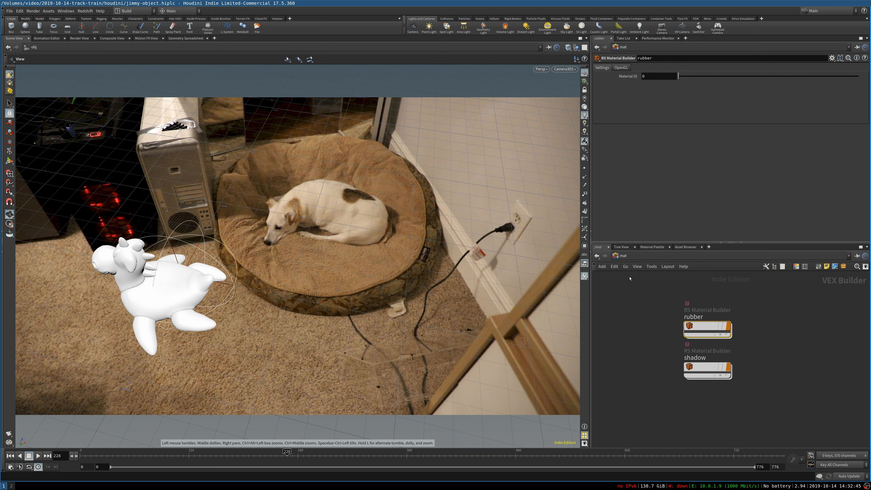
double_click(702, 372)
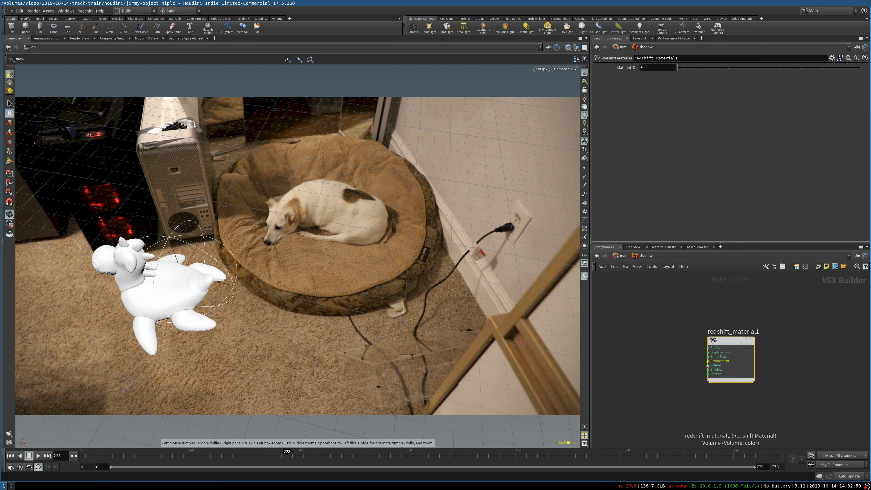
left_click_drag(725, 343, 772, 341)
Add an RS Matte-Shadow Catcher node left of redshift_material1, connect its output to the Surface input, and line the nodes up.
left_click(664, 339)
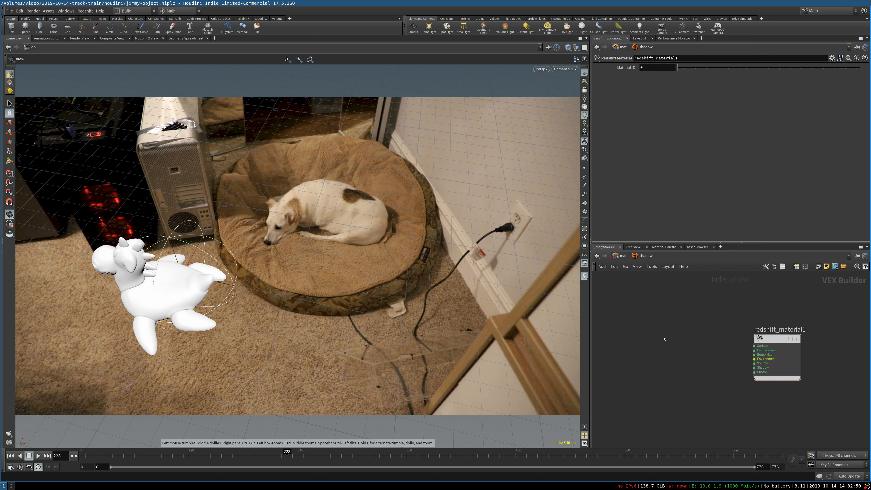
key("Tab")
type("sha")
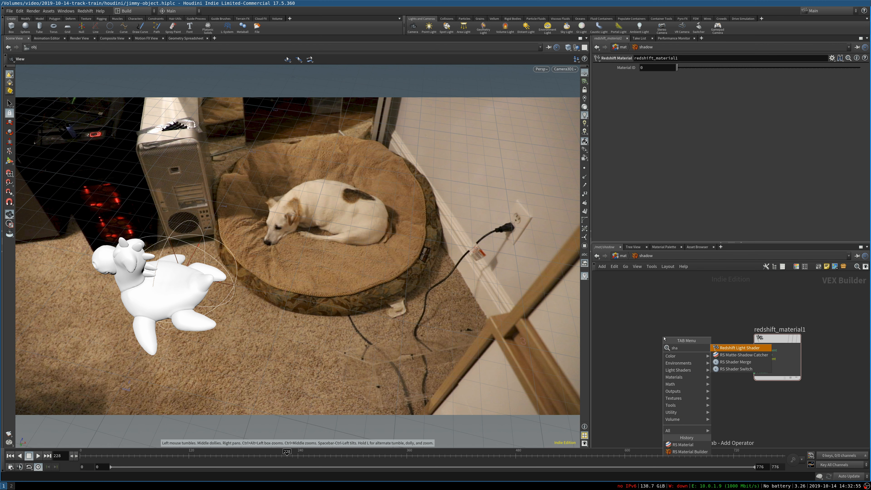
key("Down")
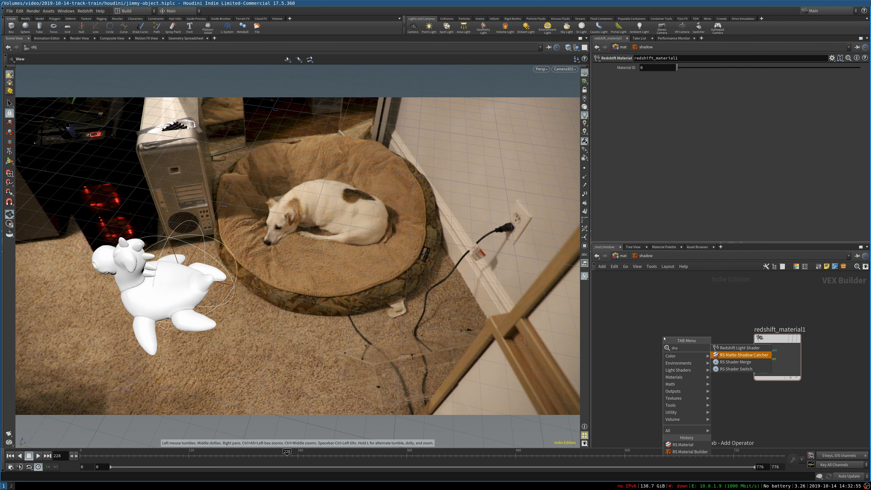
key("Return")
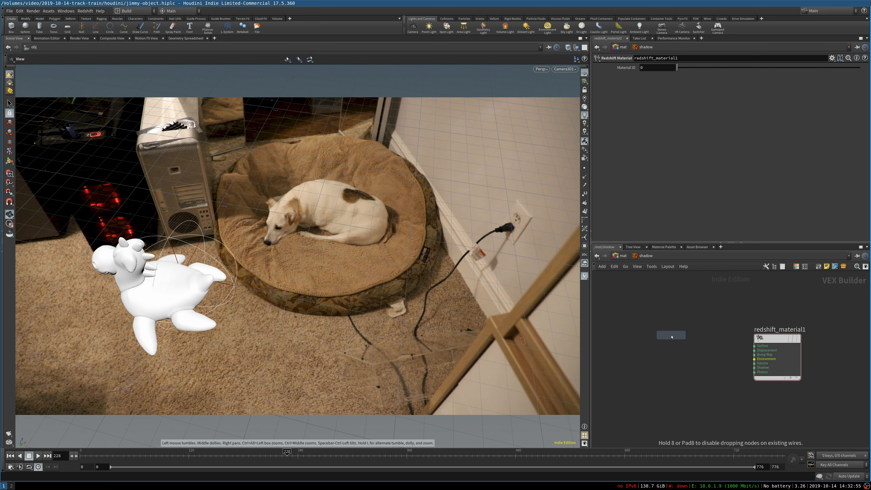
left_click(691, 345)
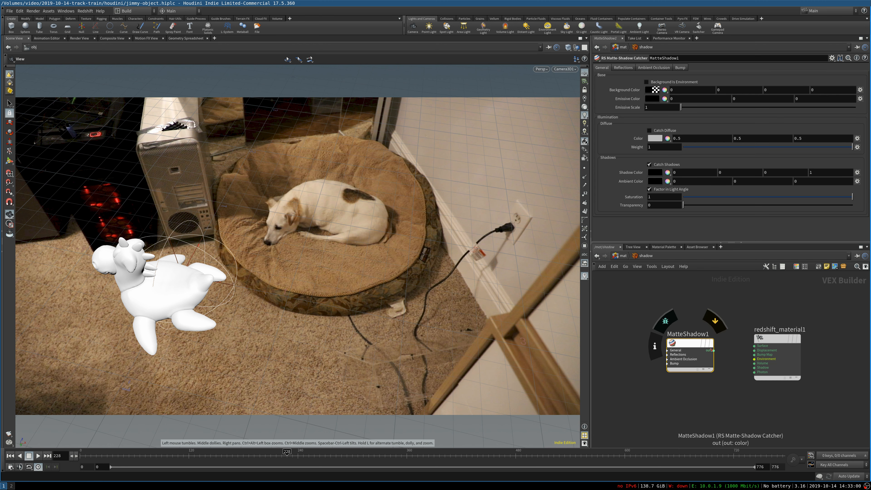
left_click_drag(714, 352, 754, 346)
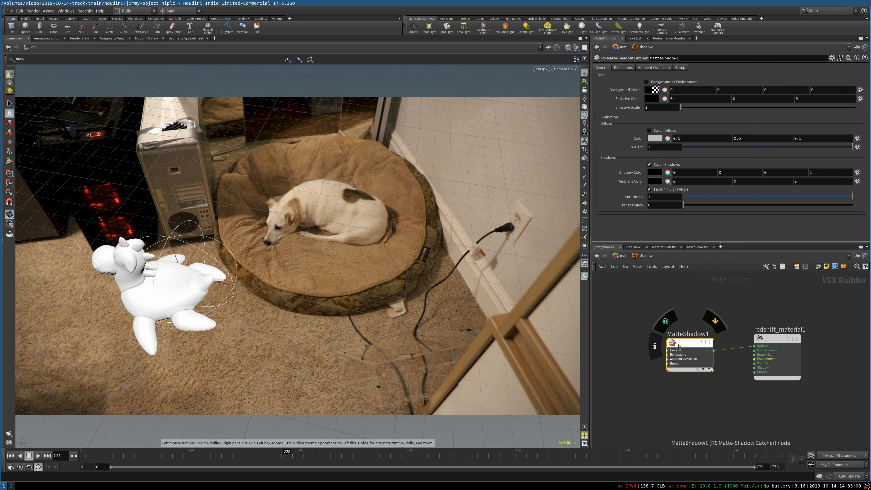
left_click_drag(683, 344, 688, 341)
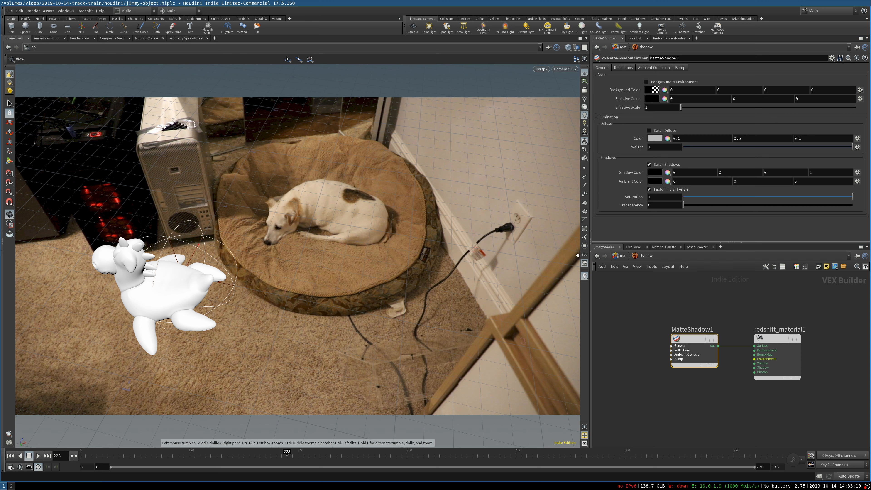
Return to the obj network, open the jimmy_track_a_fbx subnetwork, and select the GroundPlane object.
left_click(622, 256)
left_click(623, 256)
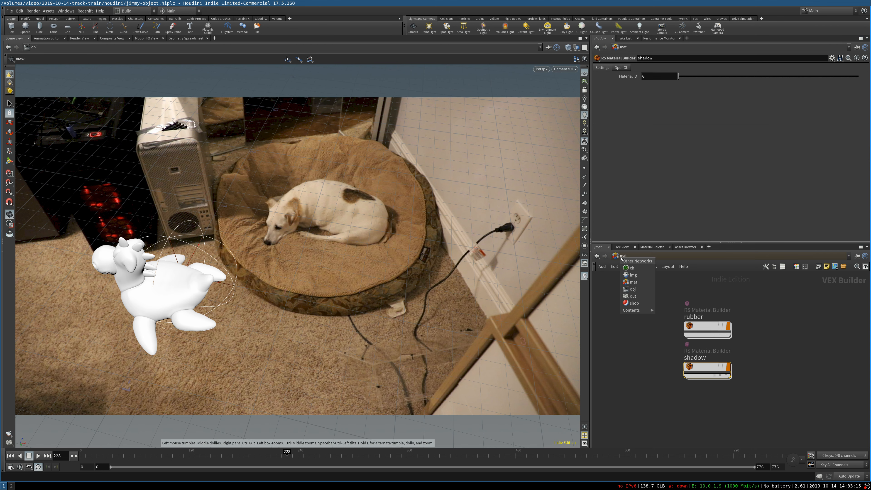
left_click(633, 289)
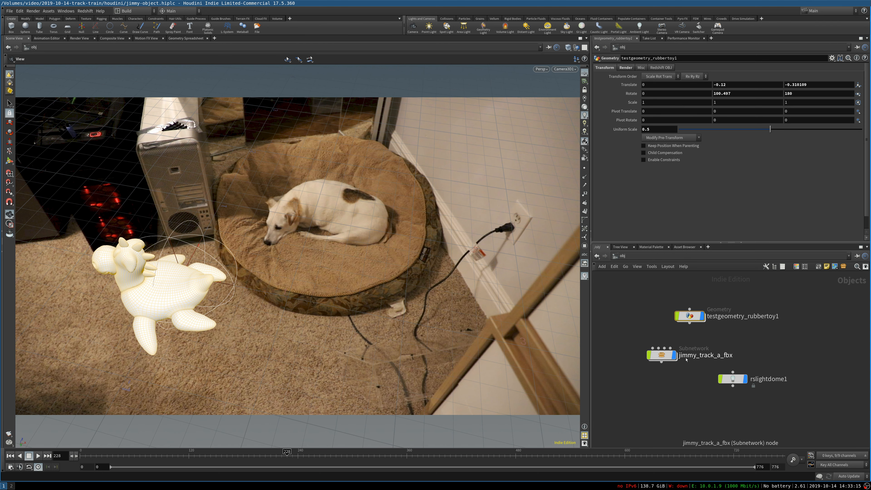
double_click(669, 357)
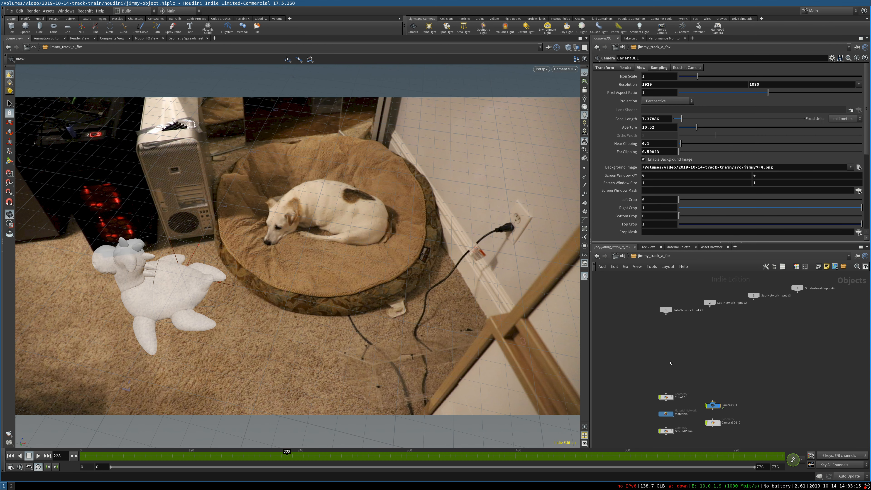
left_click(666, 432)
left_click(665, 432)
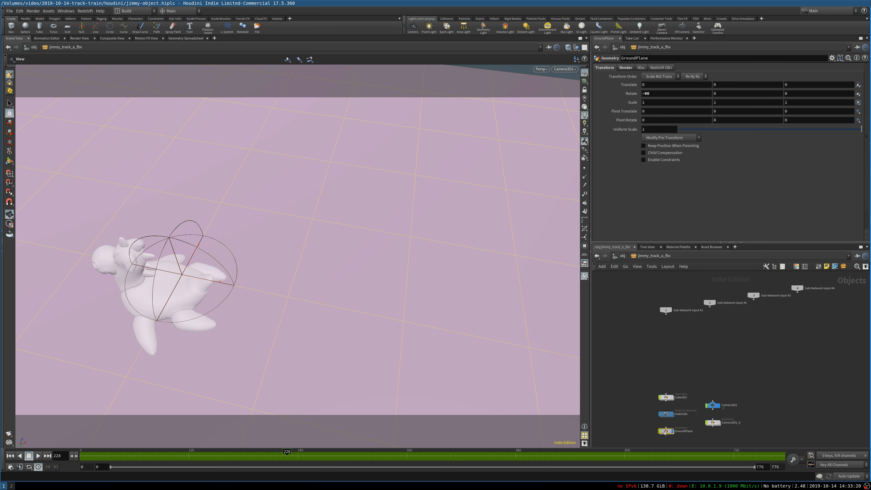
Assign the /mat/shadow material to GroundPlane as its render material.
left_click(631, 67)
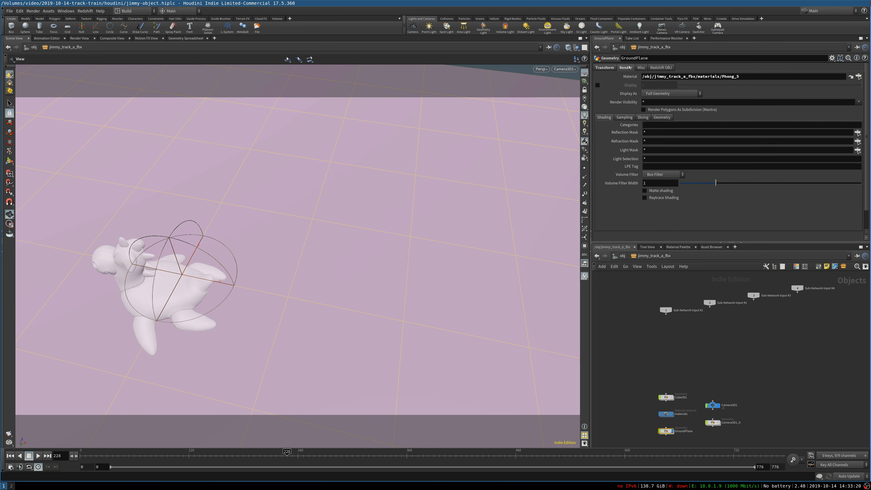
left_click(859, 76)
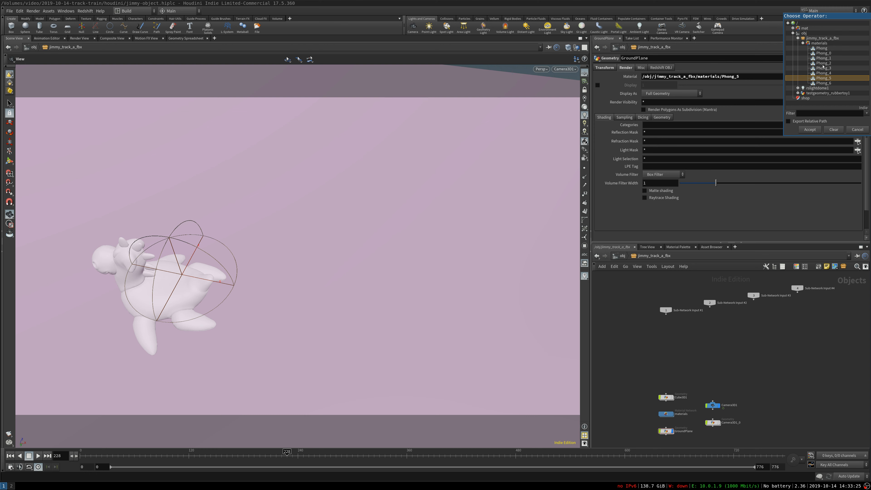
left_click(798, 39)
left_click(796, 28)
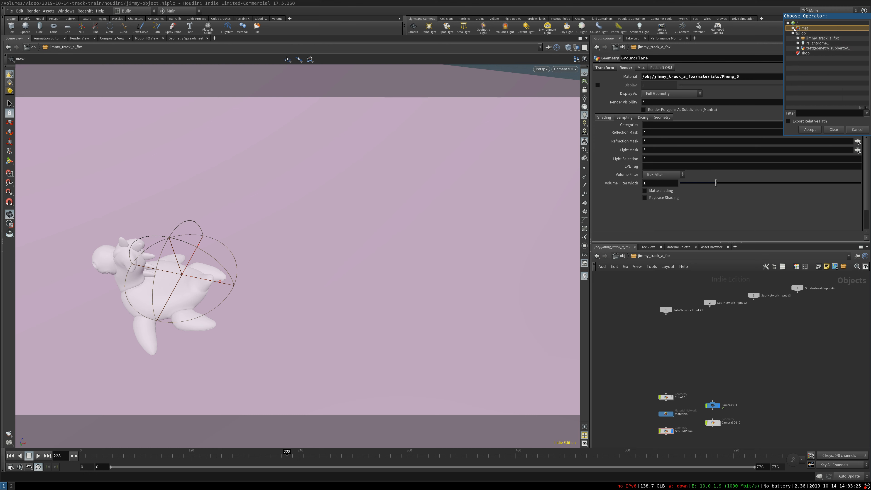
left_click(793, 29)
left_click(815, 38)
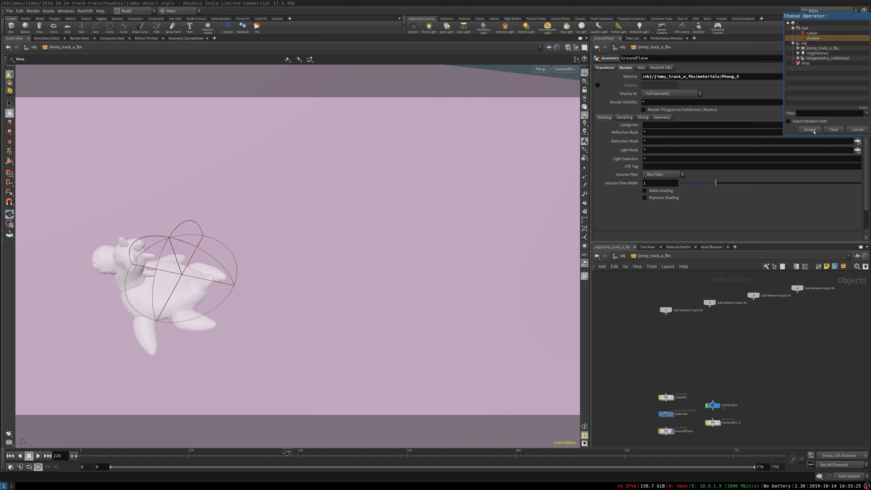
left_click(814, 131)
Test-render the scene with the shadow-catching ground plane, stop the render, and return to the scene view.
left_click(82, 38)
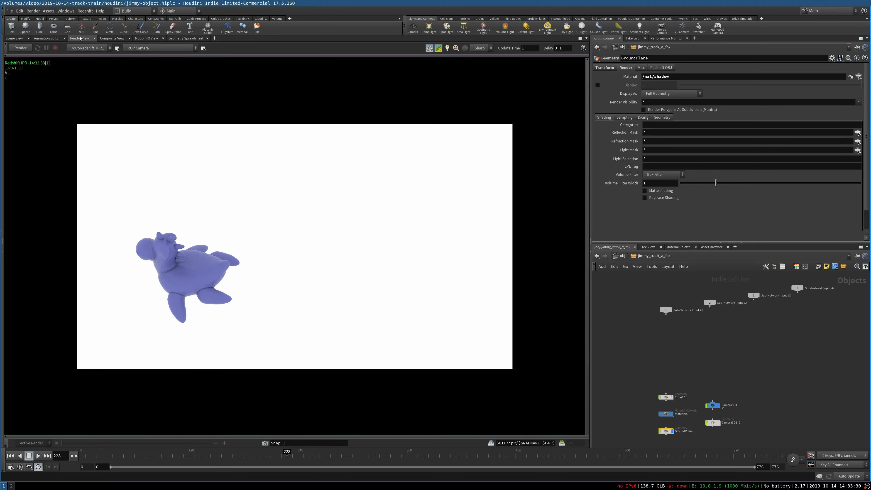
left_click(20, 48)
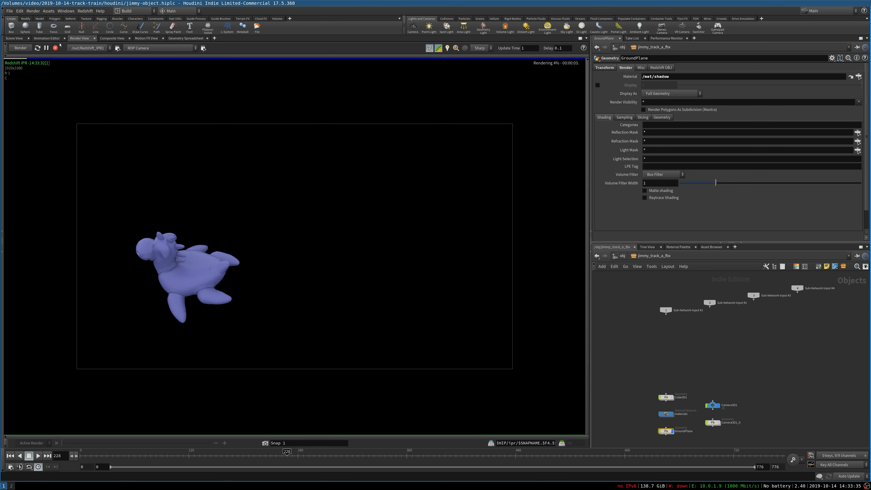
left_click(55, 48)
left_click(18, 38)
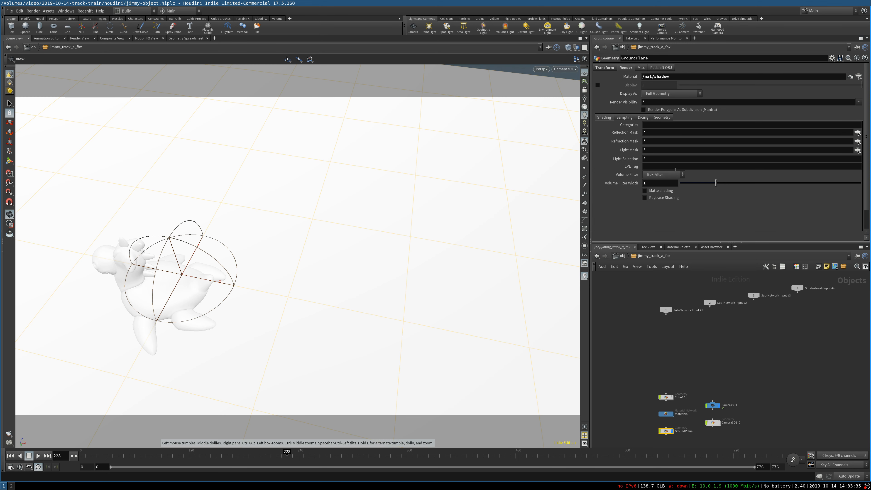
Change GroundPlane's render material to the imported /obj/jimmy_track_a_fbx/materials/Phong.
left_click(859, 77)
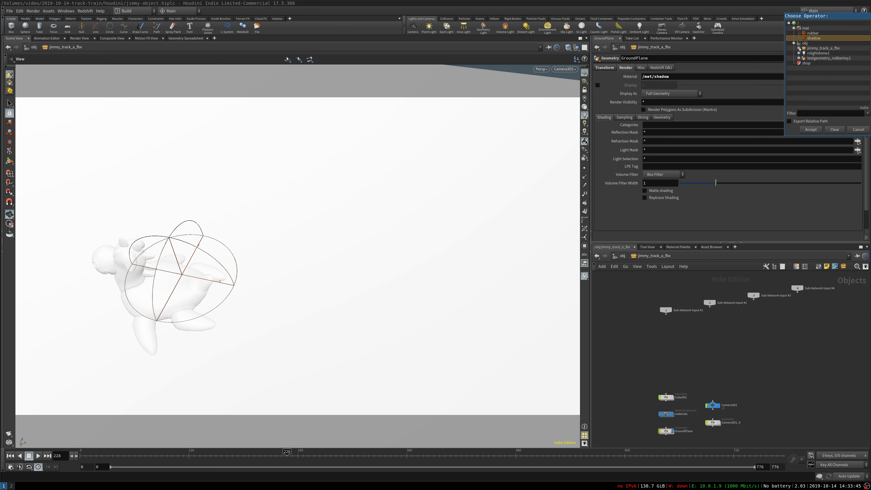
left_click(799, 49)
left_click(821, 58)
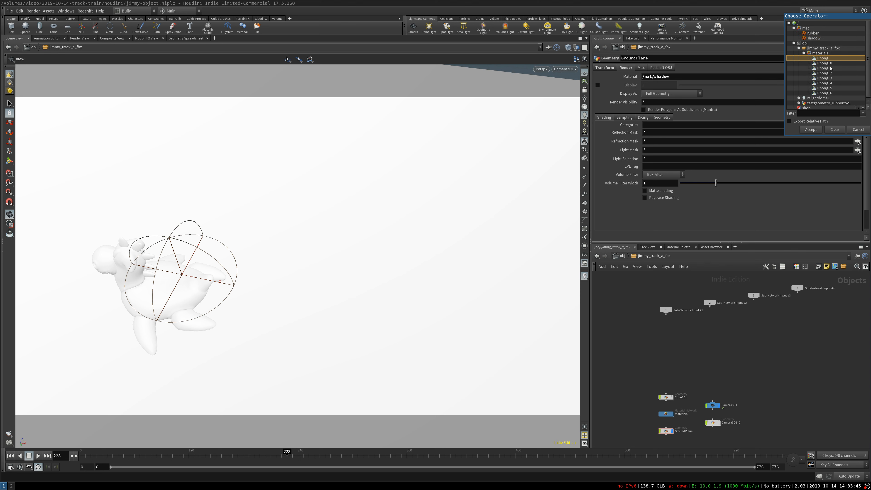
left_click(810, 130)
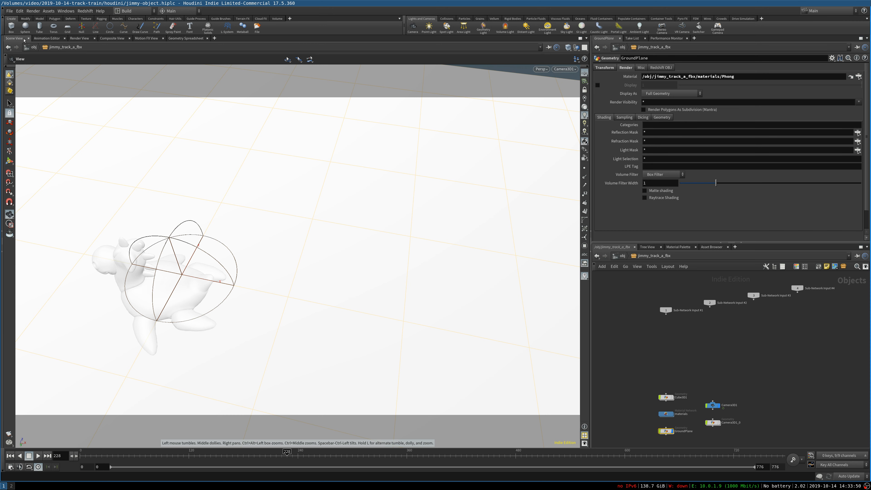
Test-render the scene with the Phong ground plane, stop the render, and return to the scene view.
left_click(78, 39)
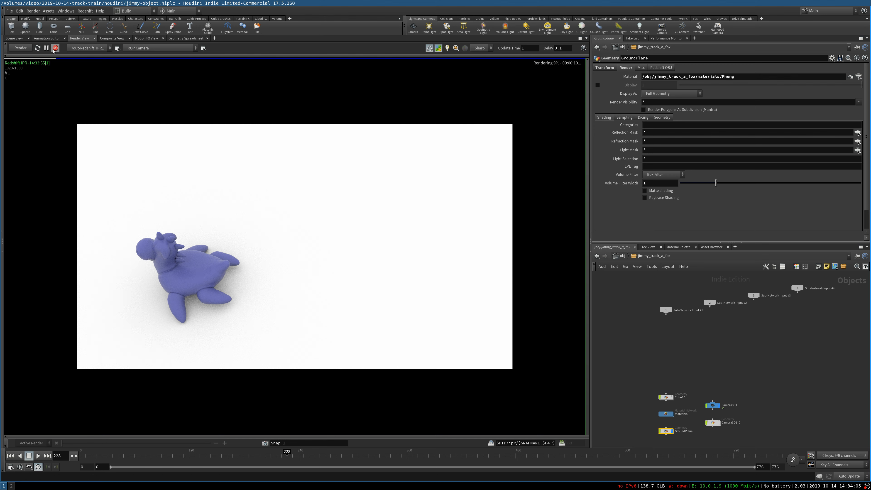
left_click(55, 48)
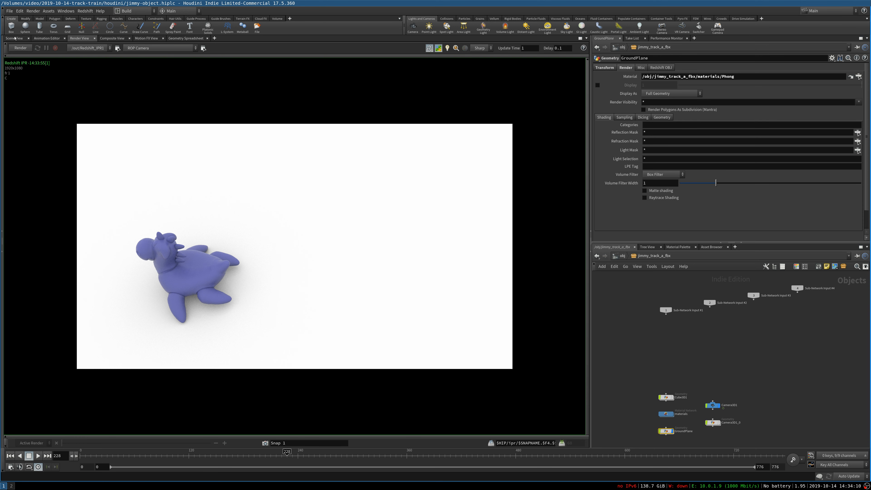
left_click(15, 38)
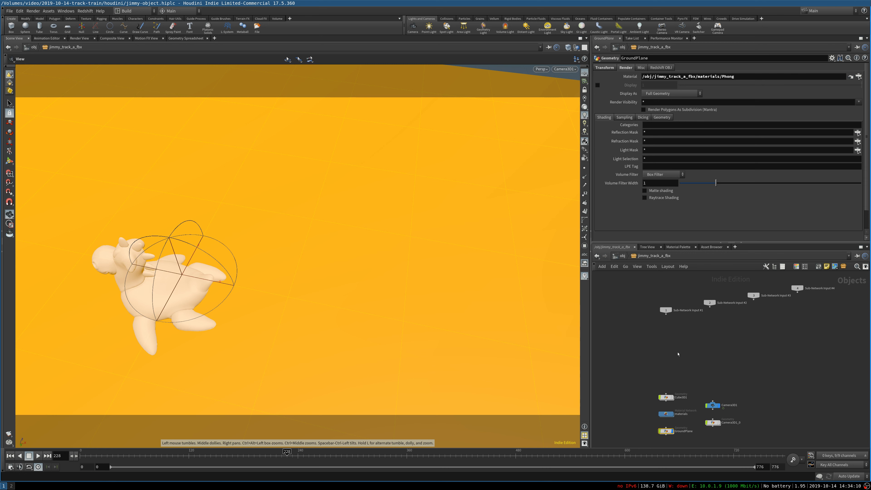
Try the imported Phong_3 and Phong_6 materials on GroundPlane.
left_click(678, 354)
left_click(858, 76)
left_click(833, 78)
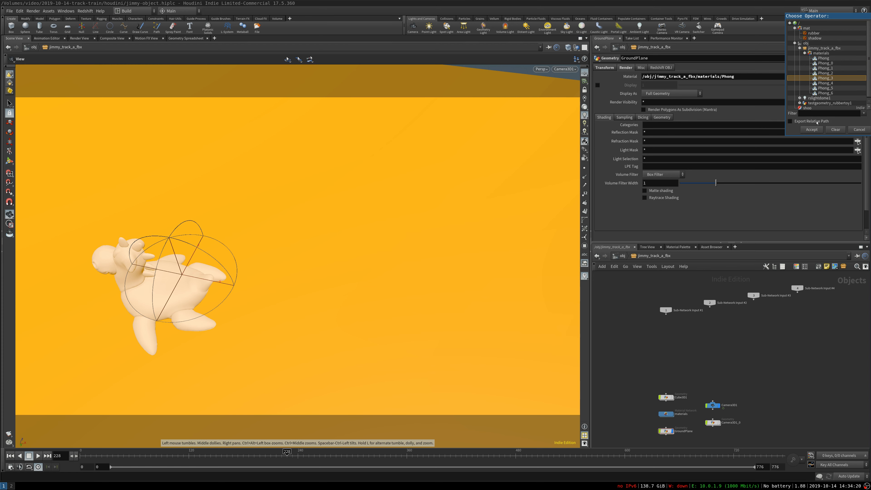
left_click(812, 129)
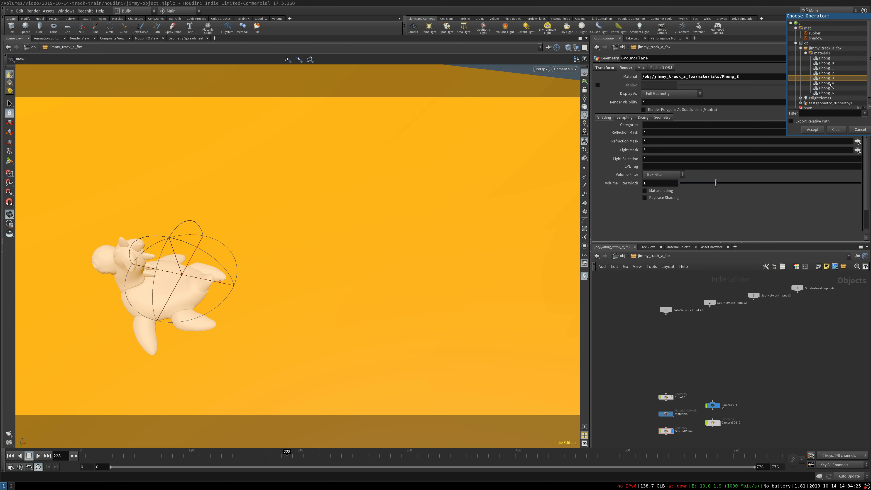
left_click(830, 83)
left_click(813, 129)
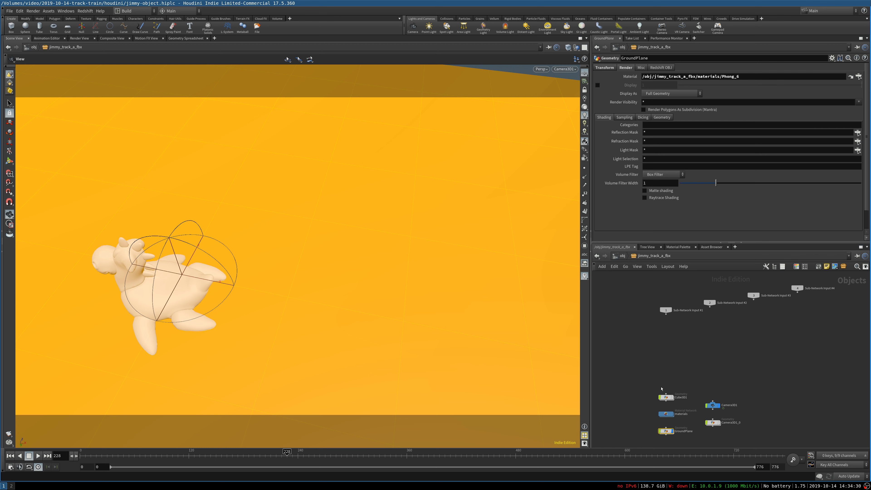
Reselect GroundPlane and assign /obj/jimmy_track_a_fbx/materials/Phong_0 as its render material.
left_click(666, 414)
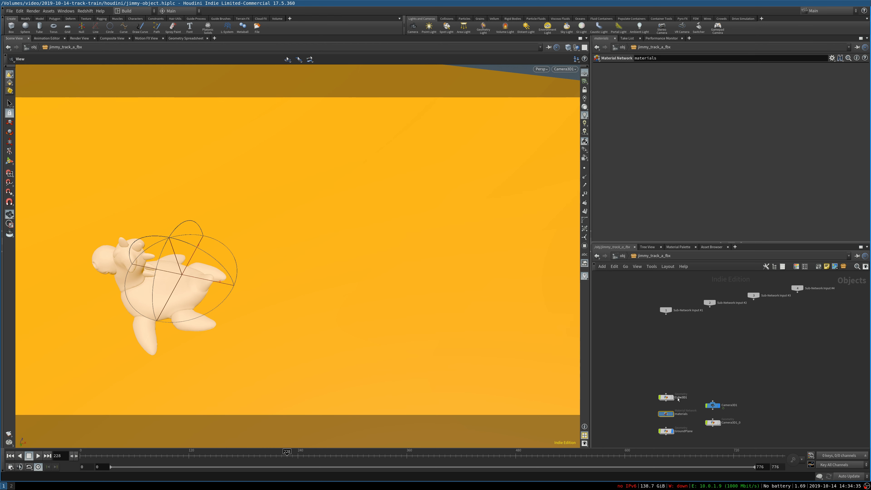
left_click(666, 431)
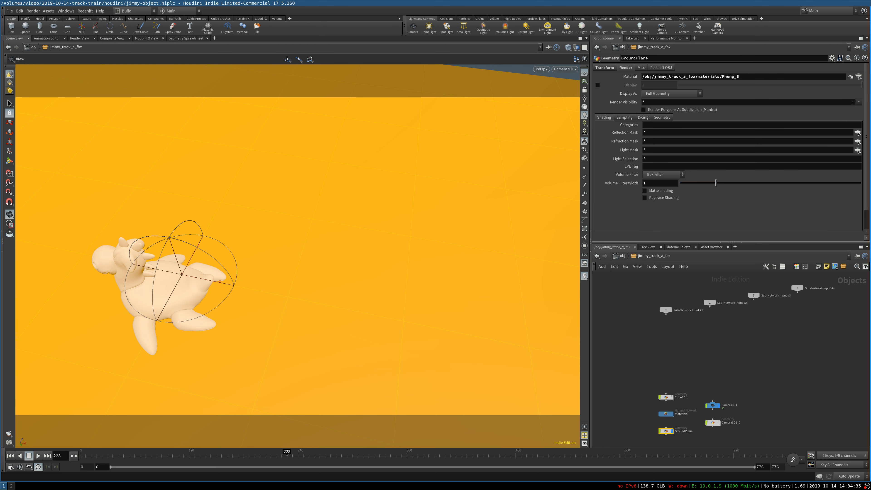
left_click(859, 76)
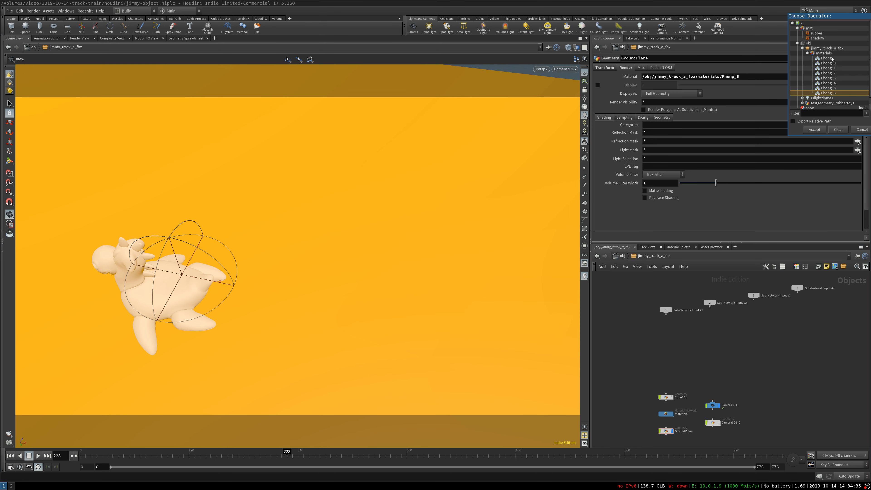
left_click(828, 64)
left_click(814, 129)
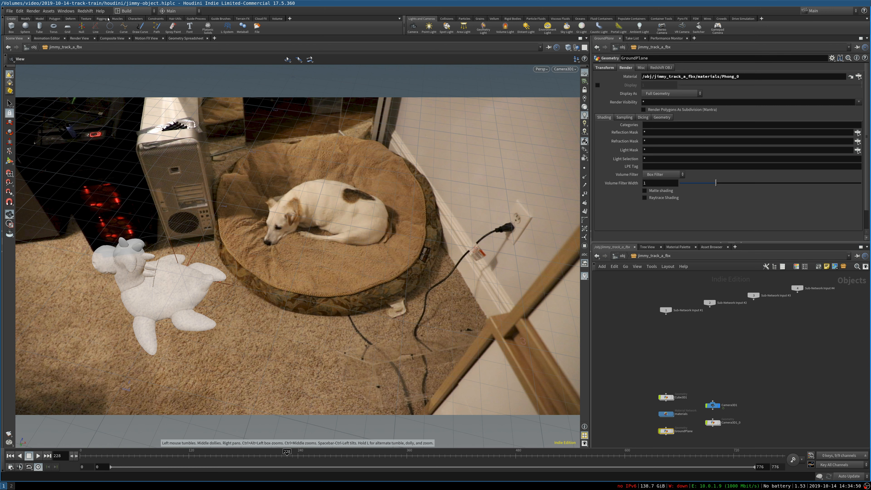
Add a Redshift area light to the scene, go up to the obj network, and place its node right of jimmy_track_a_fbx.
left_click(85, 11)
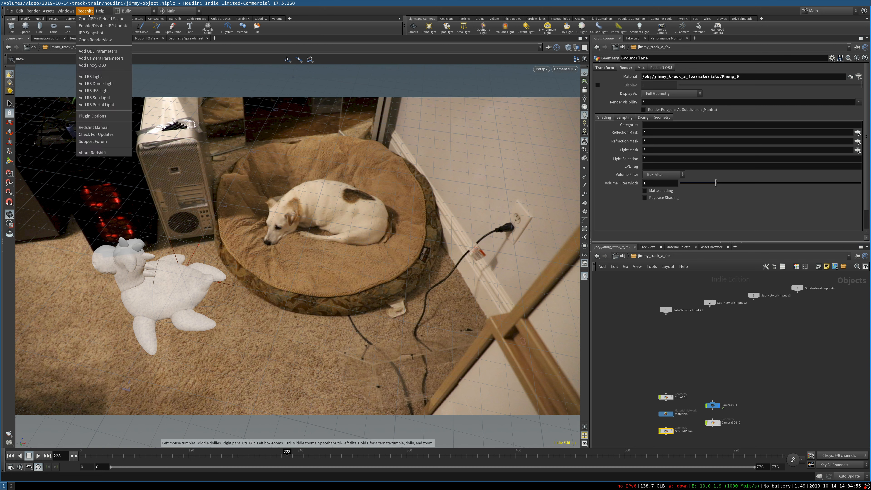
left_click(88, 84)
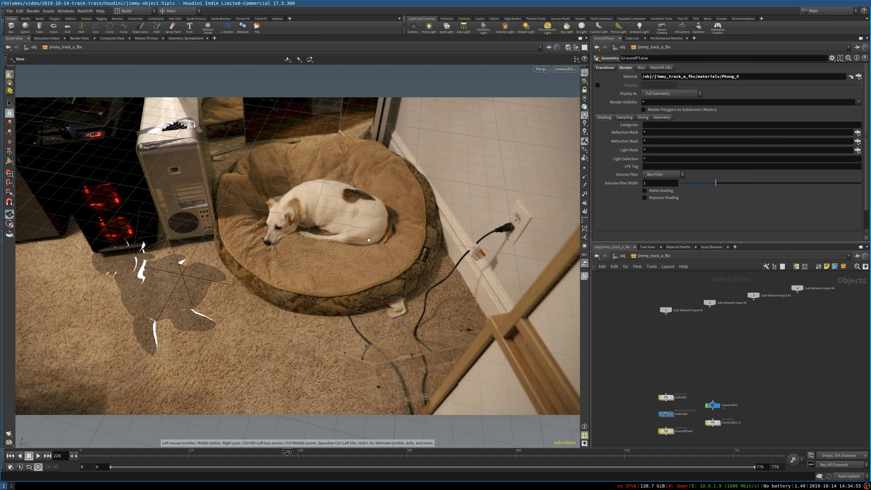
key("Return")
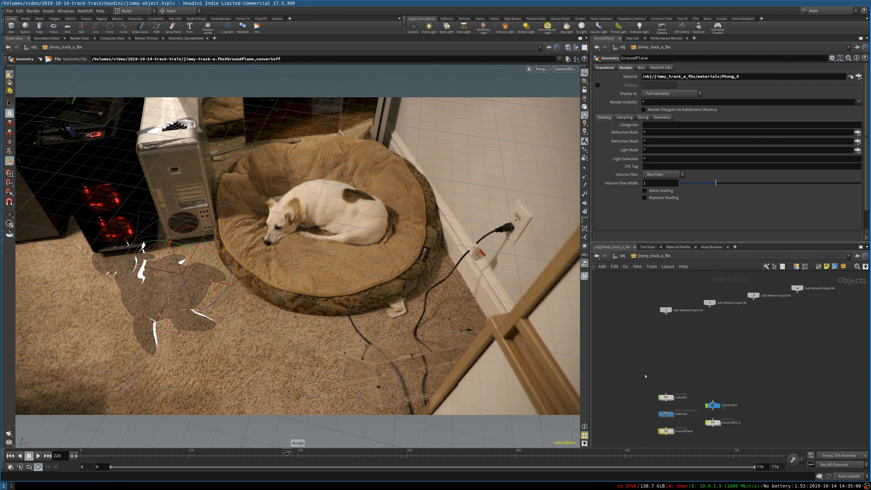
key("u")
left_click_drag(734, 377, 734, 323)
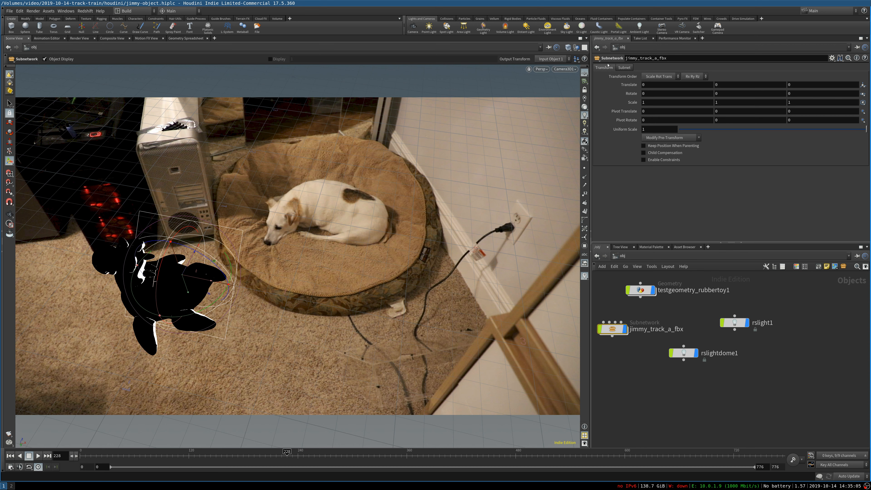
Select rslight1, rotate it so it lies roughly flat facing down, and raise it above the rubber toy.
left_click(735, 324)
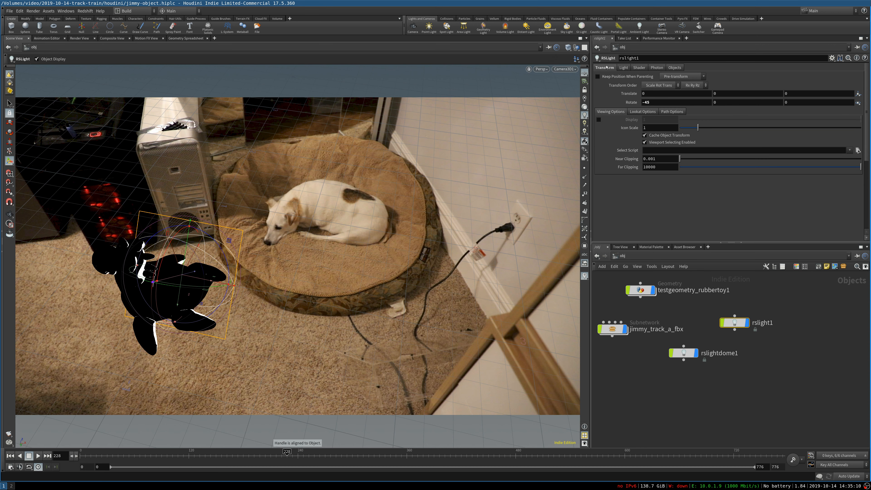
left_click(624, 68)
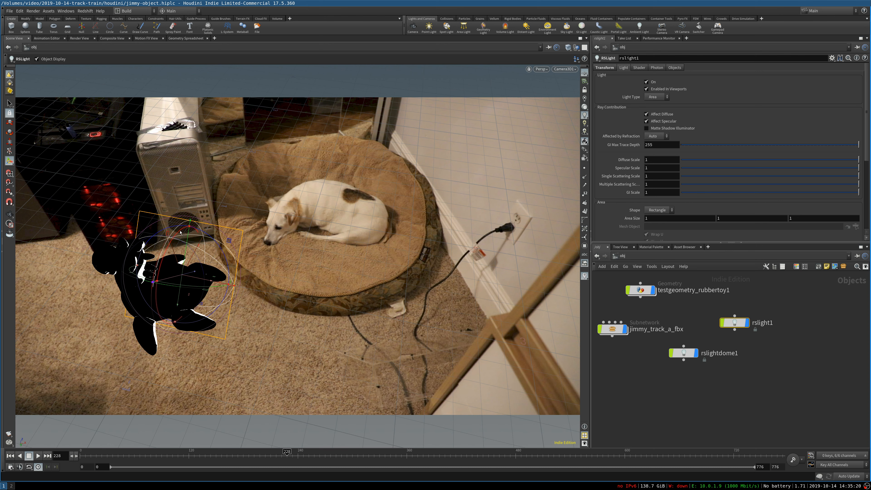
left_click_drag(178, 233, 149, 376)
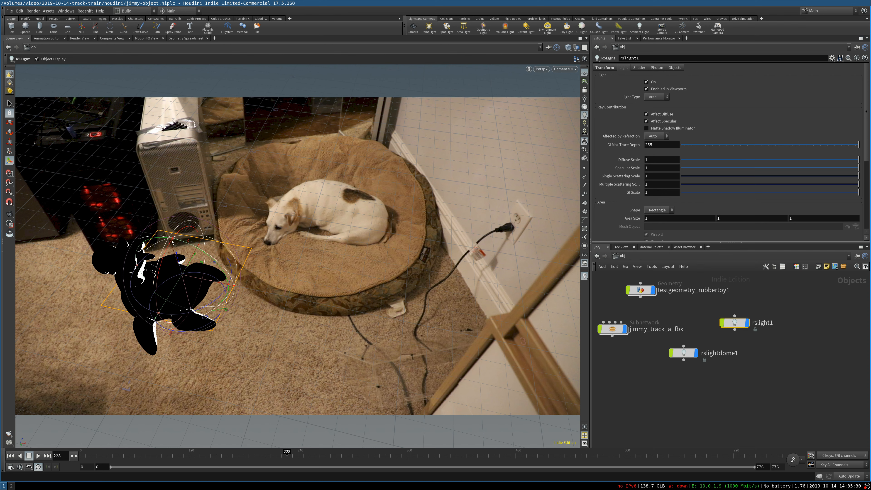
left_click_drag(172, 243, 132, 7)
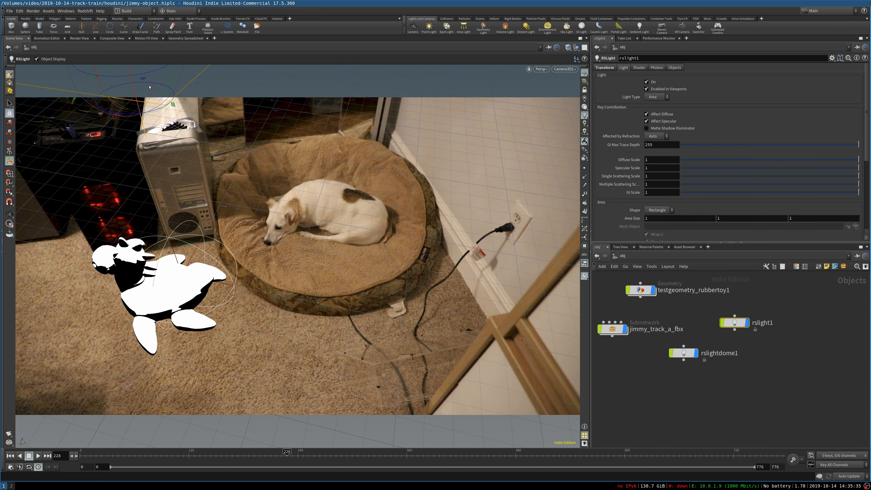
Slide rslight1 horizontally toward the front and out past the head side of the toy, using a free perspective view.
left_click_drag(214, 144, 210, 224, "alt")
scroll(210, 225, "down", 5)
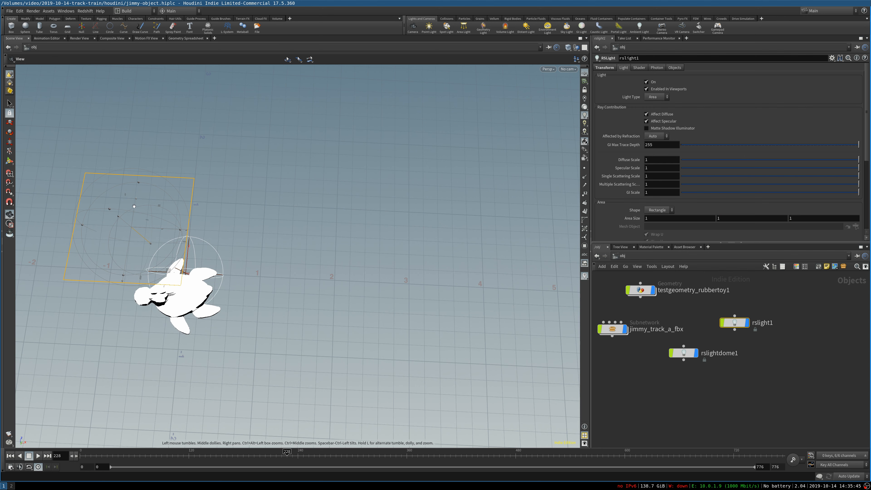
key("r")
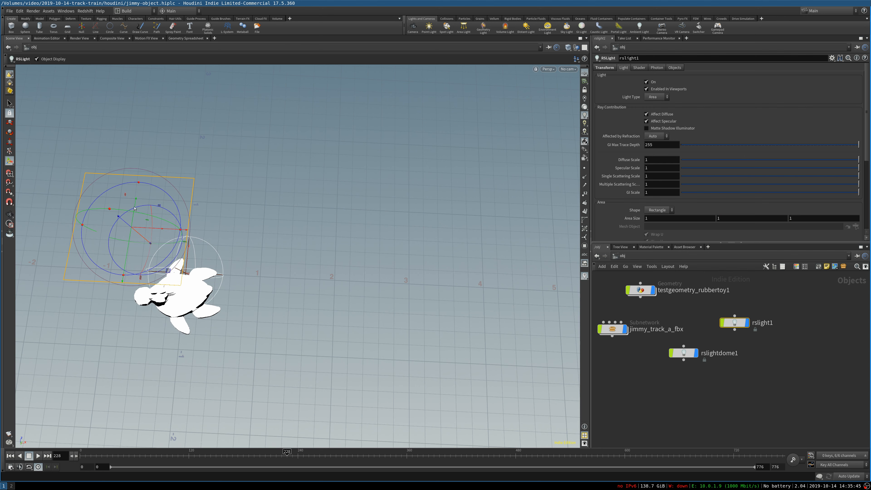
left_click_drag(135, 209, 79, 355)
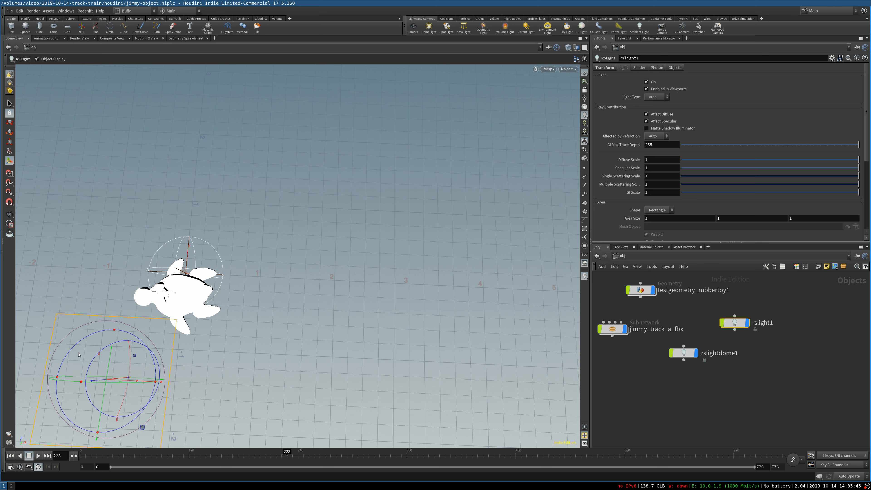
left_click_drag(138, 384, 45, 388)
Set rslight1's area size to 3 in all three dimensions.
left_click(639, 67)
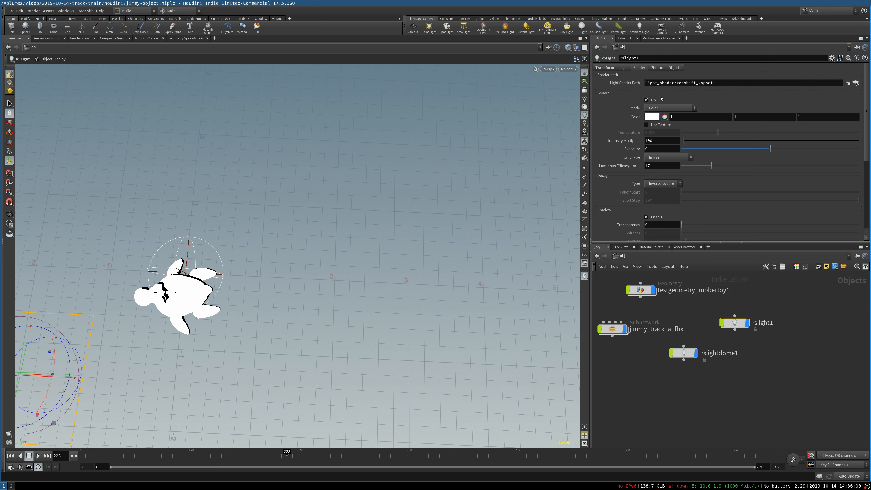
left_click(656, 67)
left_click(641, 68)
left_click(627, 67)
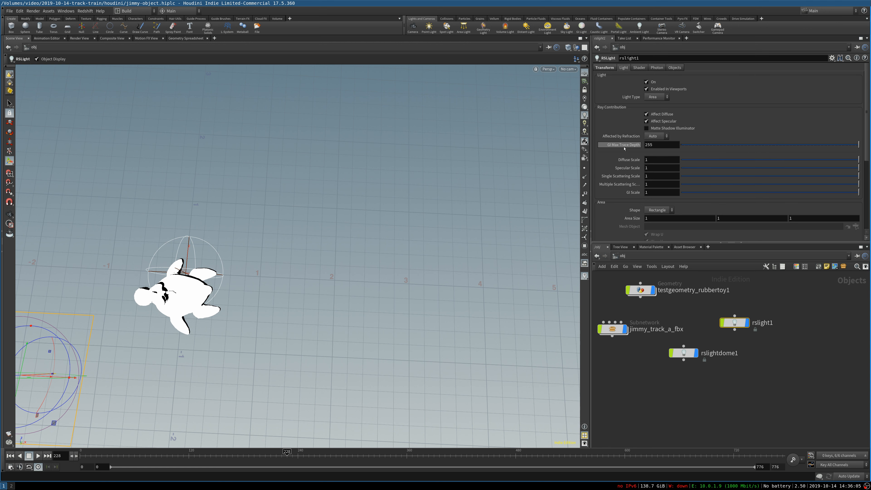
left_click(648, 218)
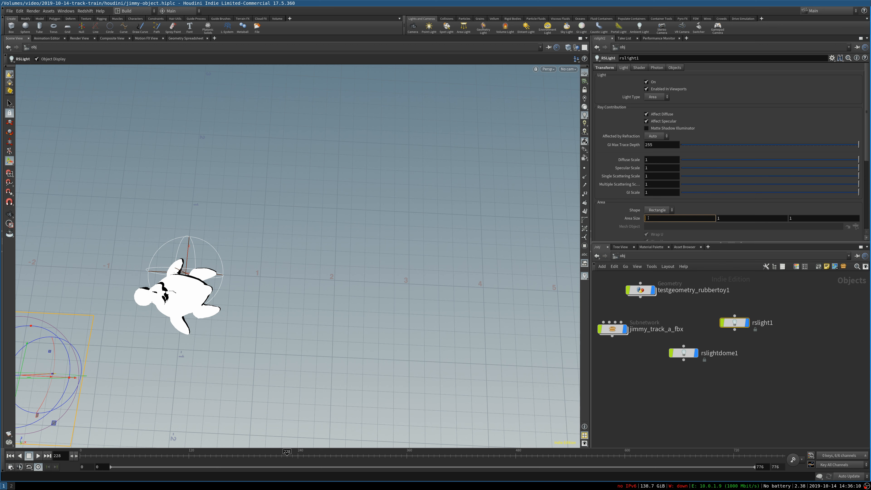
key("Tab")
type("3")
key("Tab")
type("3")
key("Return")
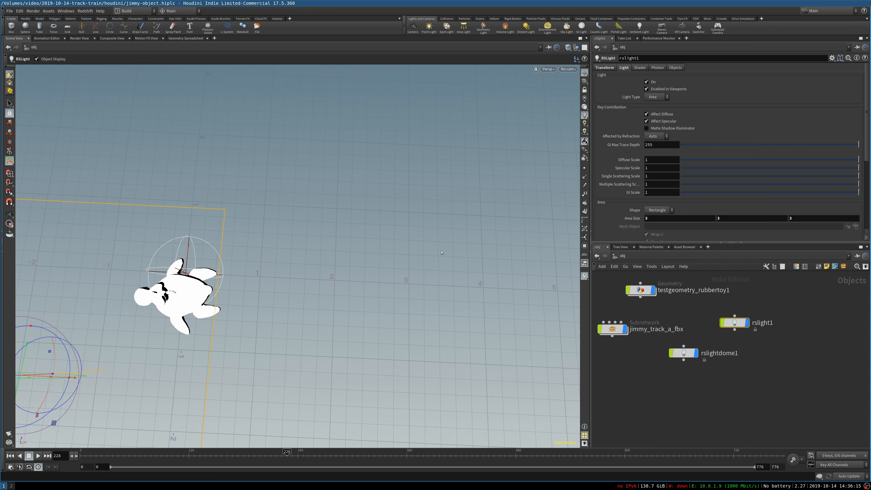
Look through the tracked camera again and set rslight1's intensity multiplier to 2, after trying 10 and .5.
left_click(796, 305)
left_click(569, 69)
left_click(570, 77)
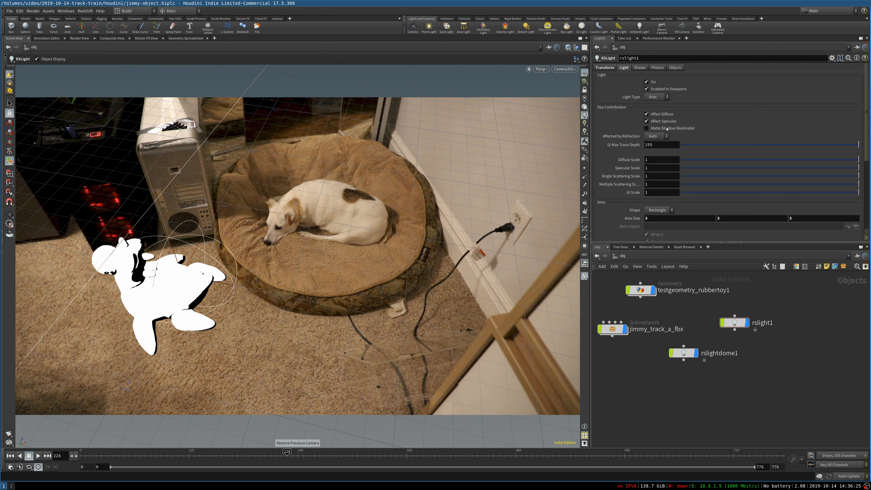
left_click(638, 68)
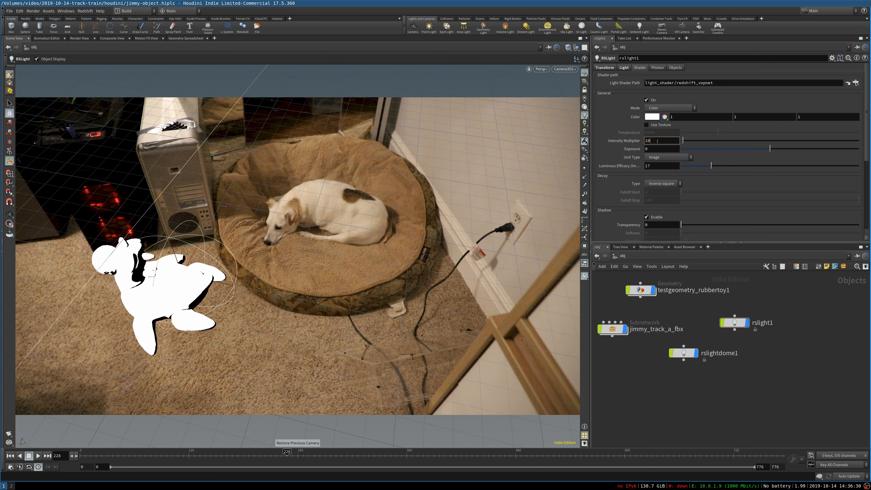
key("Return")
left_click(658, 141)
key("BackSpace")
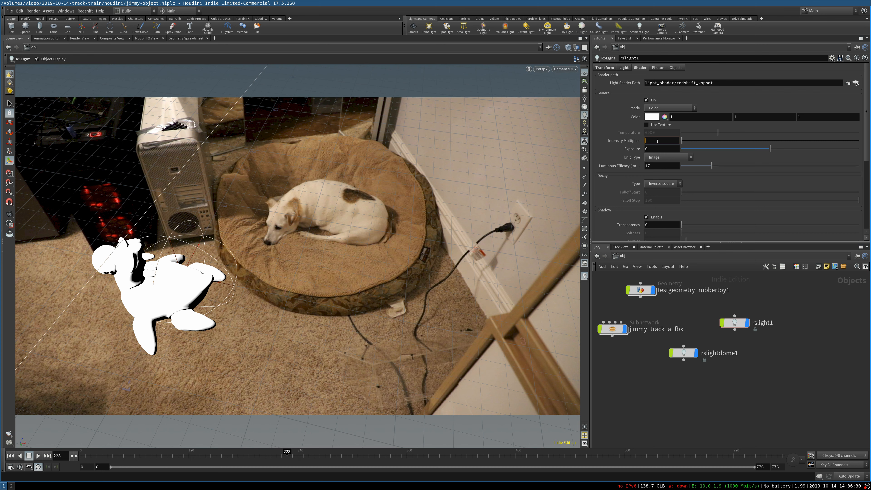
type(".5")
key("Return")
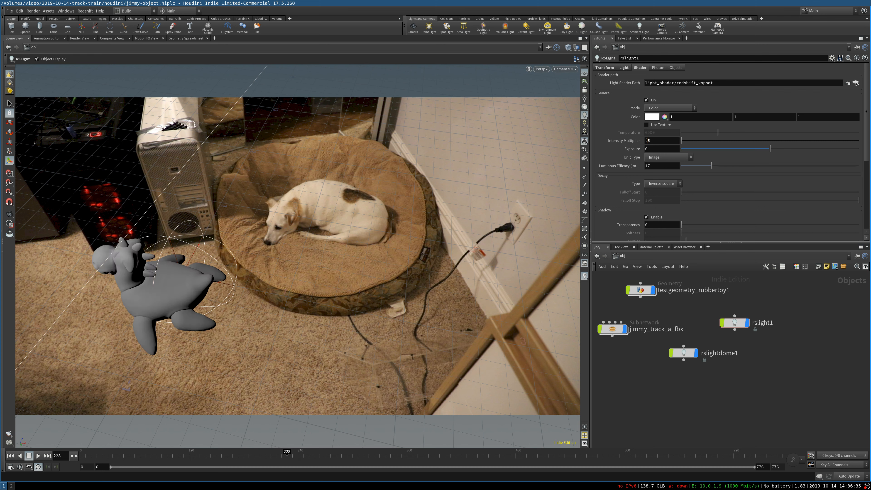
left_click(652, 140)
key("Return")
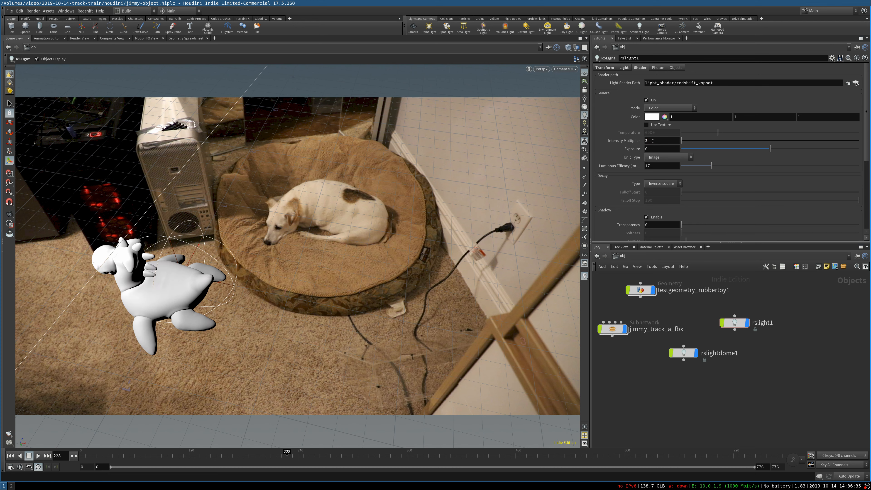
Start a new Redshift test render with the area light in the scene.
left_click(77, 38)
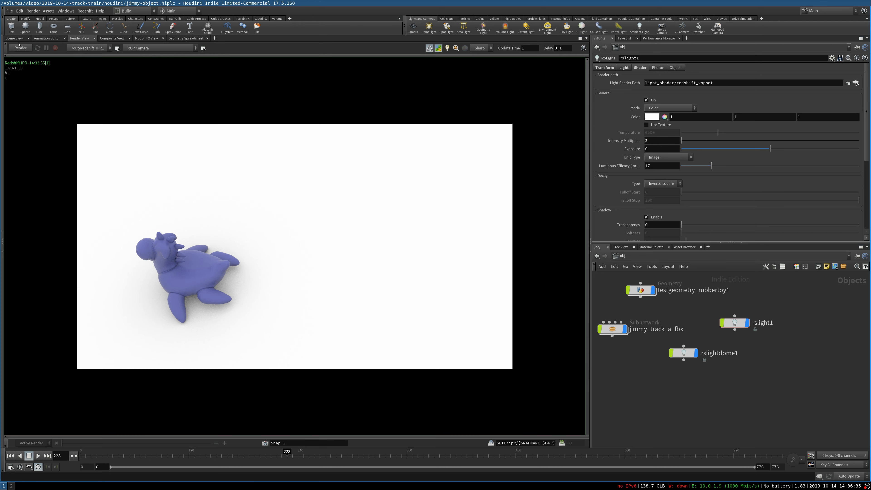
left_click(18, 48)
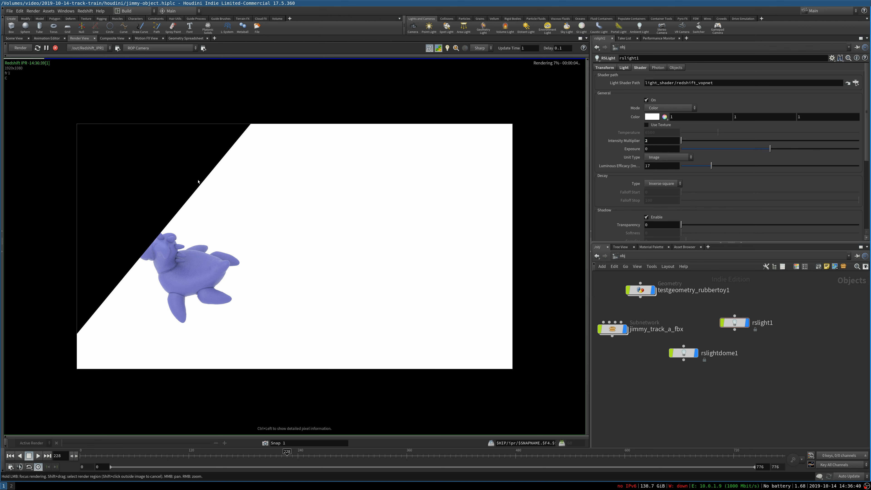
Move rslight1 farther from the toy to about the 3-unit grid line in the front view, and test-render through the tracked camera.
left_click(55, 47)
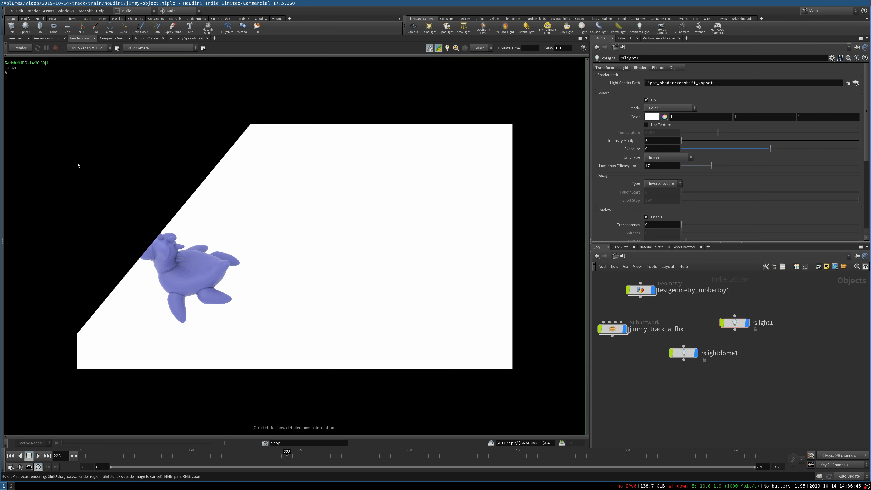
left_click(734, 327)
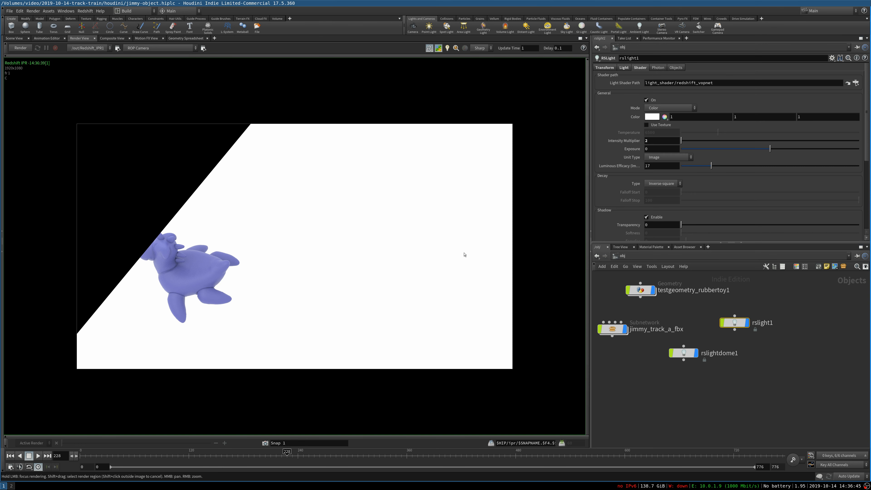
left_click(12, 38)
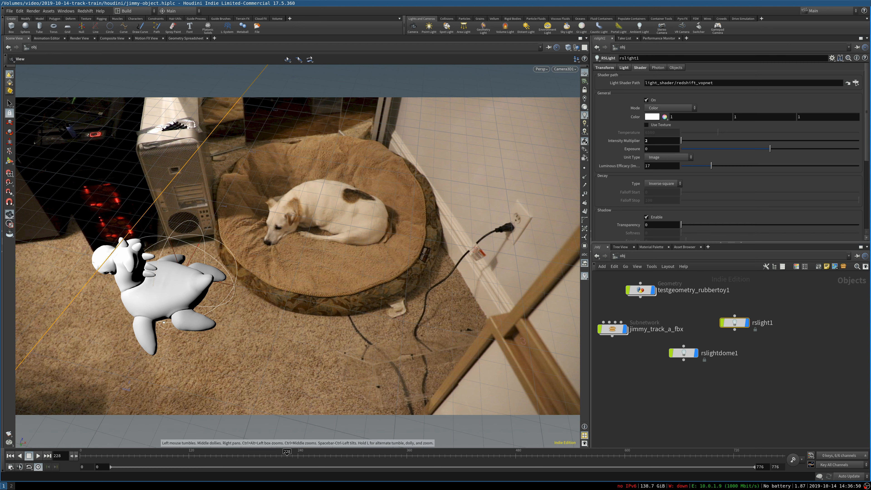
mouse_move(171, 302)
left_mouse_down("alt")
mouse_move(184, 282)
mouse_move(173, 292)
left_mouse_up("alt")
key("space+3")
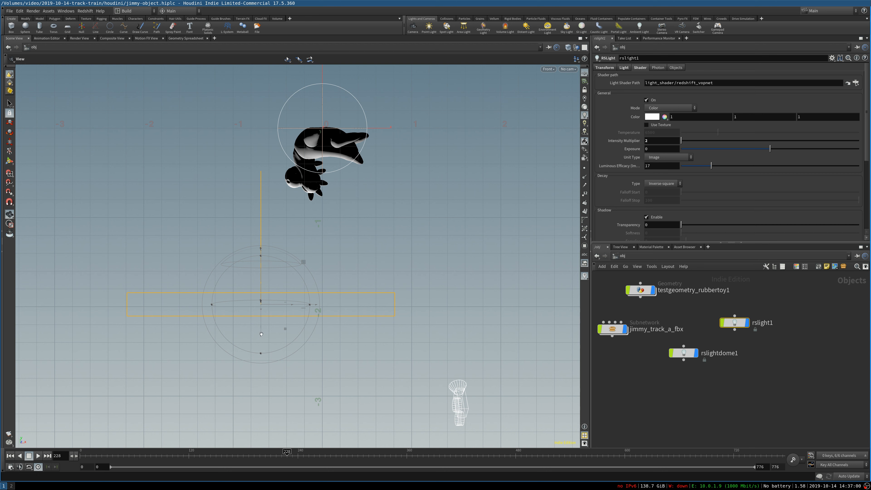
key("Return")
left_click_drag(261, 334, 251, 439)
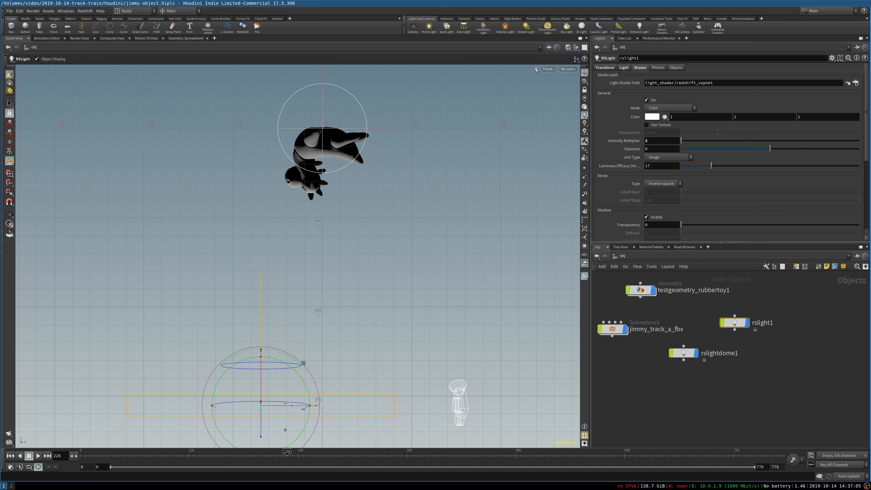
left_click(568, 69)
left_click(580, 102)
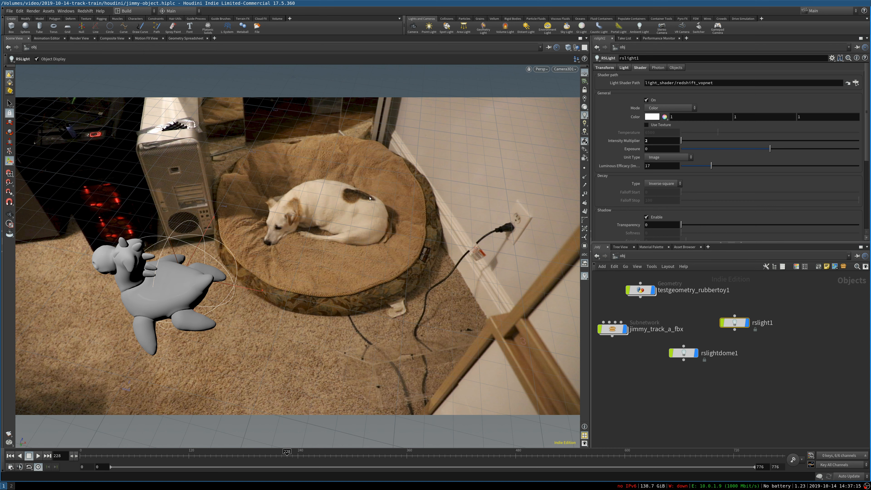
left_click(82, 39)
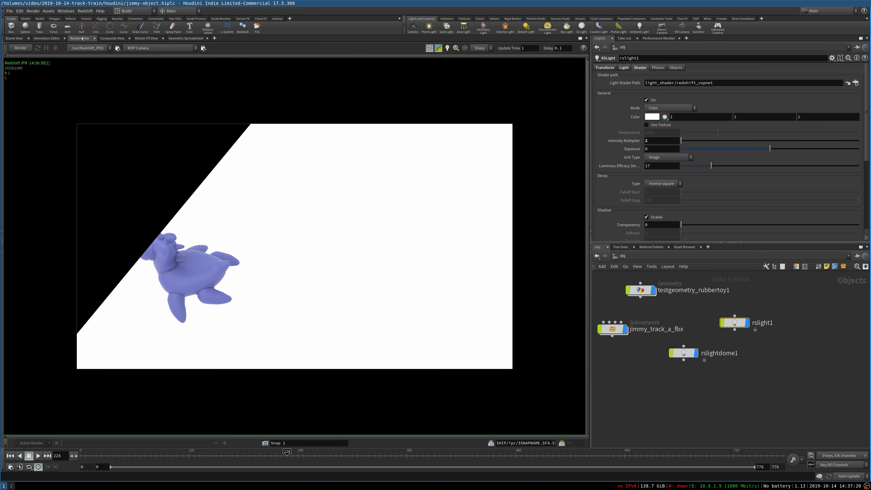
left_click(22, 48)
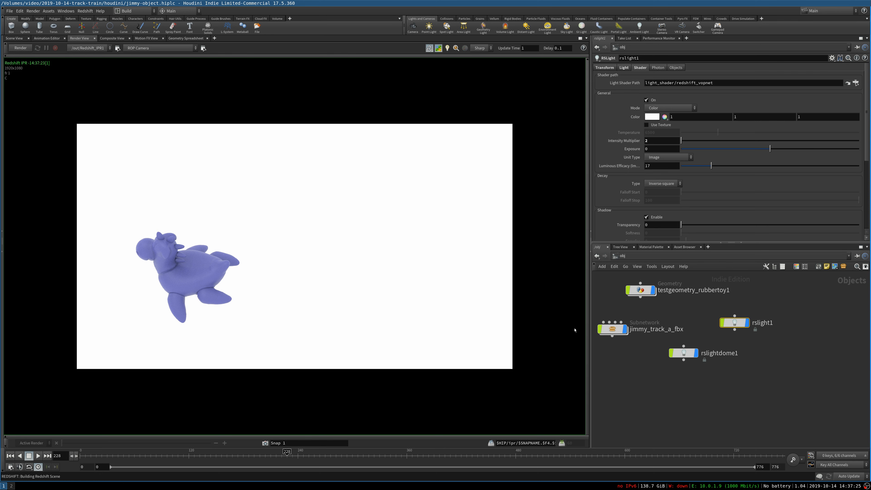
Show GroundPlane inside the jimmy_track_a_fbx subnetwork and run a short Redshift test render.
double_click(613, 331)
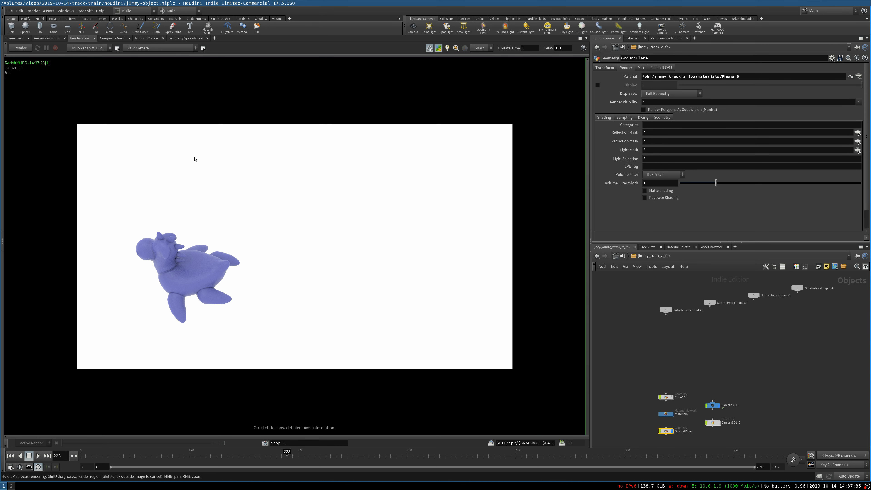
left_click(21, 48)
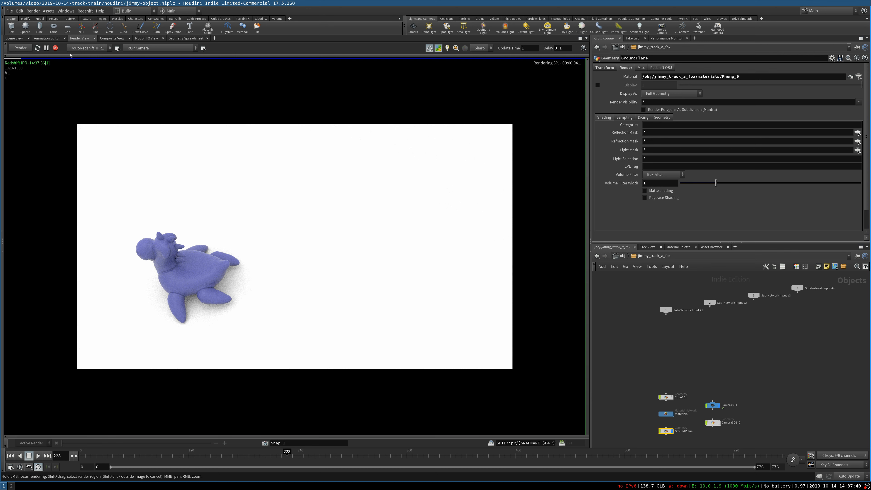
left_click(55, 49)
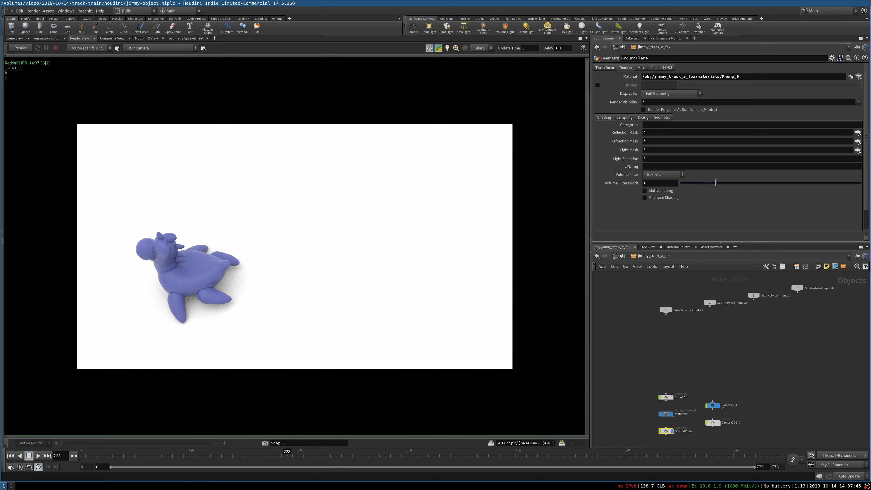
Return to the object level and set rslightdome1's intensity multiplier to .5.
left_click(621, 255)
left_click(684, 353)
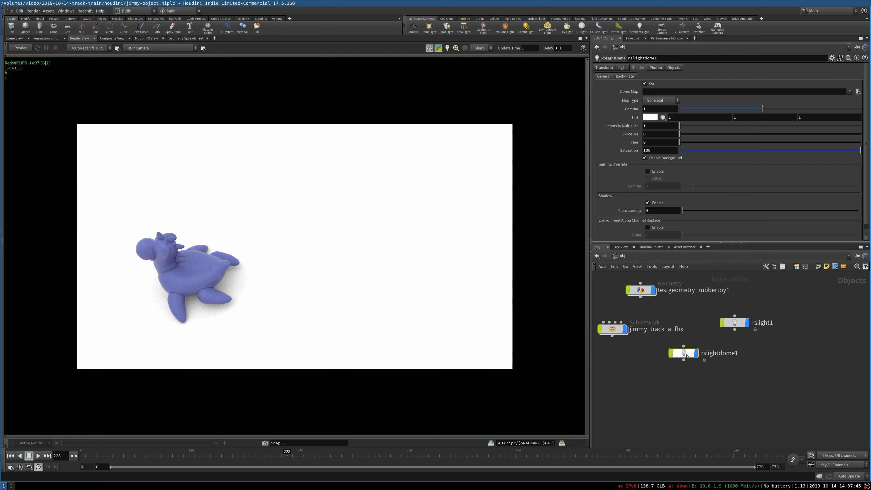
left_click(653, 134)
left_click(653, 126)
key("BackSpace")
type(".5")
key("Return")
Set rslight1's intensity multiplier to 4 and run a test render with both light changes.
left_click(734, 322)
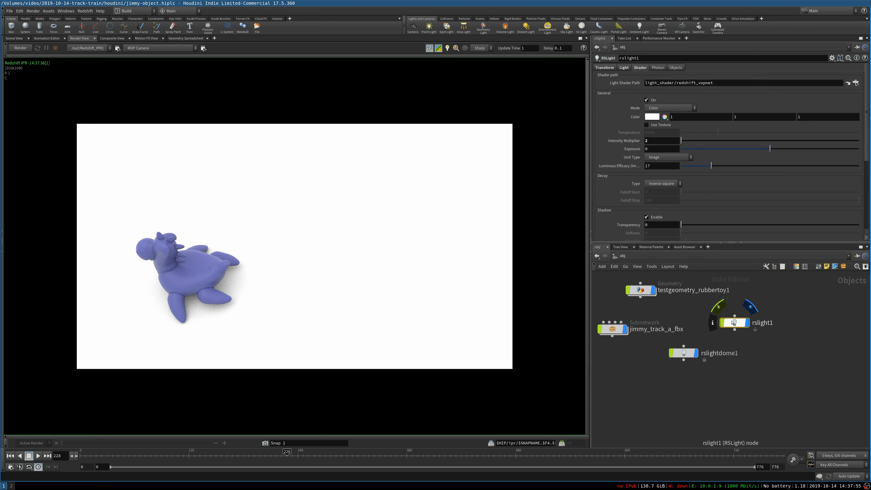
key("BackSpace")
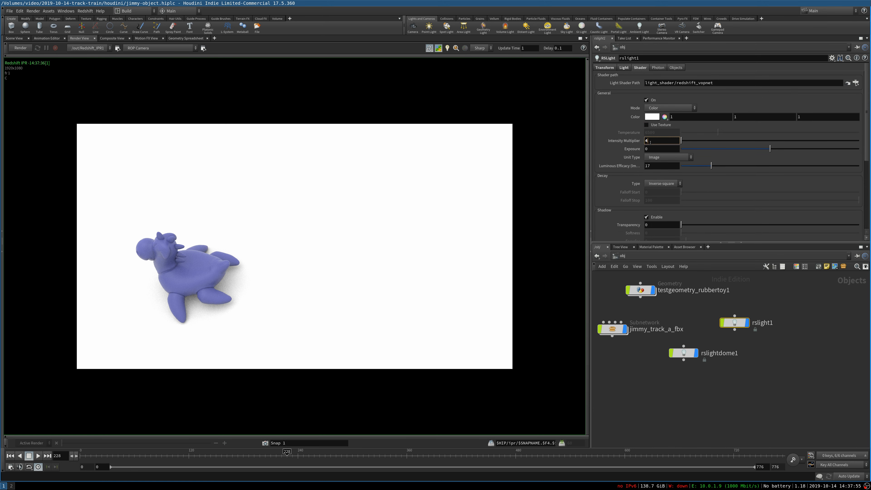
key("Return")
left_click(21, 47)
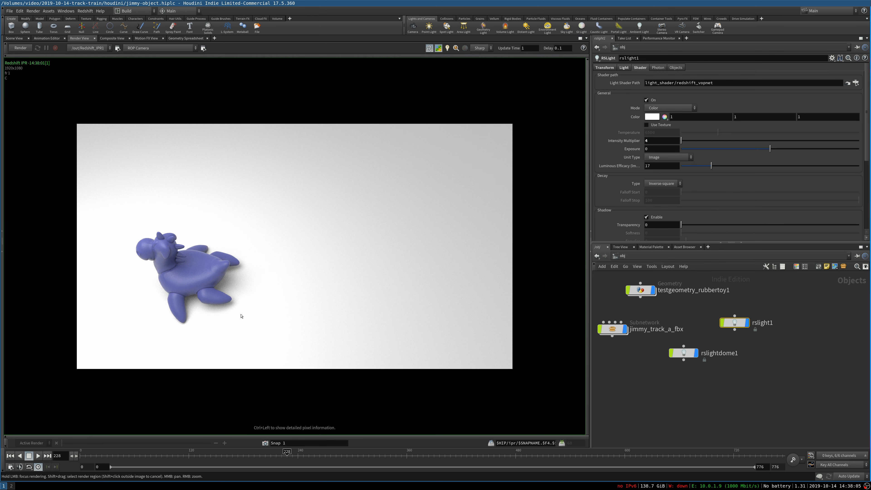
Set rslight1's intensity multiplier to 8.
left_click(653, 141)
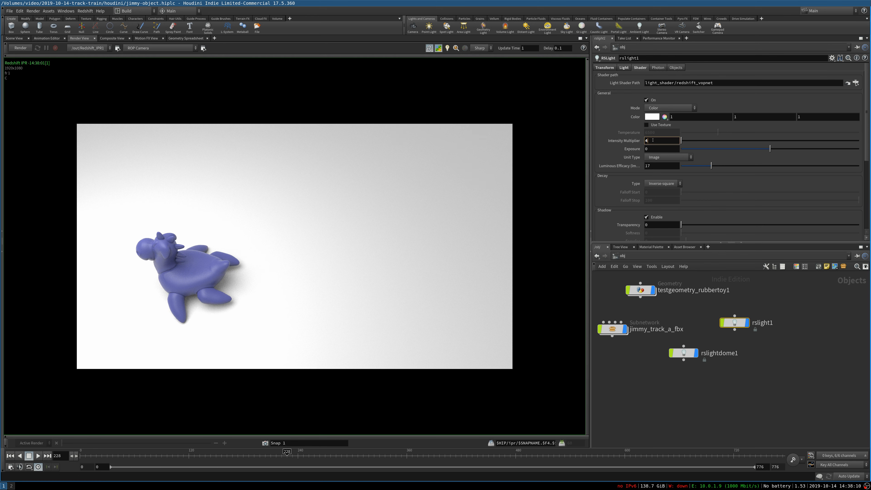
type("8")
key("Return")
Set rslightdome1's intensity multiplier to .1 and run a short test render.
left_click(684, 352)
left_click(655, 127)
key("BackSpace")
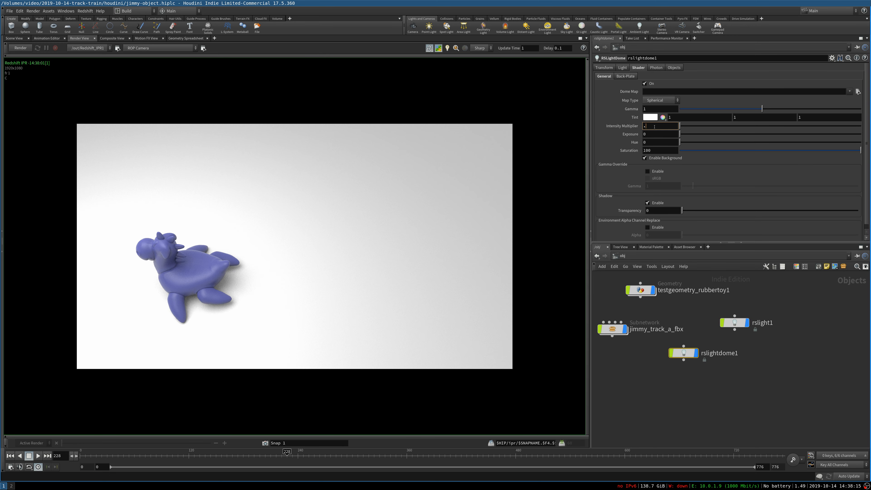
type("1")
key("Return")
left_click(26, 48)
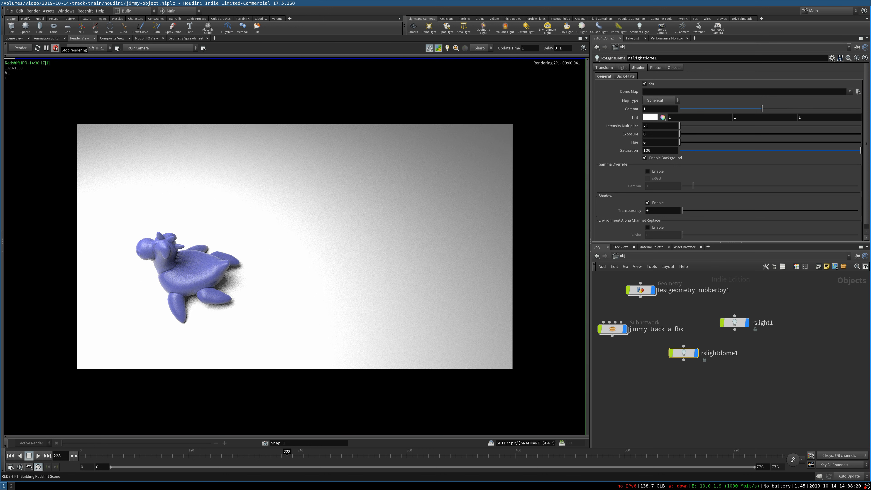
left_click(55, 48)
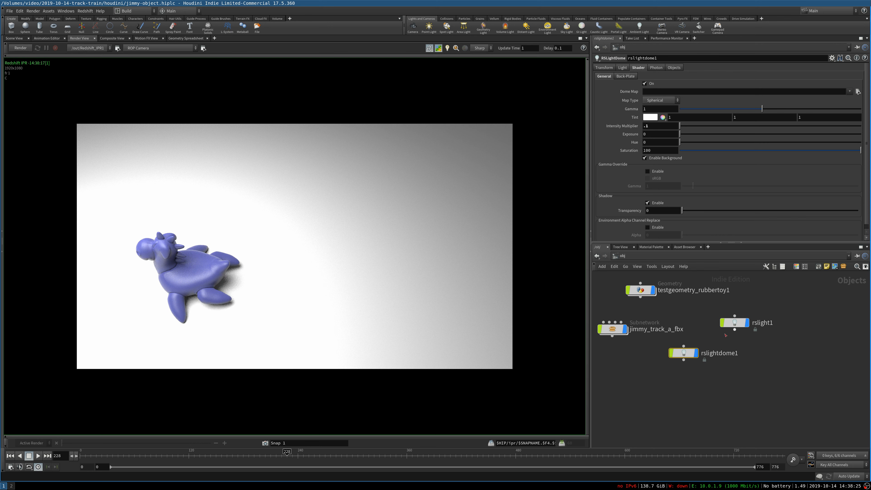
Set rslight1's area size to 1 in all three dimensions and test-render the scene.
left_click(739, 322)
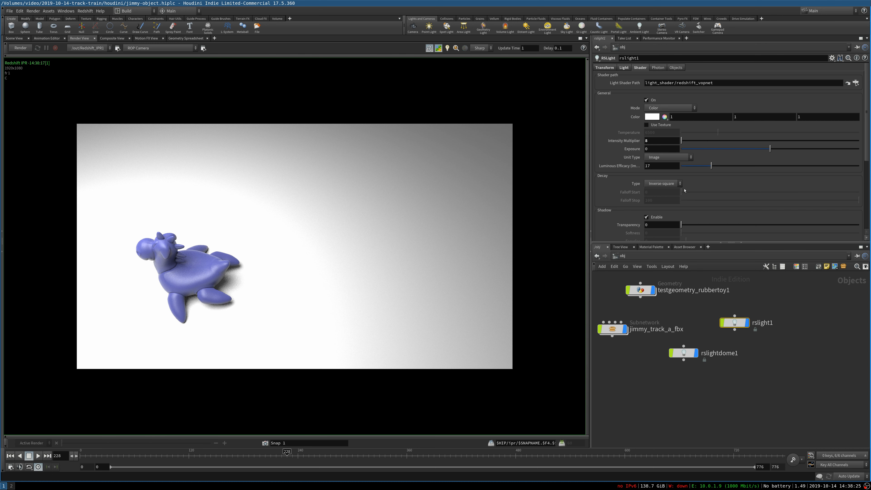
left_click(623, 67)
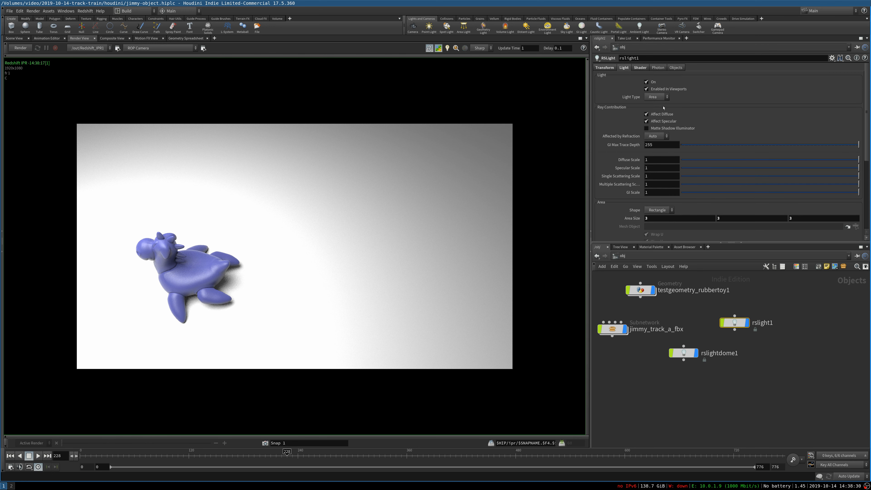
left_click(658, 216)
type("1")
key("Tab")
type("1")
key("Tab")
type("1")
key("Return")
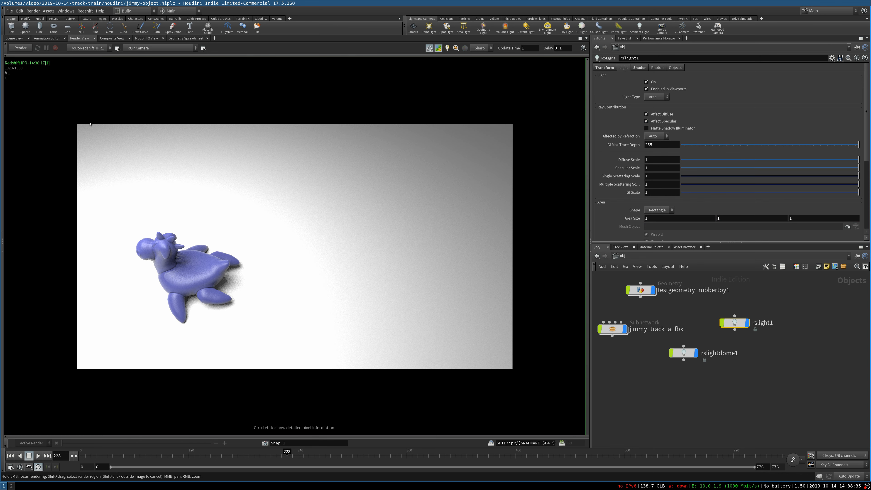
left_click(19, 48)
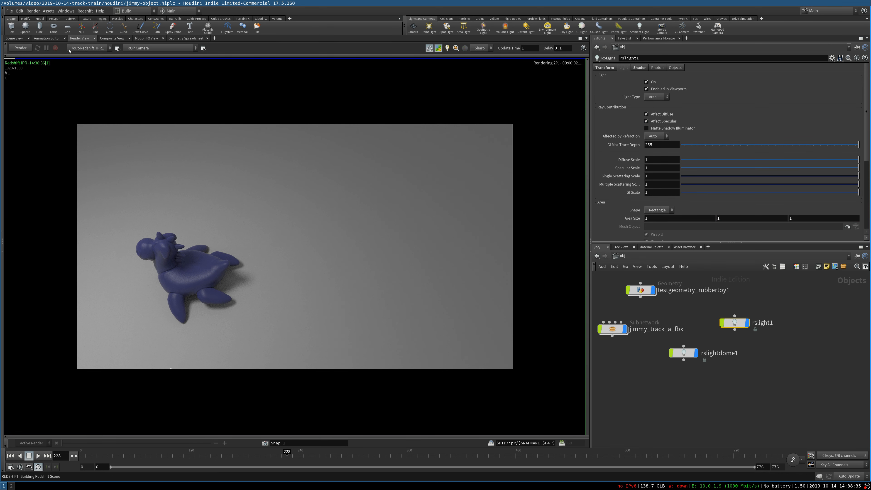
Set rslight1's area size to 2 in all three dimensions.
left_click(659, 220)
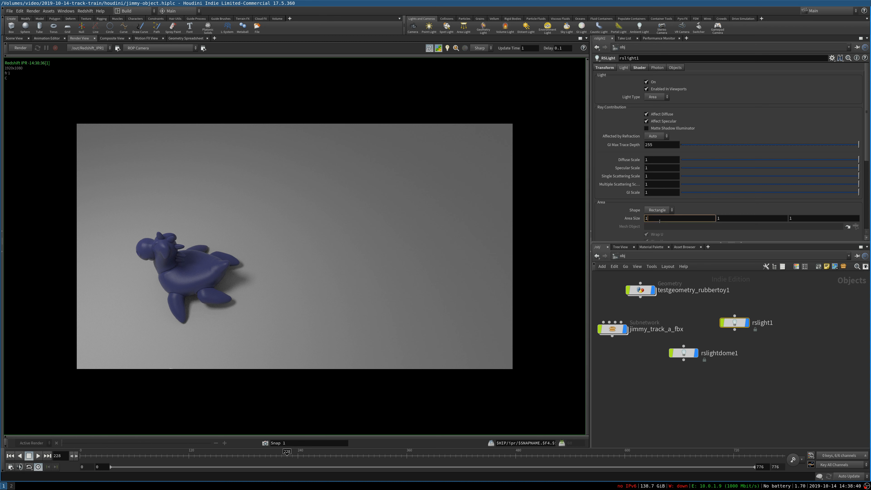
type("2")
key("Tab")
type("2")
key("Tab")
type("2")
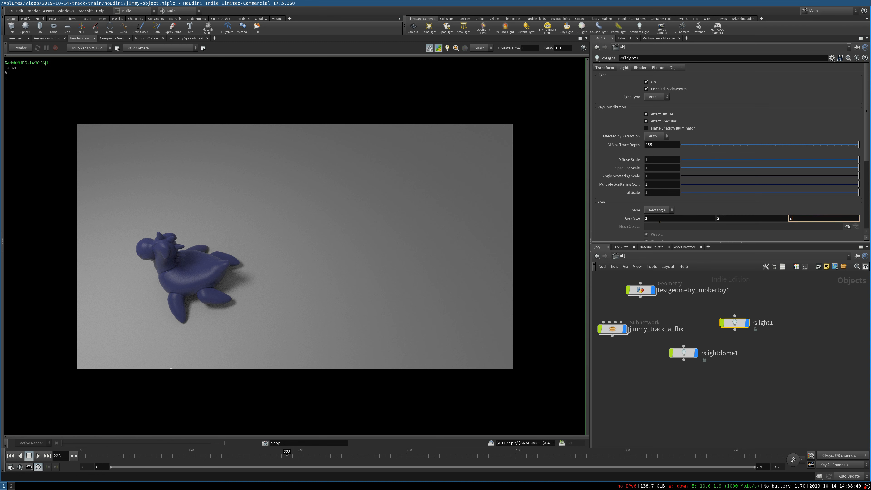
key("Return")
Set rslight1's intensity multiplier to 12 and run a test render of the toy and ground plane.
left_click(640, 68)
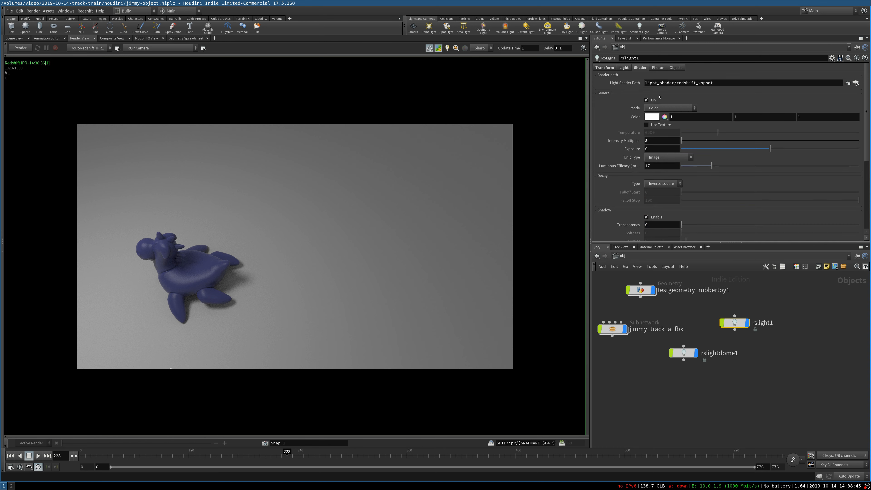
left_click(653, 139)
type("12")
key("Return")
left_click(20, 49)
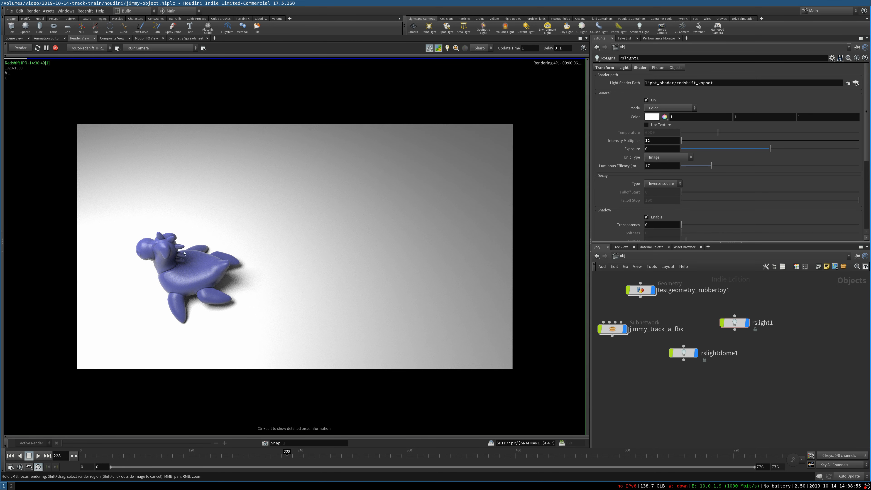
left_click(54, 48)
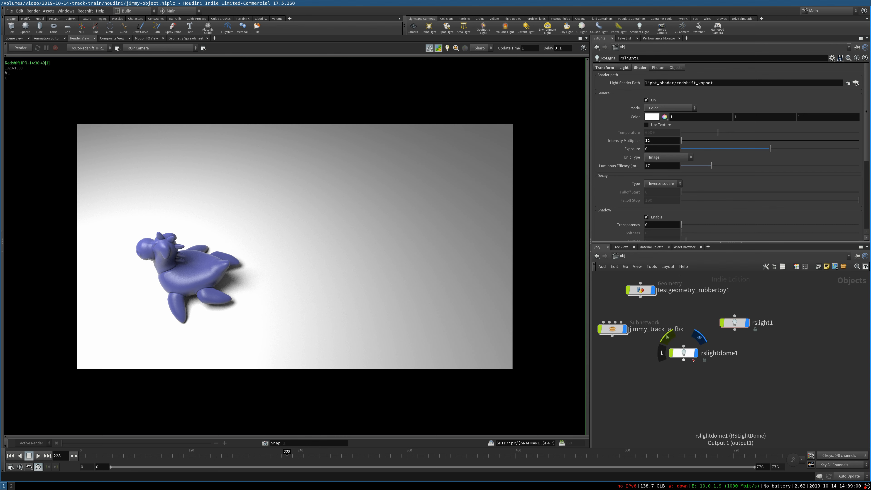
Assign the /mat/shadow material to GroundPlane inside jimmy_track_a_fbx and run a short test render.
double_click(614, 332)
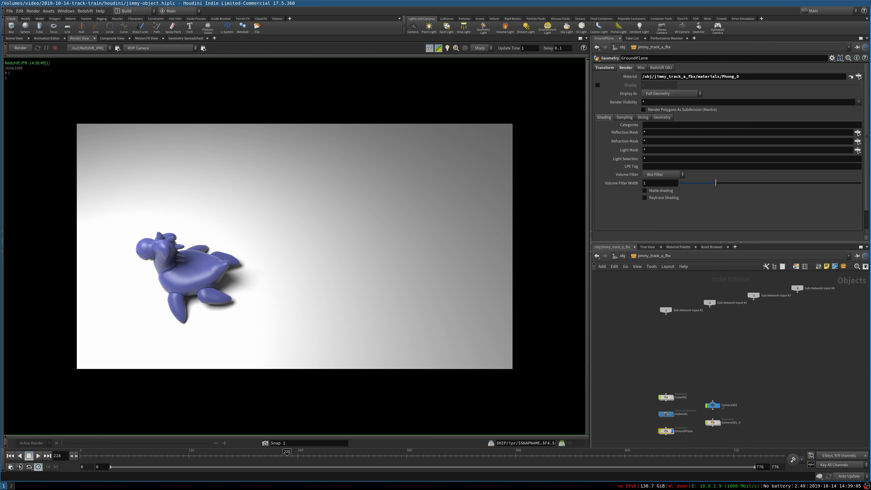
left_click(858, 76)
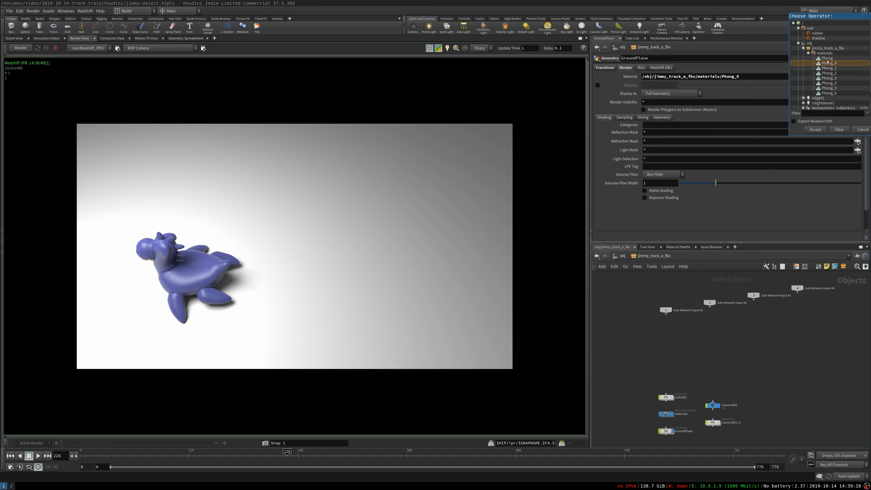
left_click(819, 38)
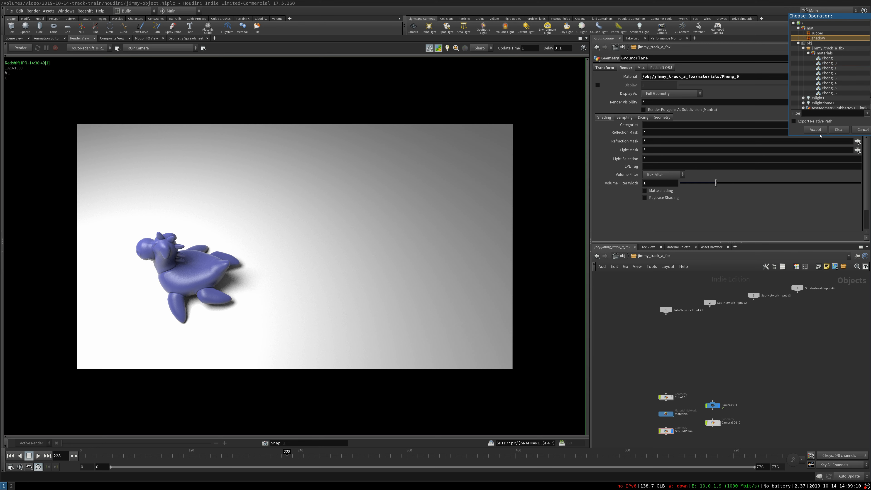
left_click(816, 130)
left_click(20, 48)
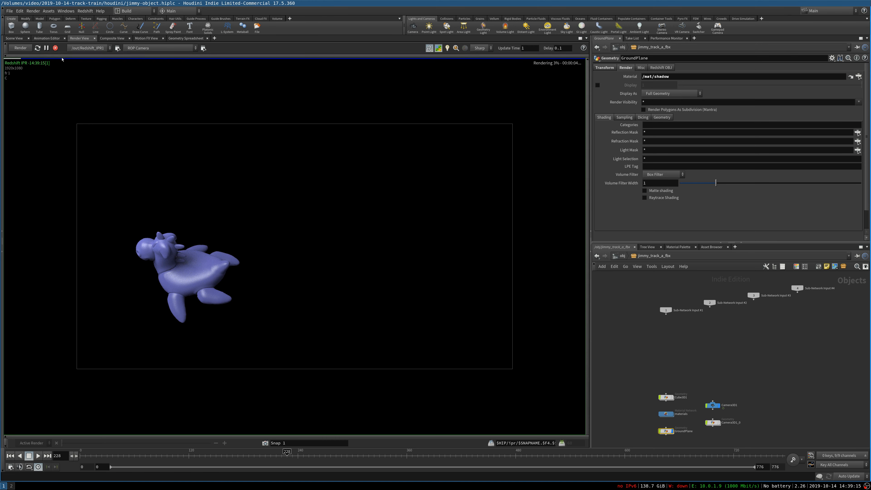
left_click(55, 48)
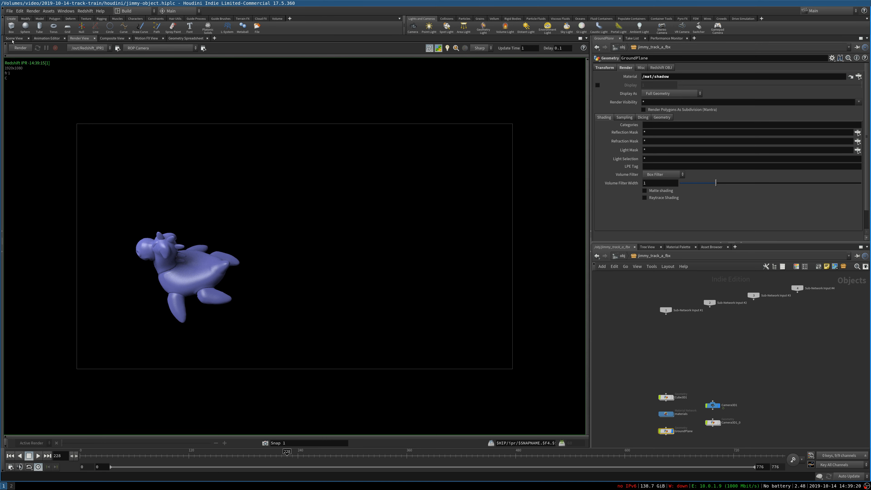
Go back to the 3D scene view and open the out network containing the Redshift render nodes.
left_click(14, 38)
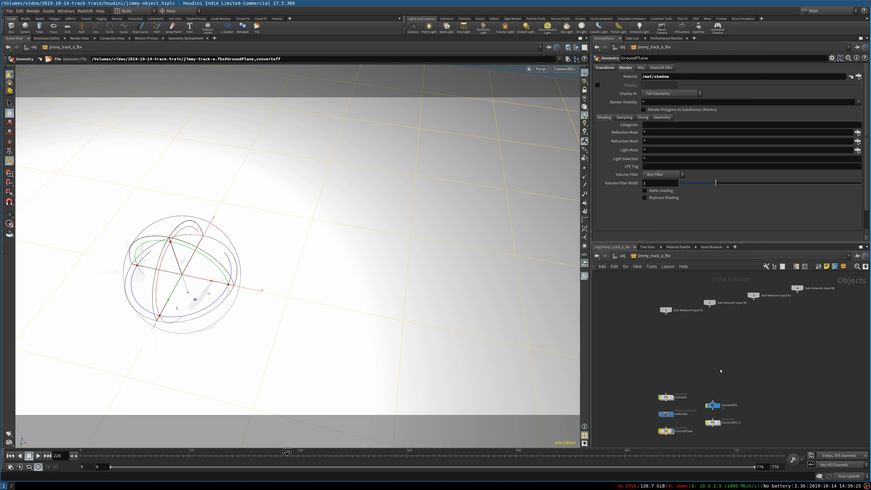
left_click(719, 369)
left_click(624, 257)
left_click(624, 258)
left_click(630, 295)
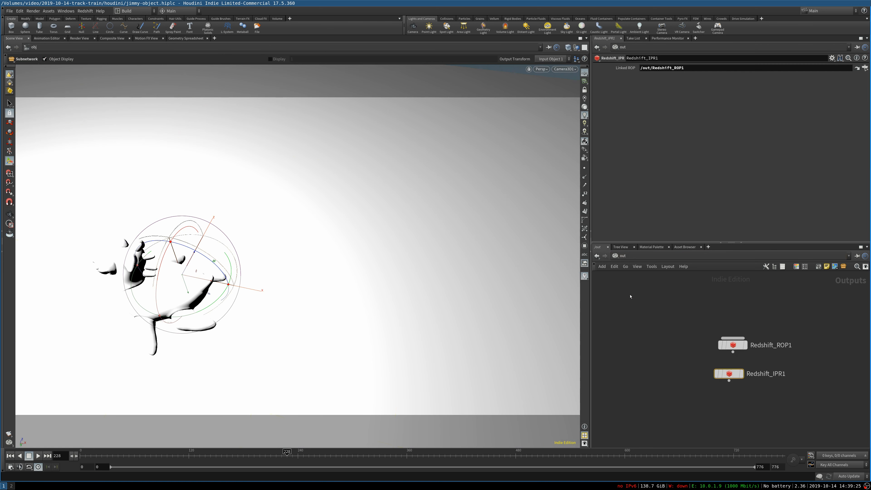
Review Redshift_ROP1's main and output settings, including the render camera, common file prefix, file format and EXR options.
left_click(743, 349)
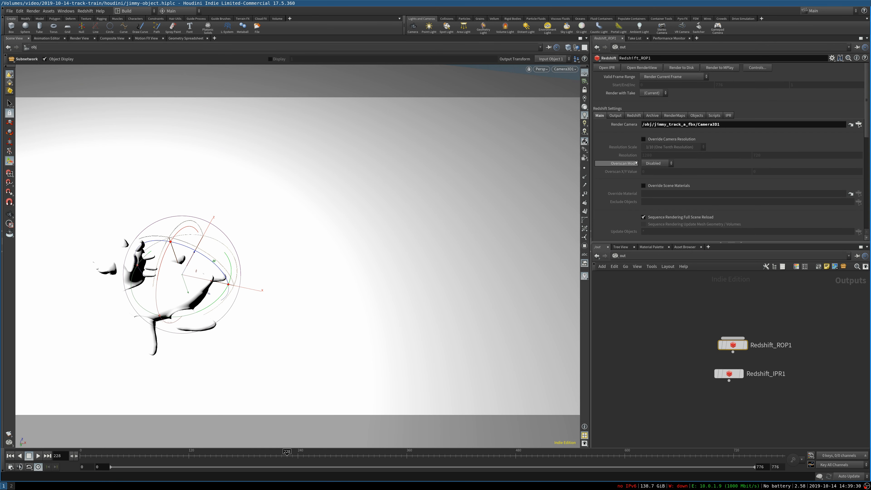
left_click(610, 116)
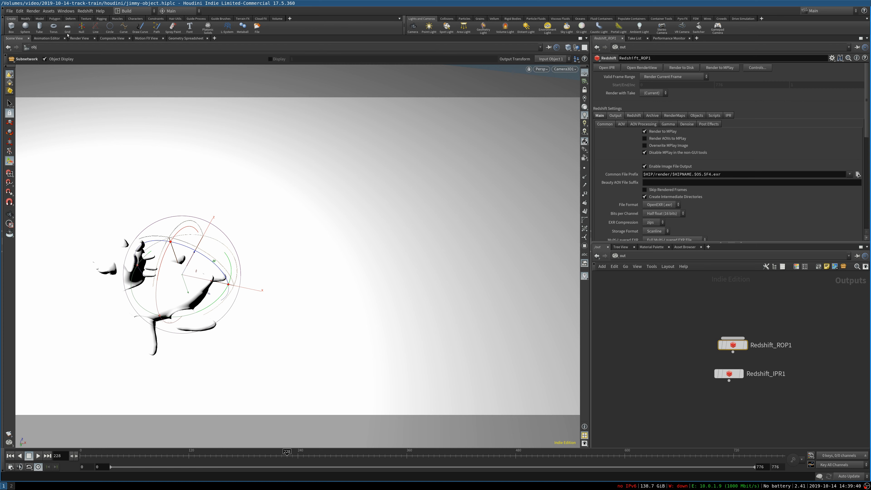
left_click(75, 38)
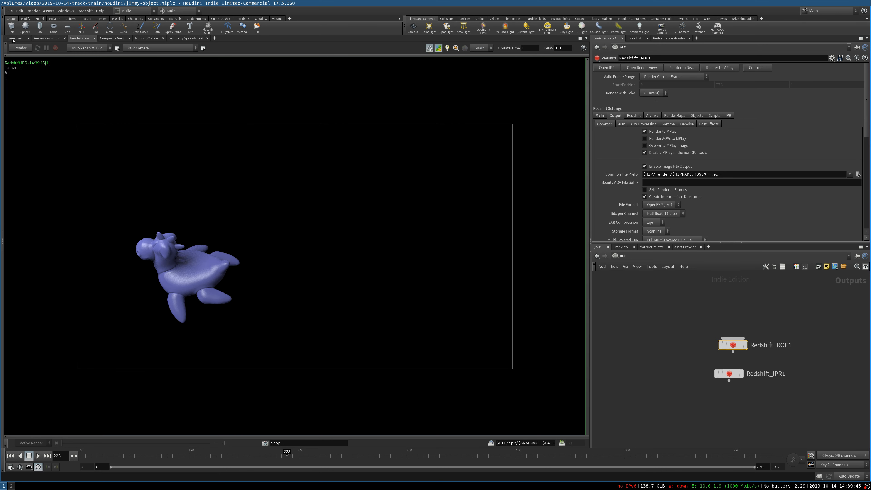
left_click(13, 39)
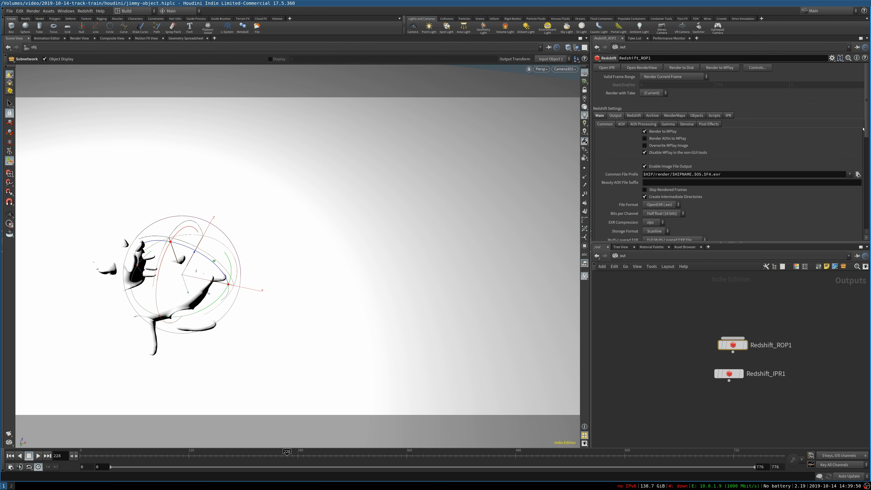
left_click_drag(864, 129, 864, 160)
left_click(645, 177)
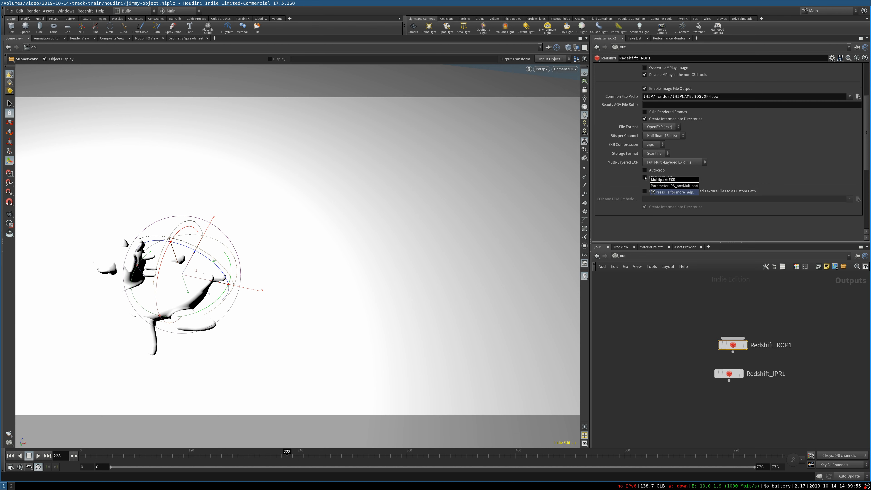
left_click(644, 177)
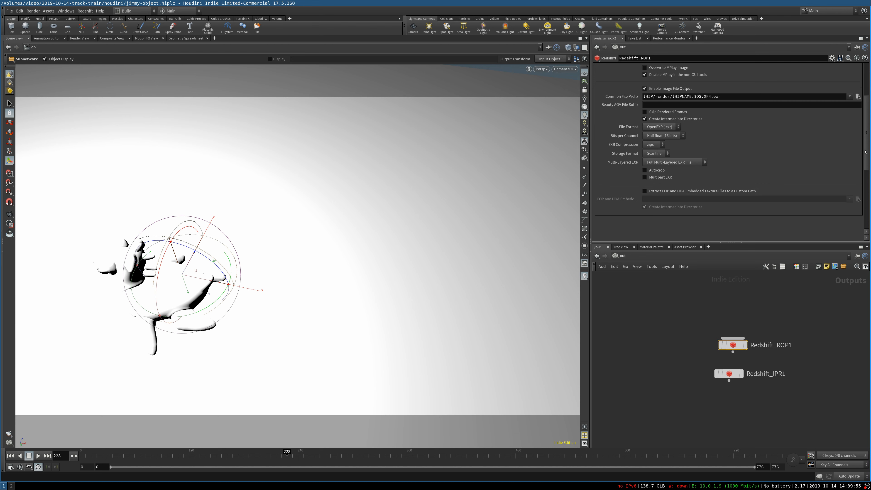
left_click_drag(865, 152, 867, 118)
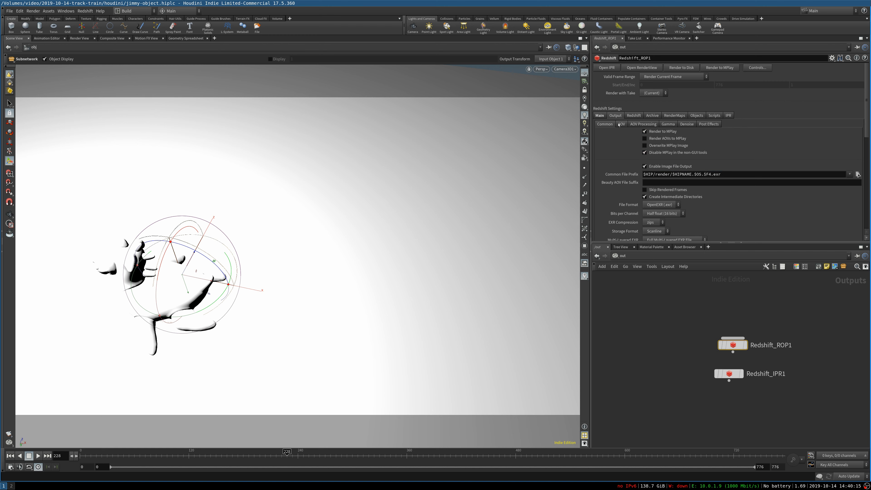
left_click(599, 116)
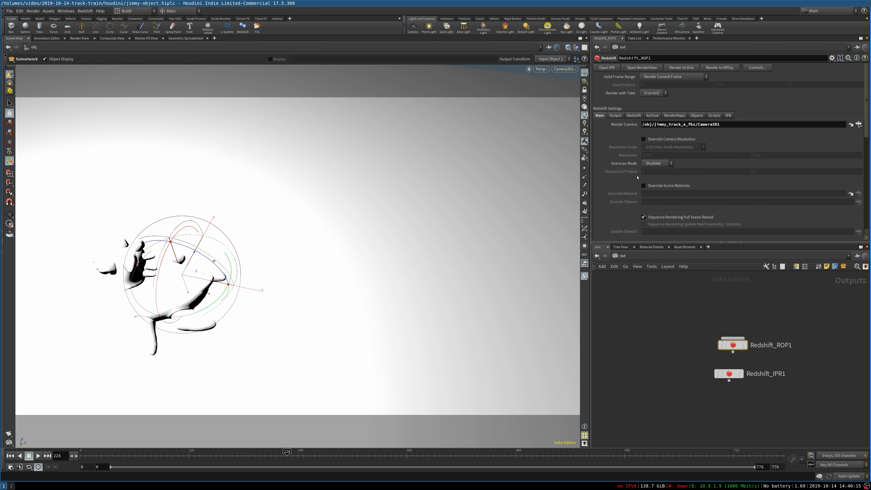
left_click(614, 116)
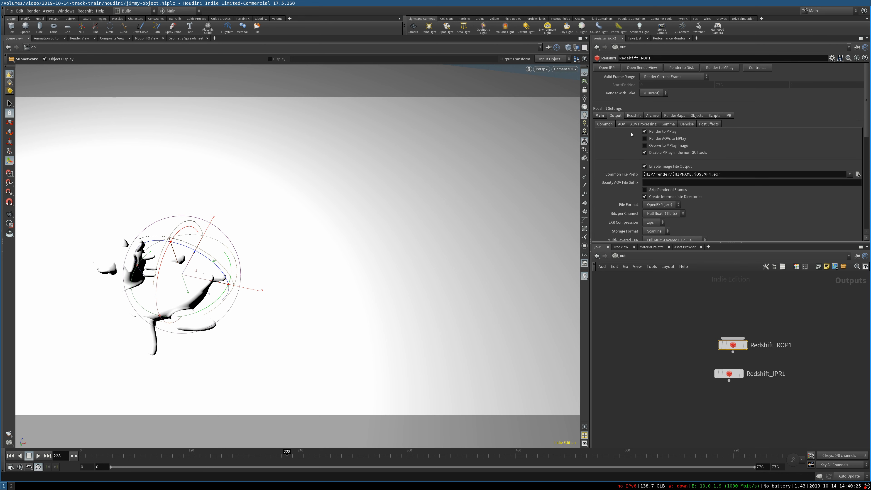
Render the current frame from Redshift_ROP1 to MPlay as a test and close the MPlay window.
left_click(719, 68)
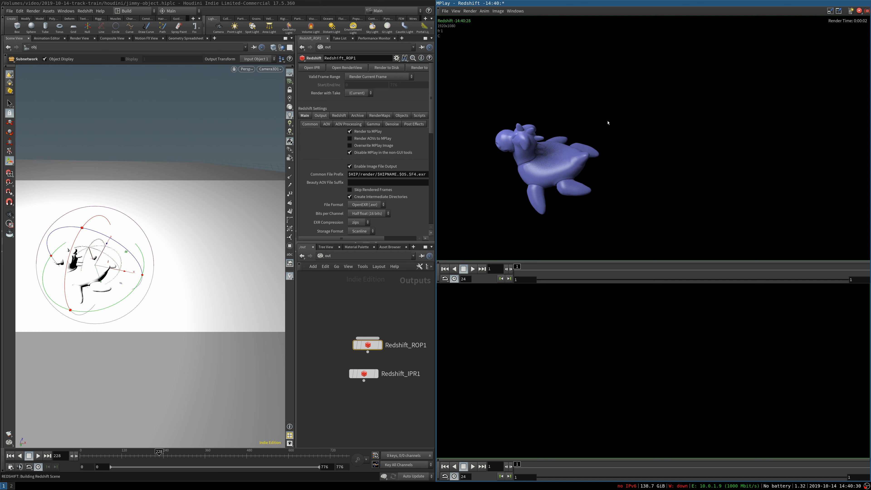
left_click(445, 11)
left_click(460, 131)
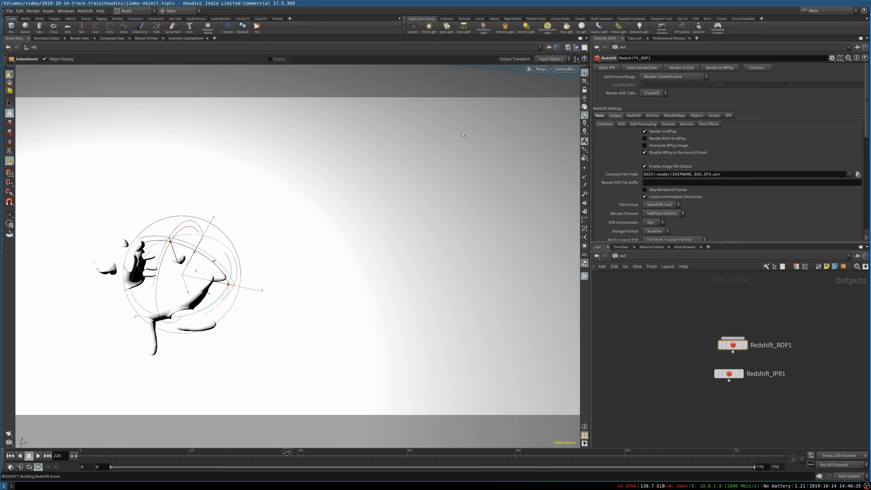
Set Redshift_ROP1's valid frame range to Render Frame Range and start rendering to disk.
left_click(671, 79)
left_click(670, 91)
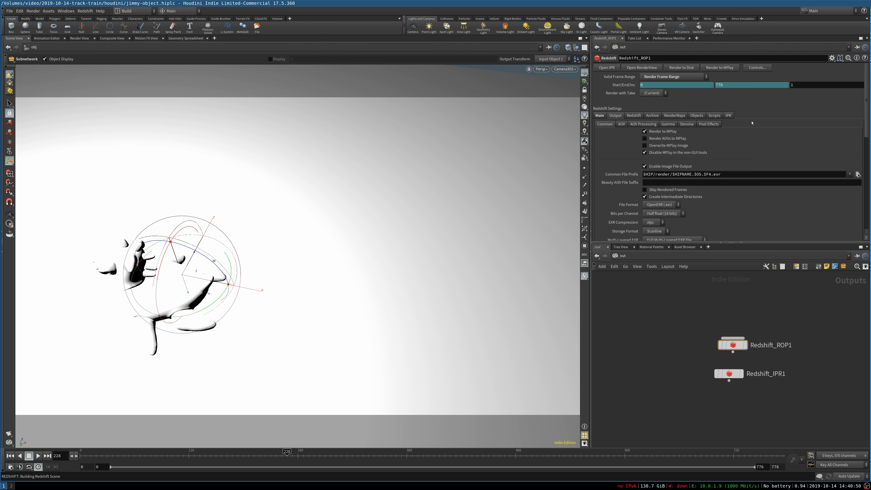
left_click(681, 68)
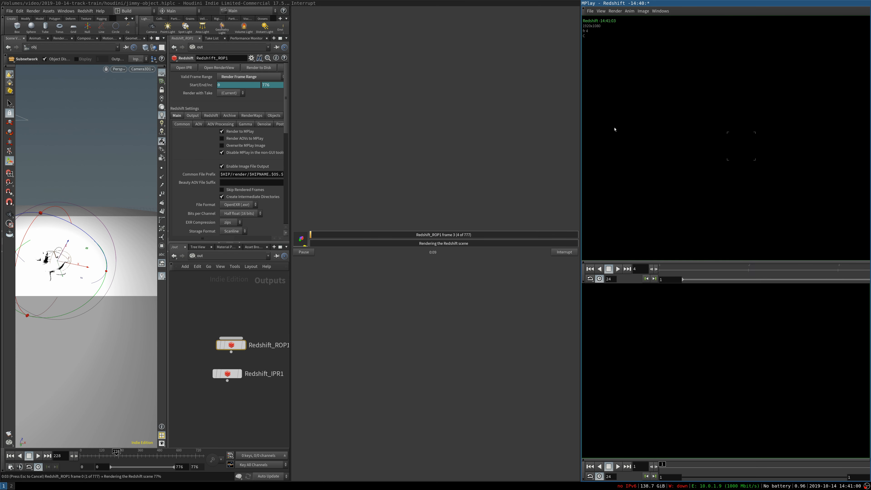
Move the MPlay window to workspace 3 and interrupt the running sequence render from workspace 1.
key("super+shift+3")
key("super+3")
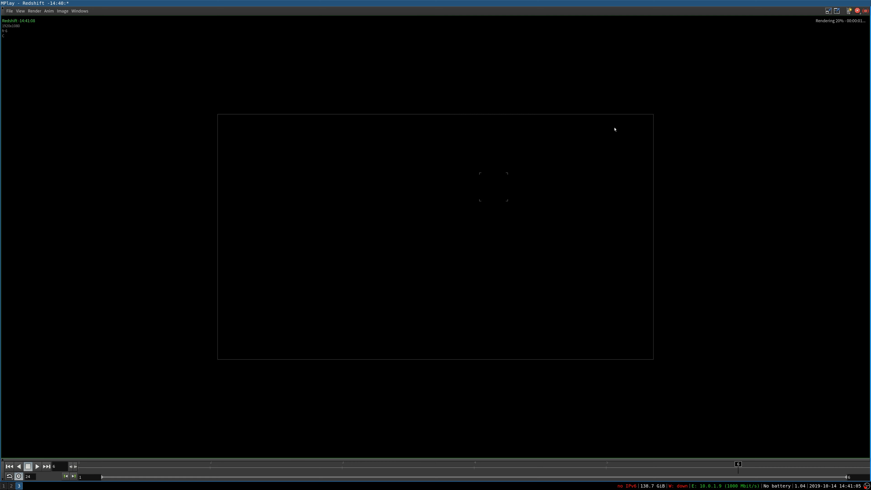
key("super+1")
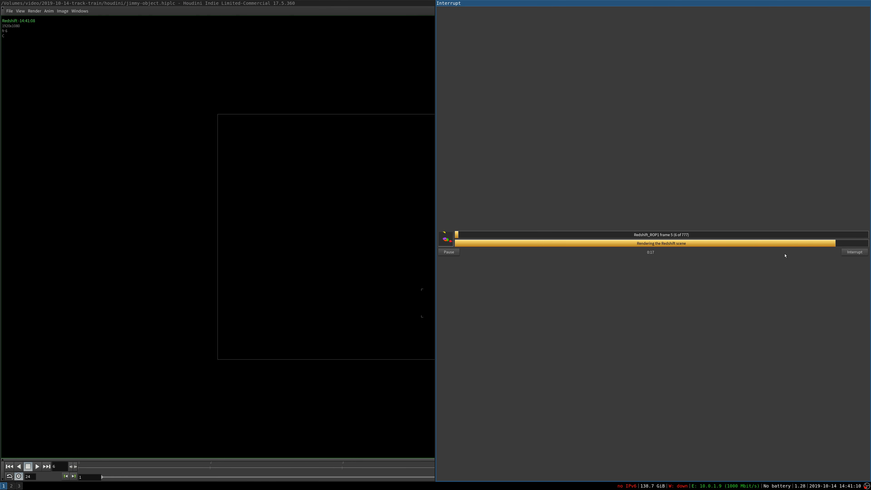
left_click(854, 252)
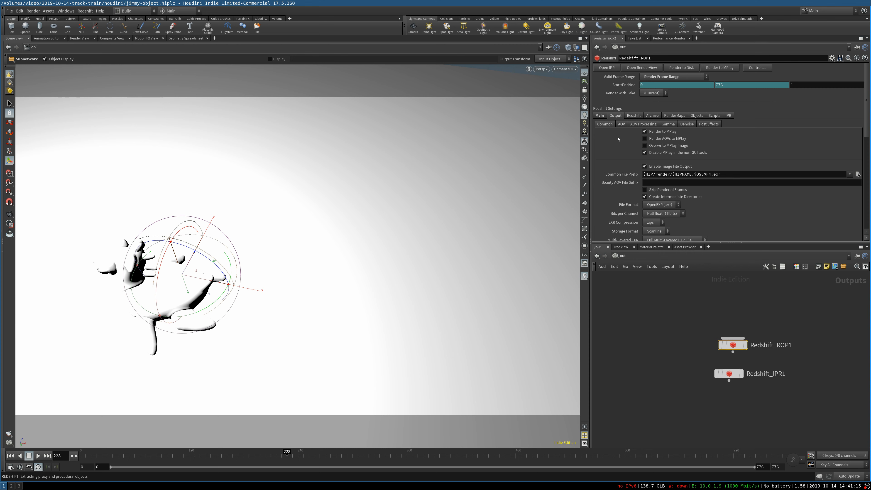
Enable motion blur in Redshift_ROP1's Redshift settings.
left_click(600, 116)
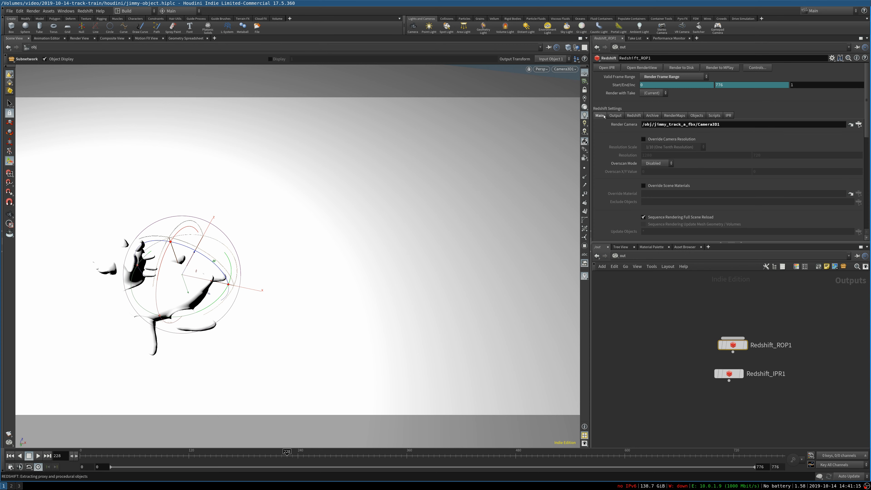
left_click(615, 115)
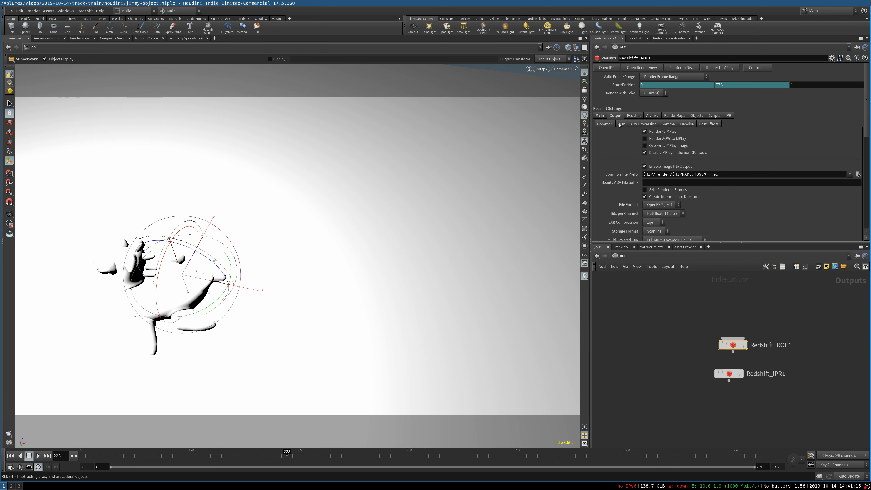
left_click(634, 115)
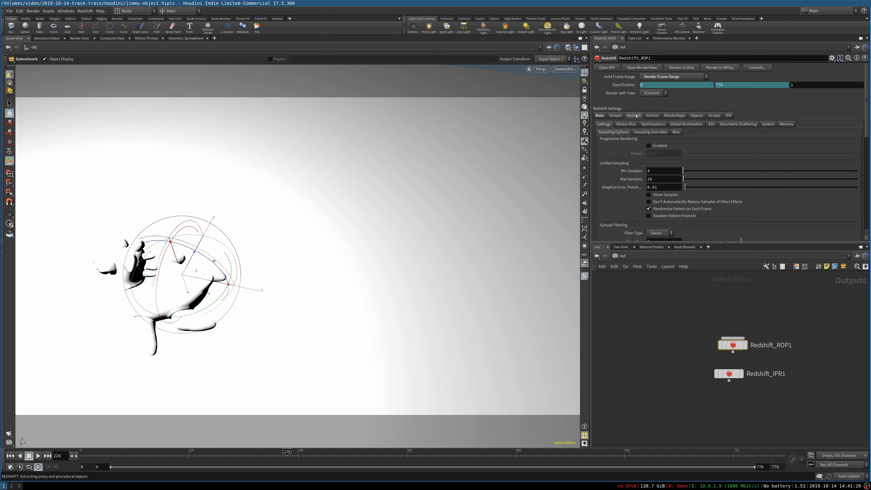
left_click(626, 125)
left_click(645, 131)
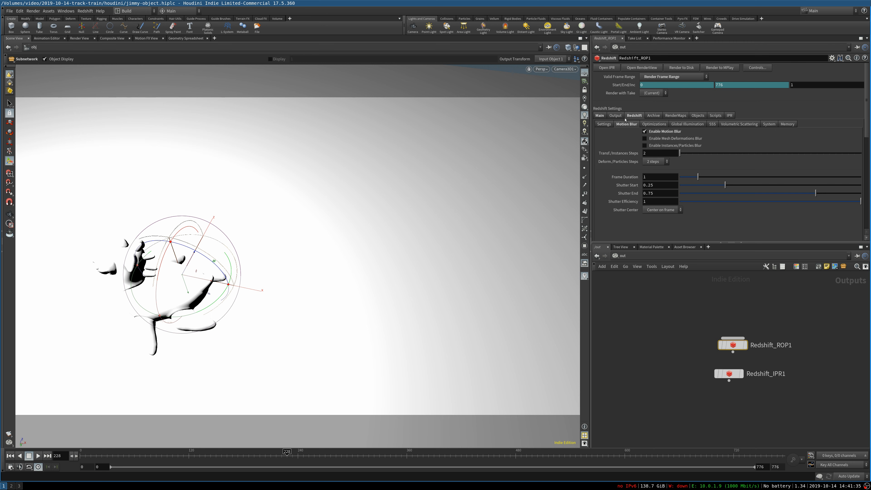
Save the scene and start rendering the full frame range from Redshift_ROP1 to disk.
left_click(615, 116)
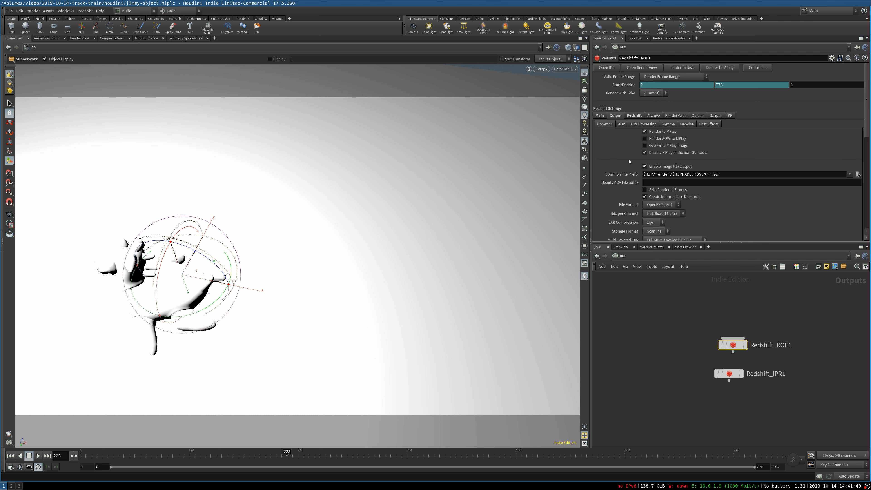
key("ctrl+s")
left_click(682, 68)
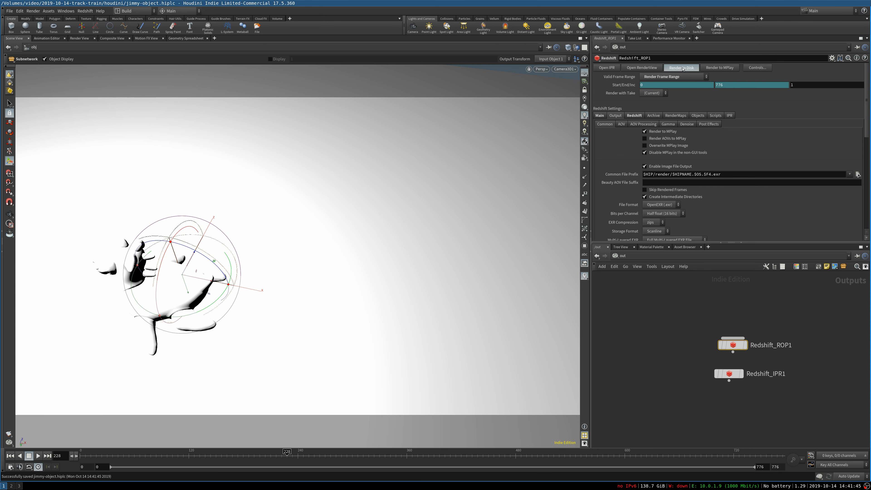